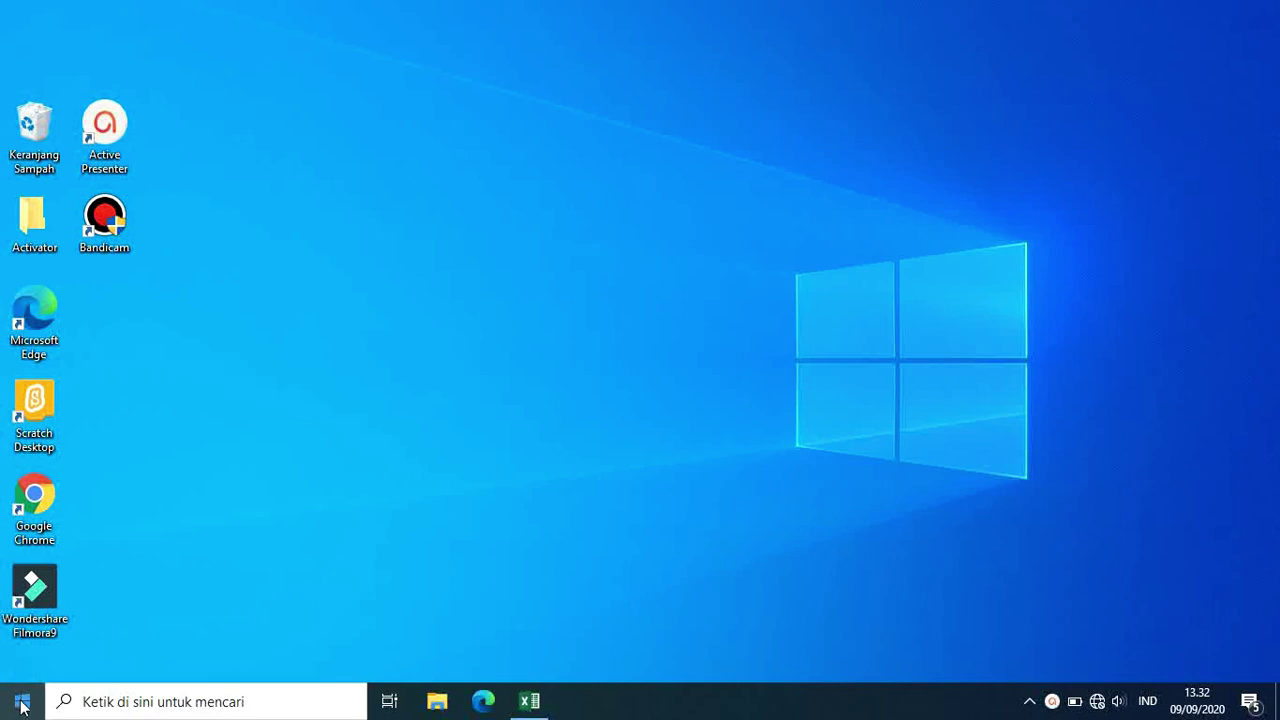
Start Excel 2016 and create a blank workbook.
click(22, 706)
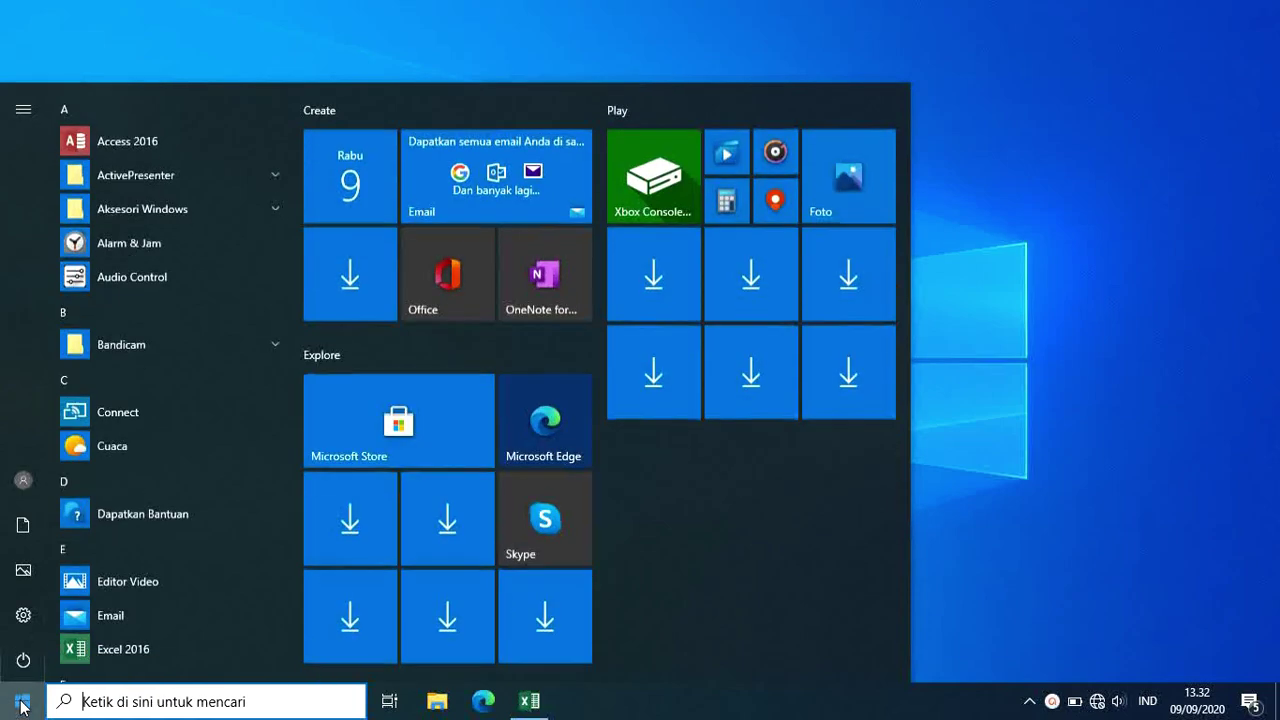
click(99, 647)
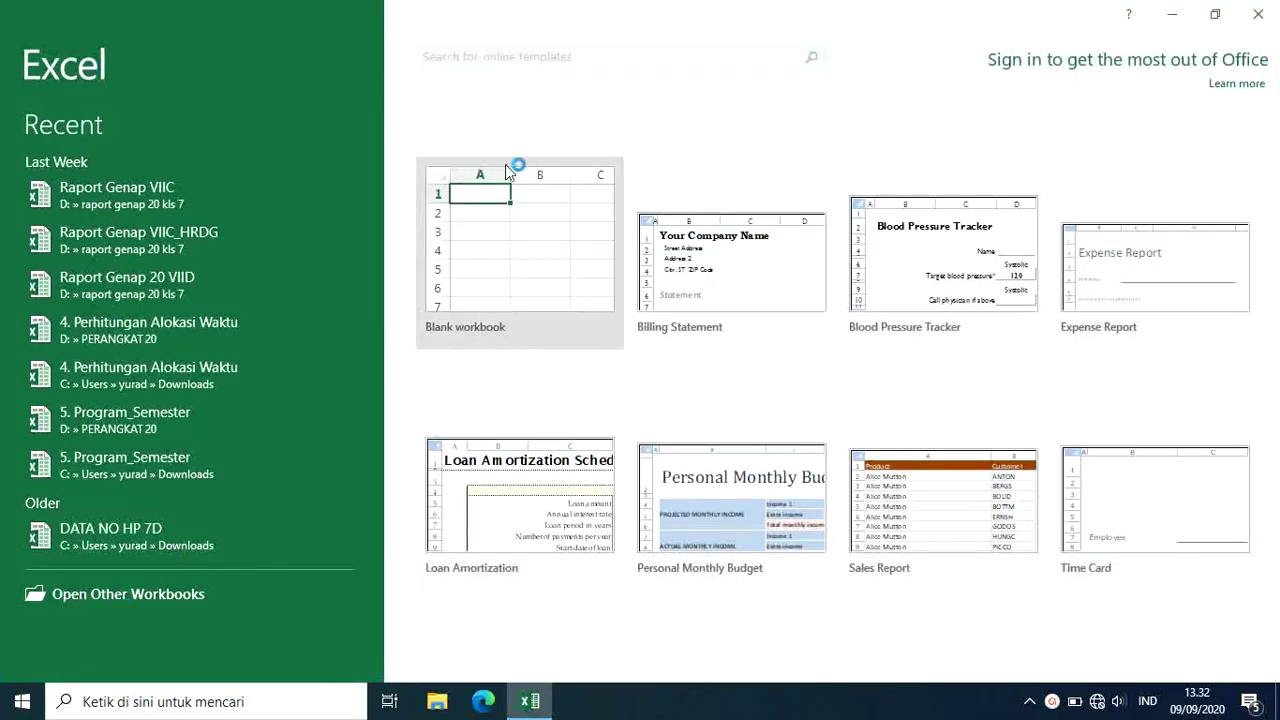
click(517, 254)
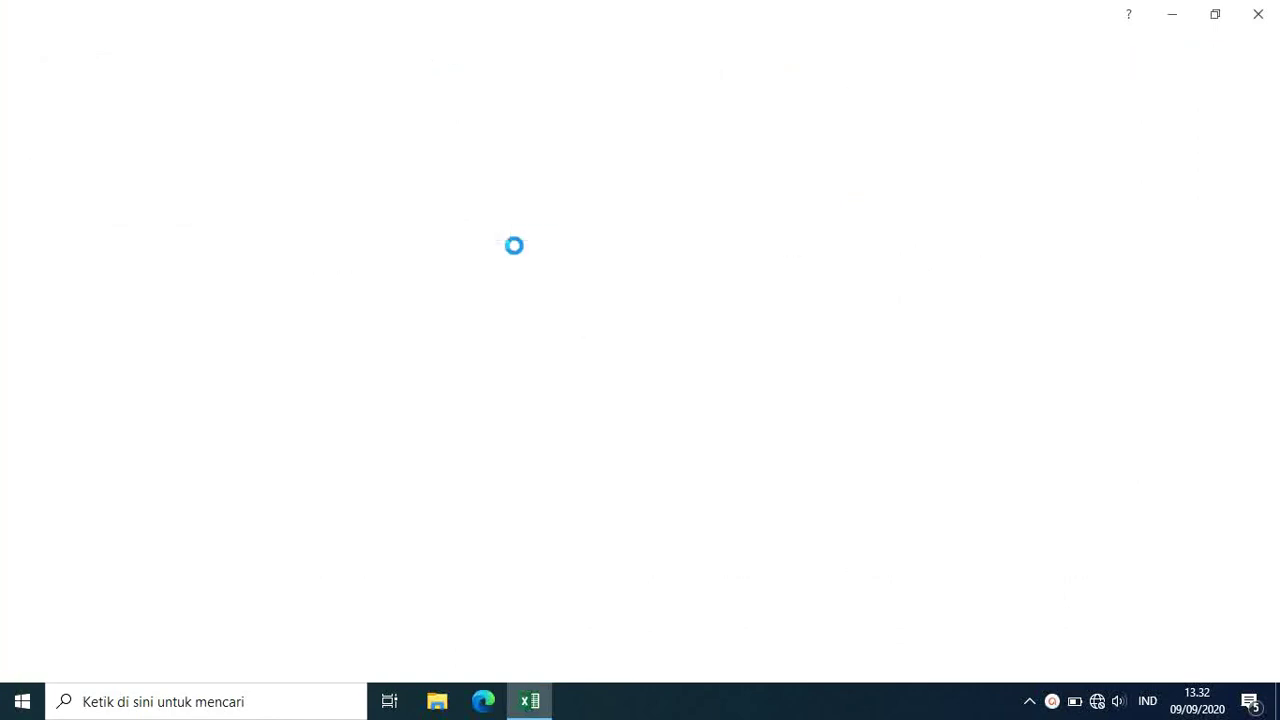
click(231, 269)
click(353, 306)
click(550, 286)
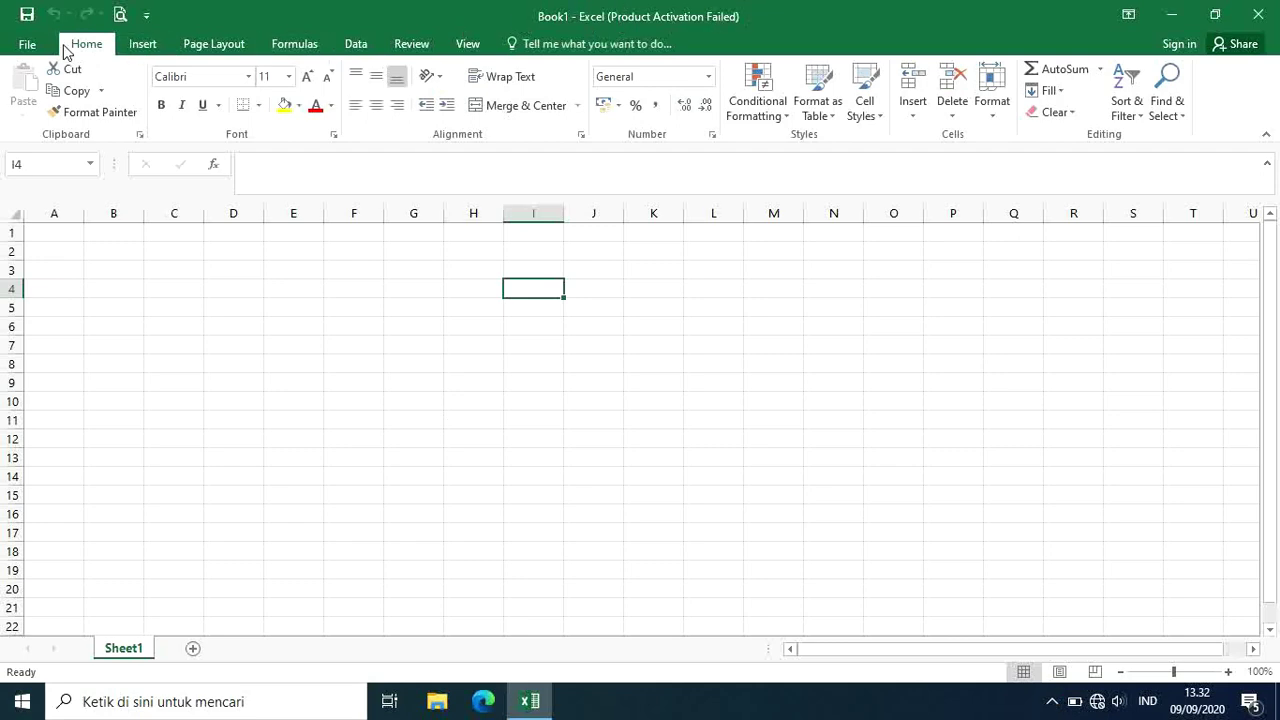
click(29, 44)
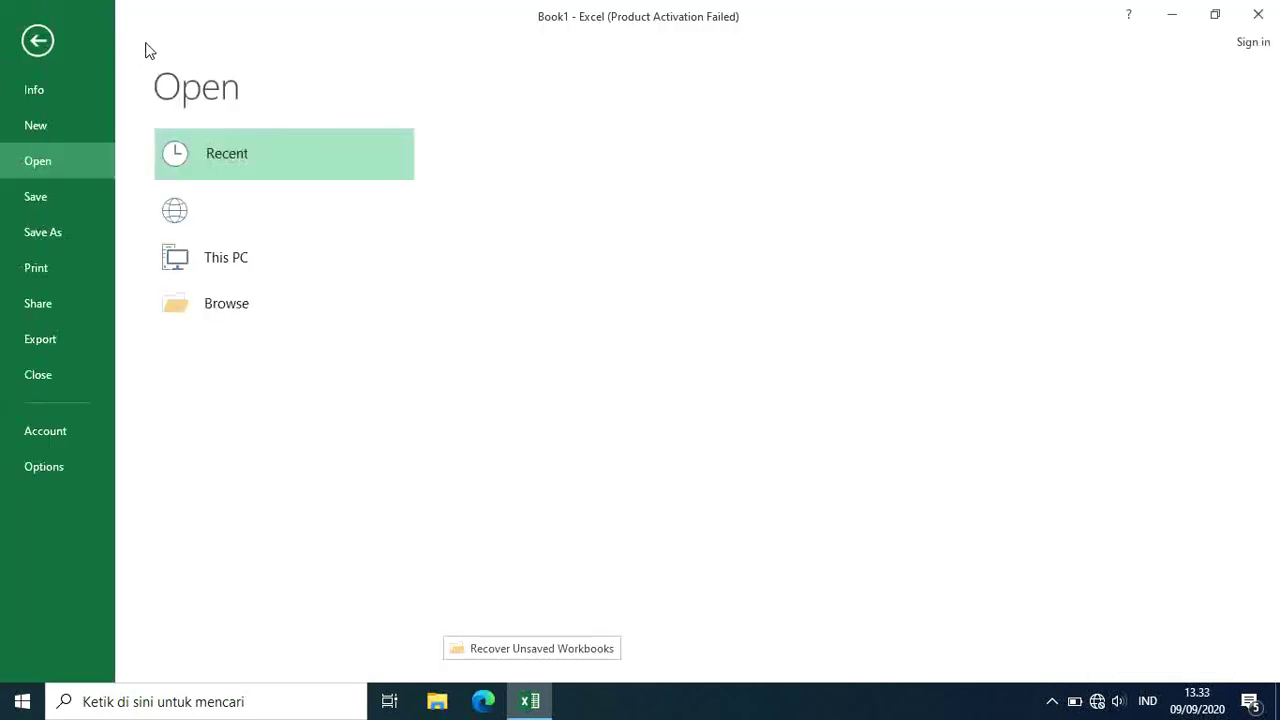
click(32, 43)
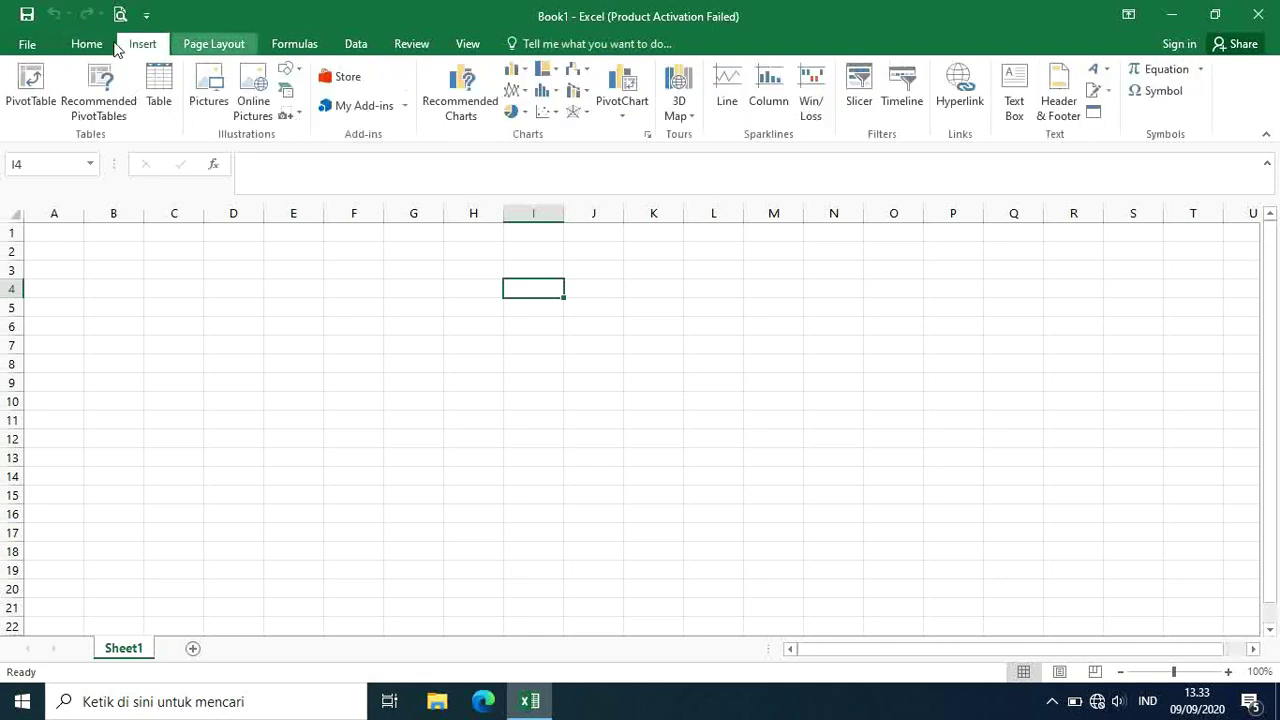
click(210, 48)
click(86, 44)
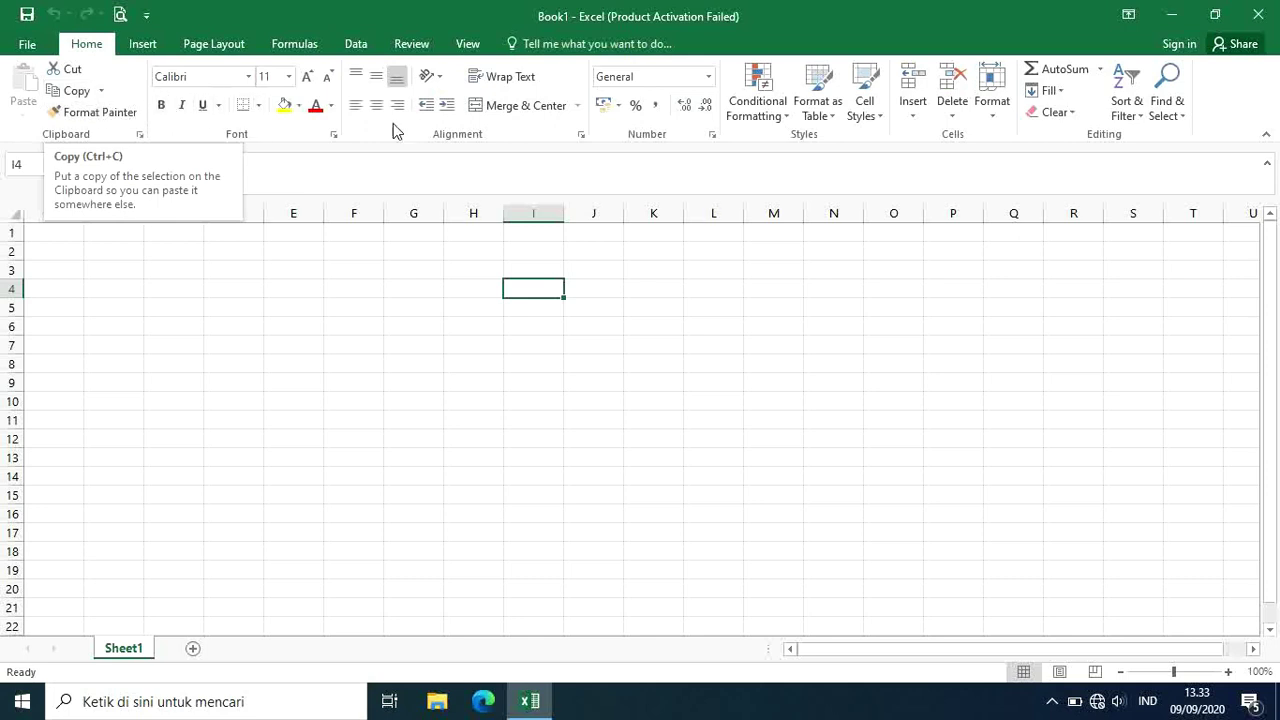
Examine the formula bar, the column letters and the row numbers, and how they give the address of cell E5.
click(307, 310)
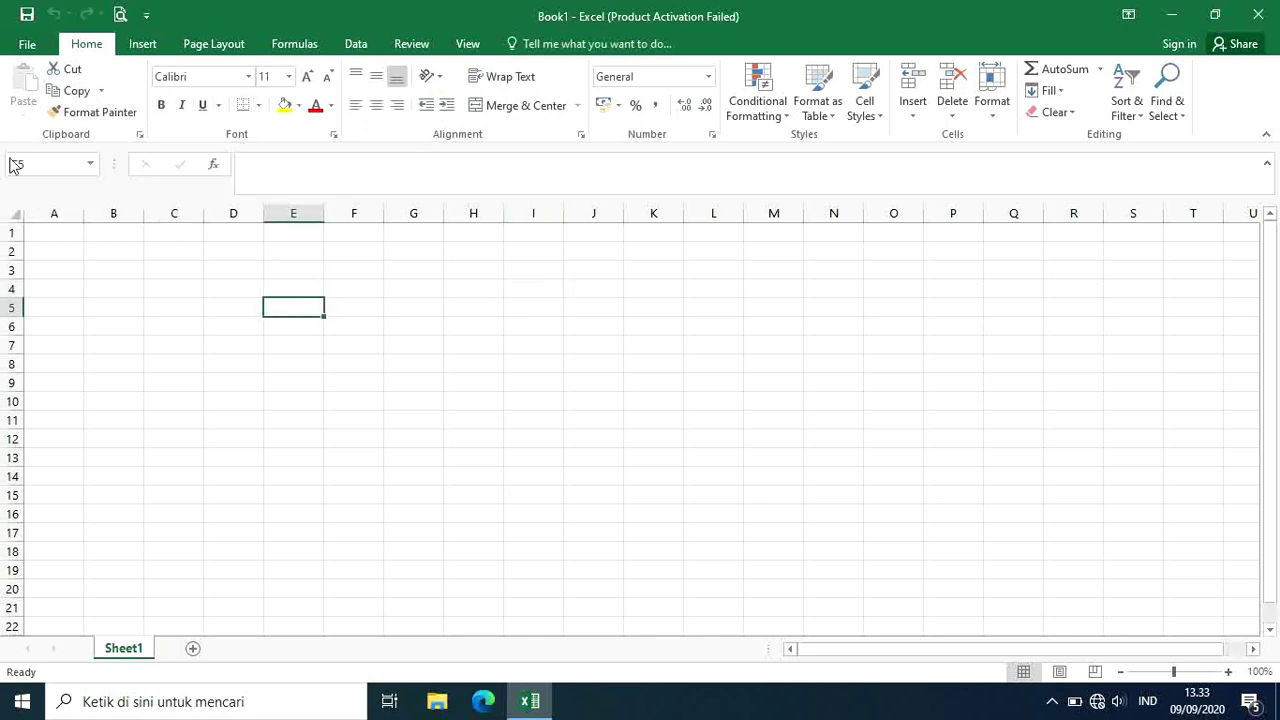
click(257, 168)
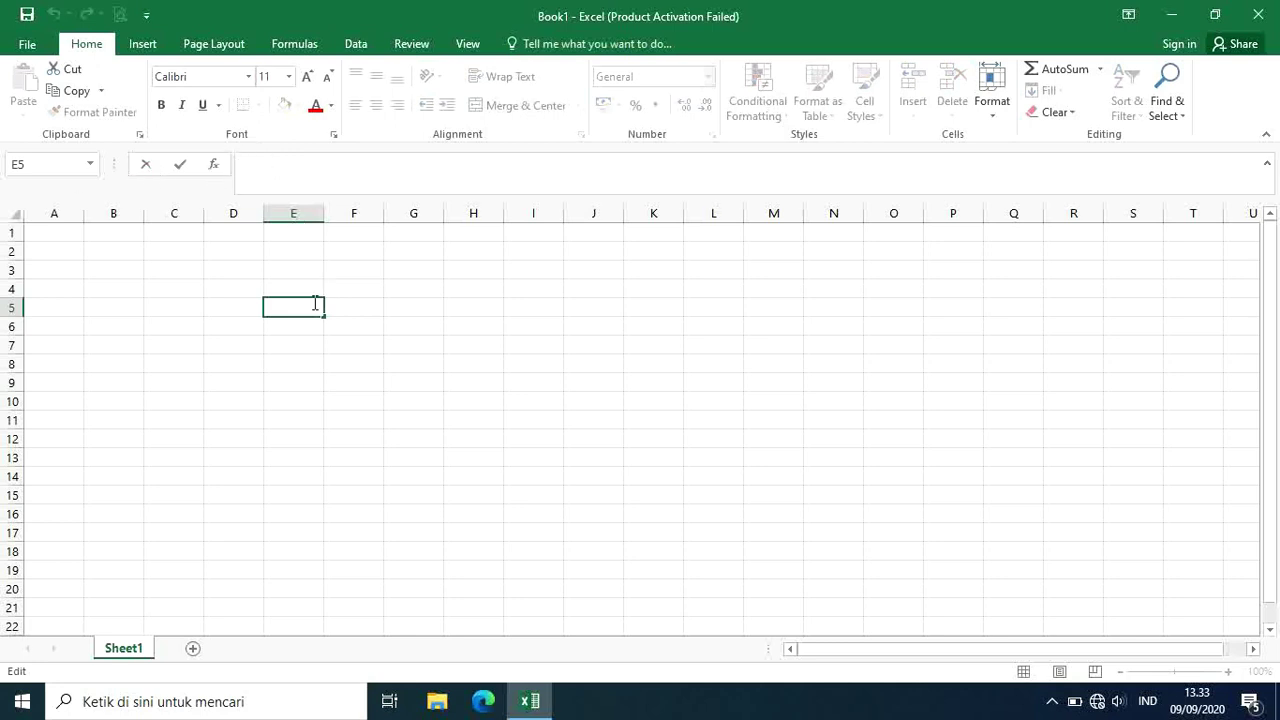
click(294, 213)
click(345, 214)
click(412, 213)
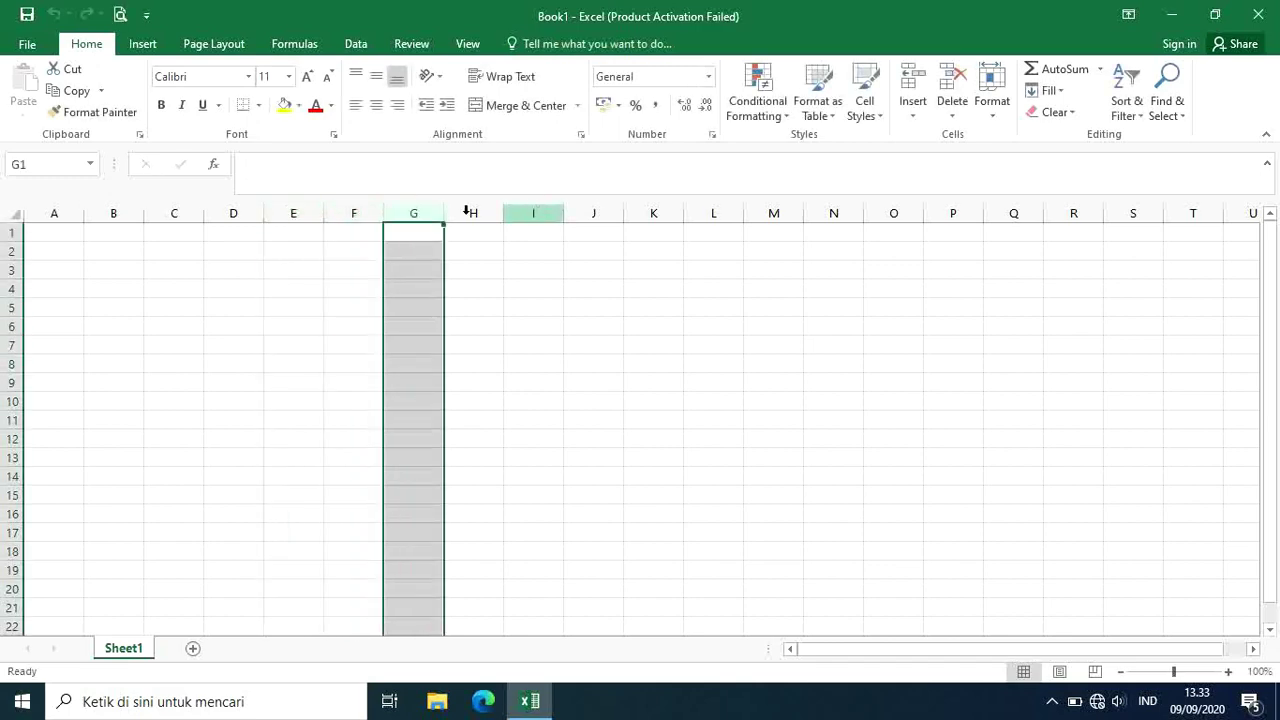
click(234, 213)
click(64, 213)
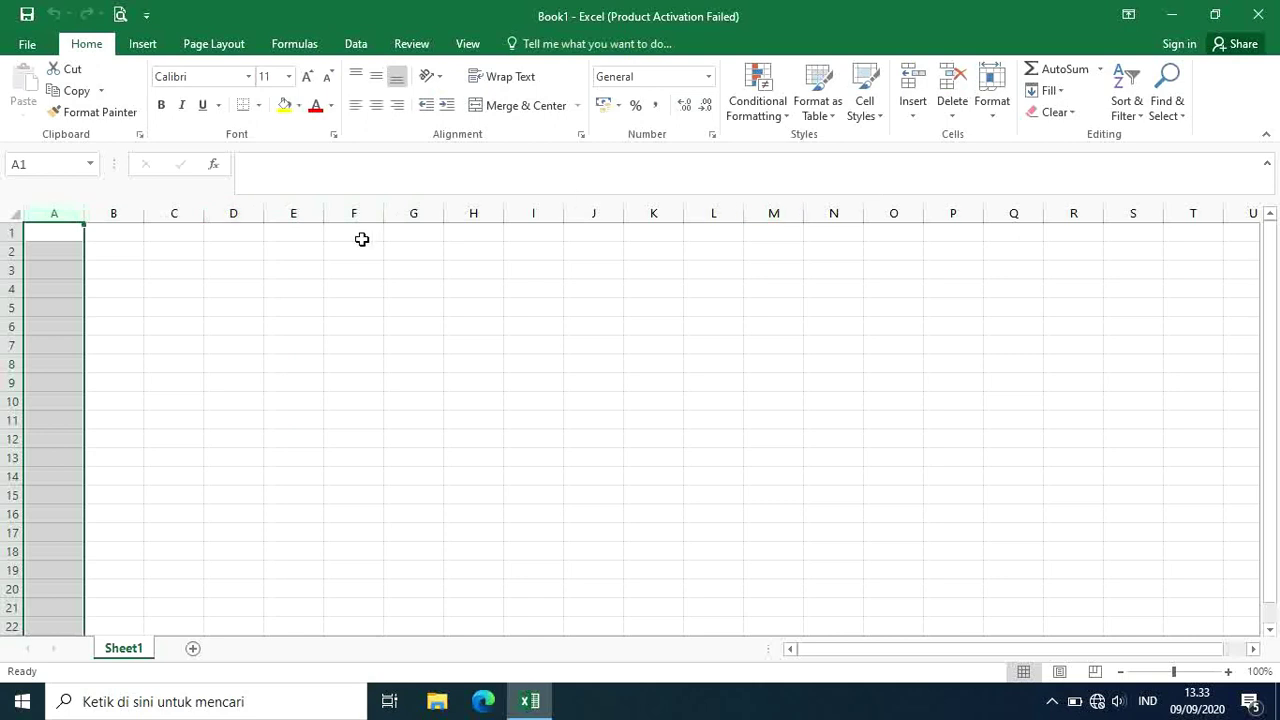
click(12, 232)
click(12, 270)
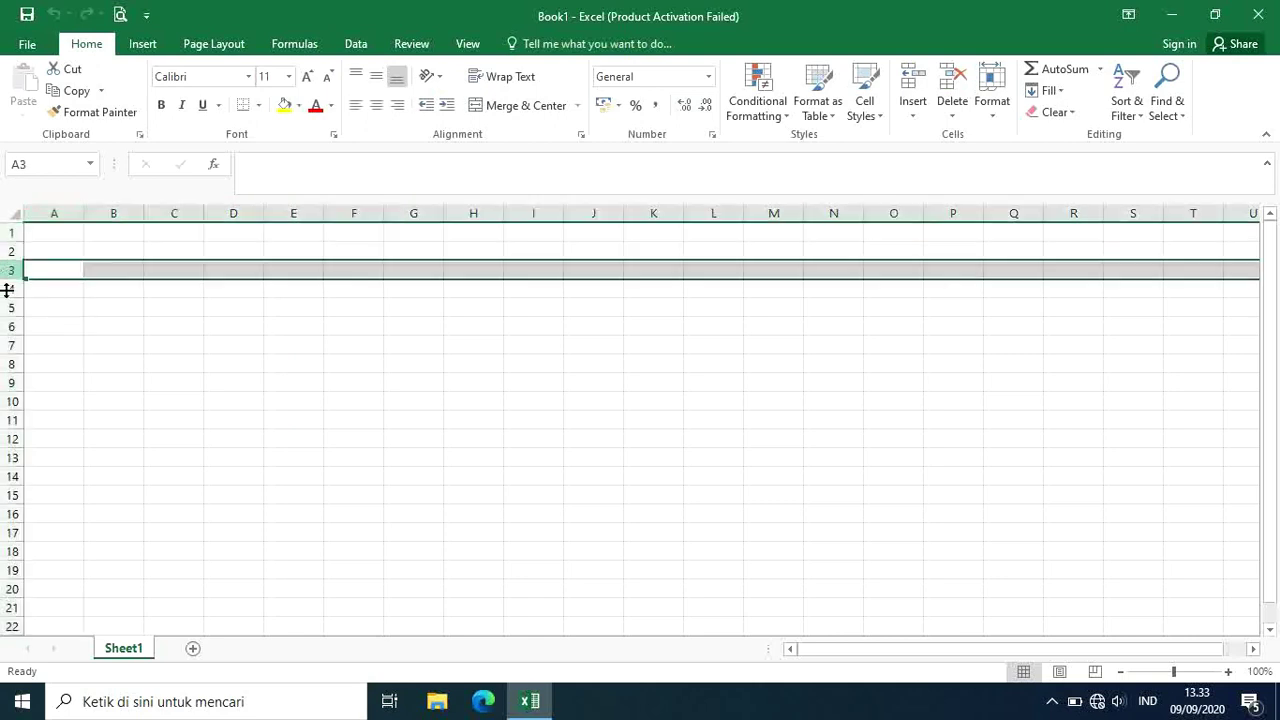
click(386, 379)
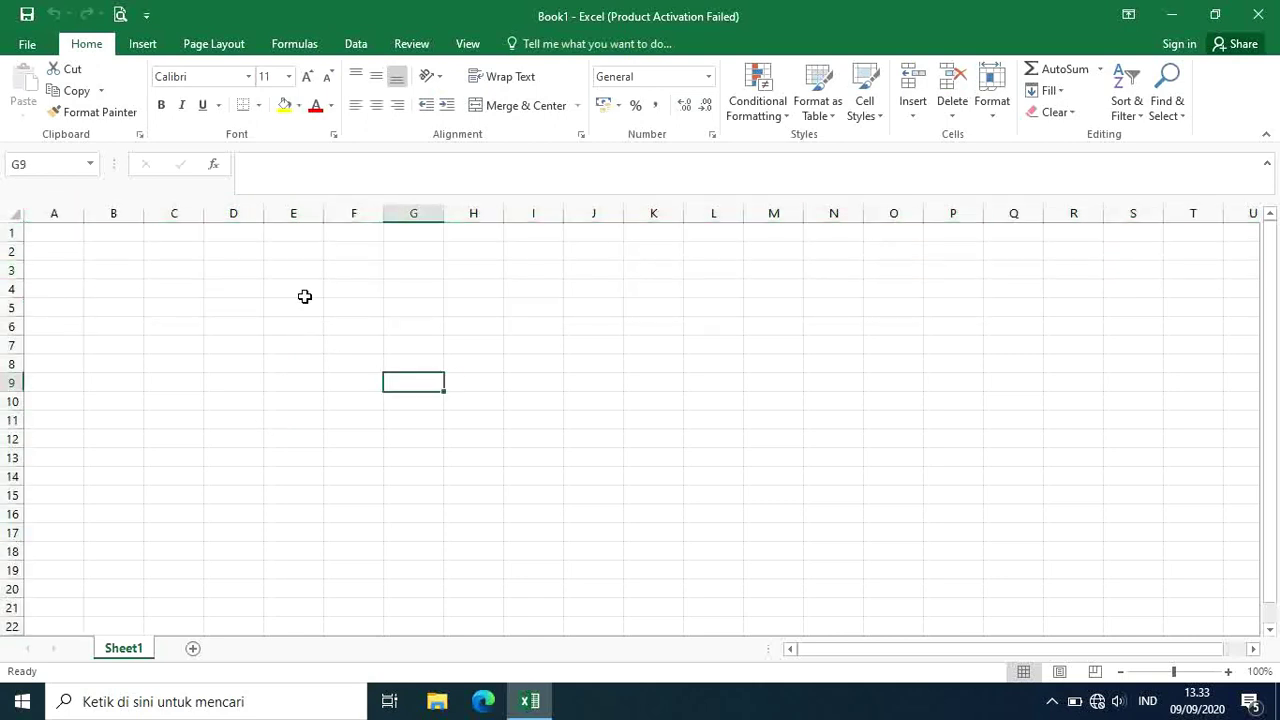
click(293, 213)
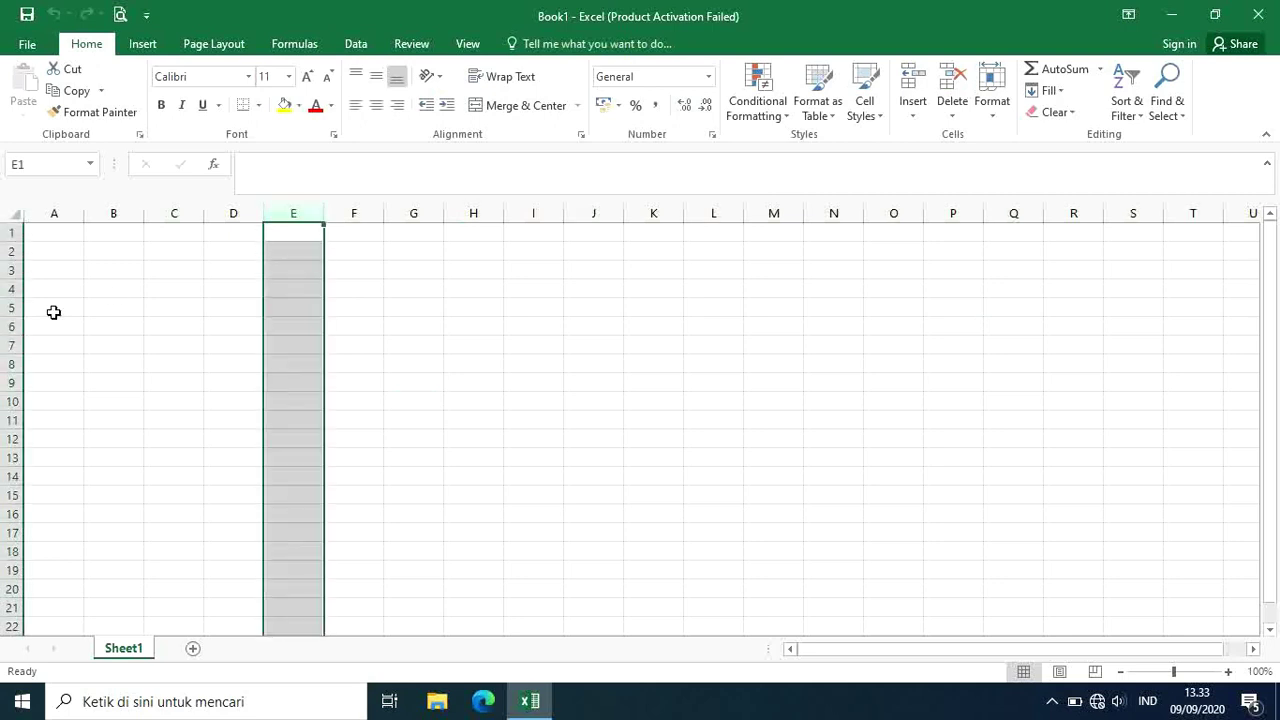
click(8, 307)
click(303, 305)
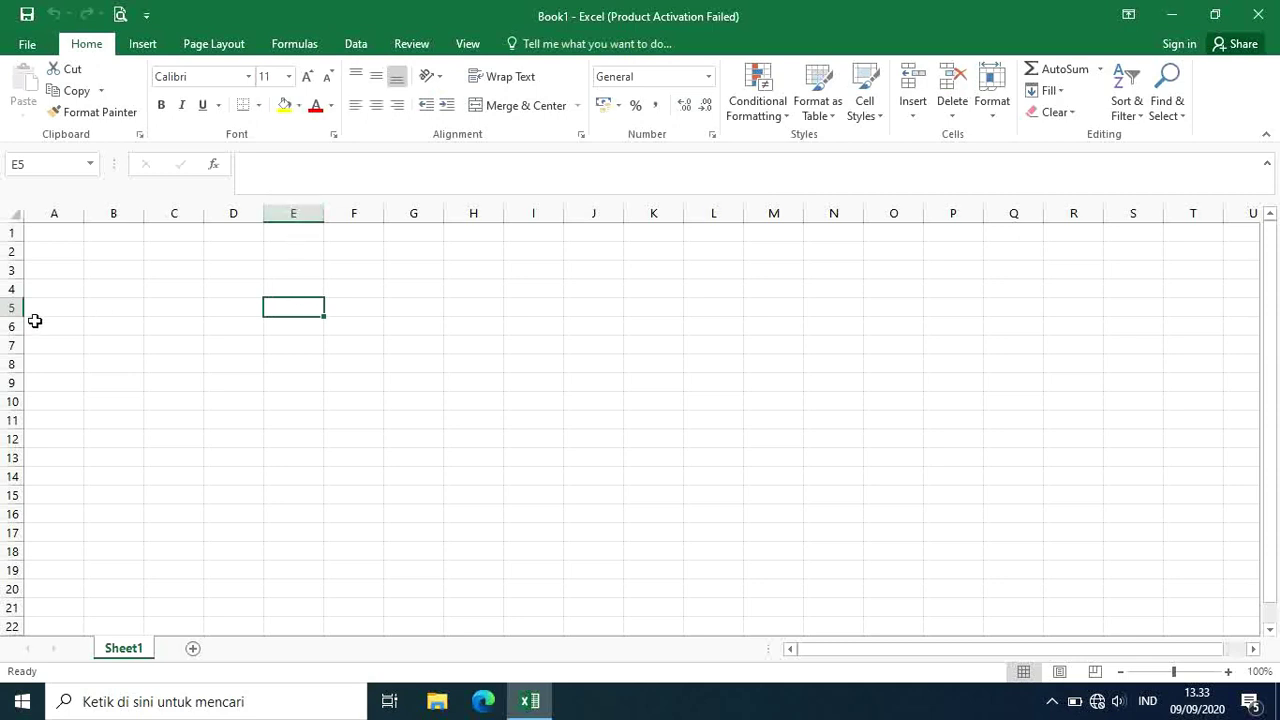
Enter "sel" in cell I7 and "cell" in cell I8.
click(528, 349)
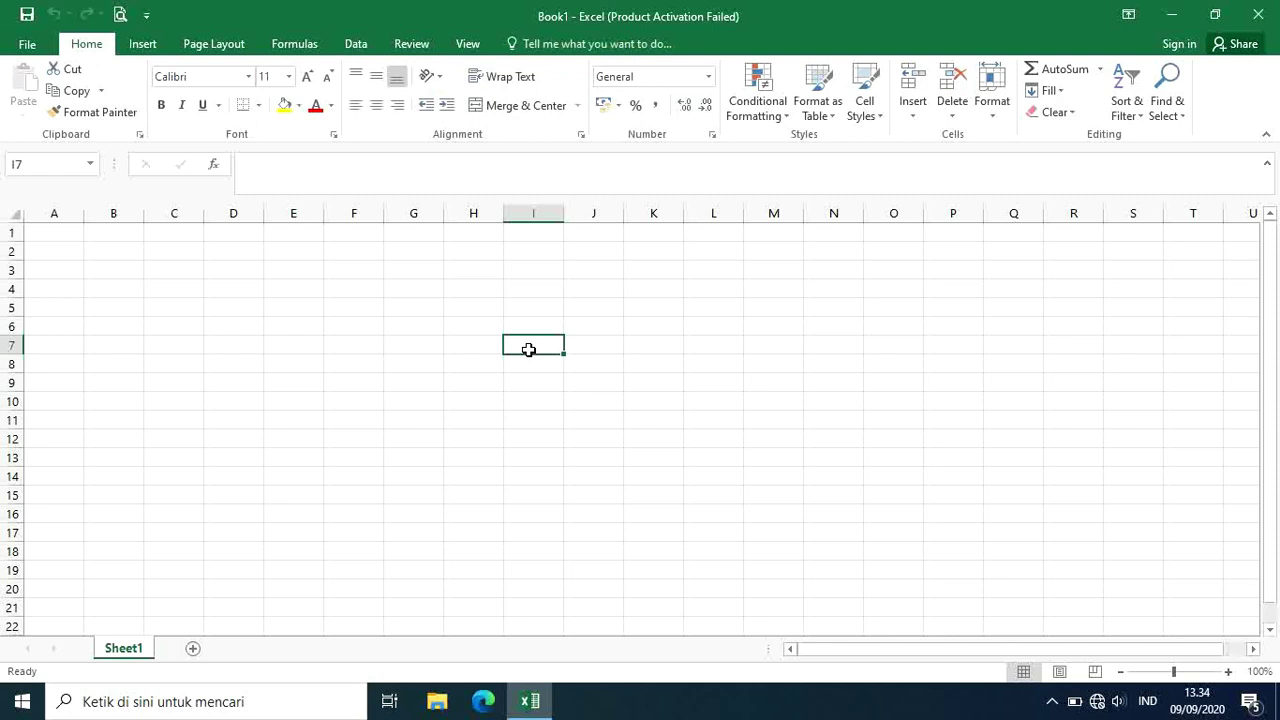
text(sel)
key(Return)
text(cell)
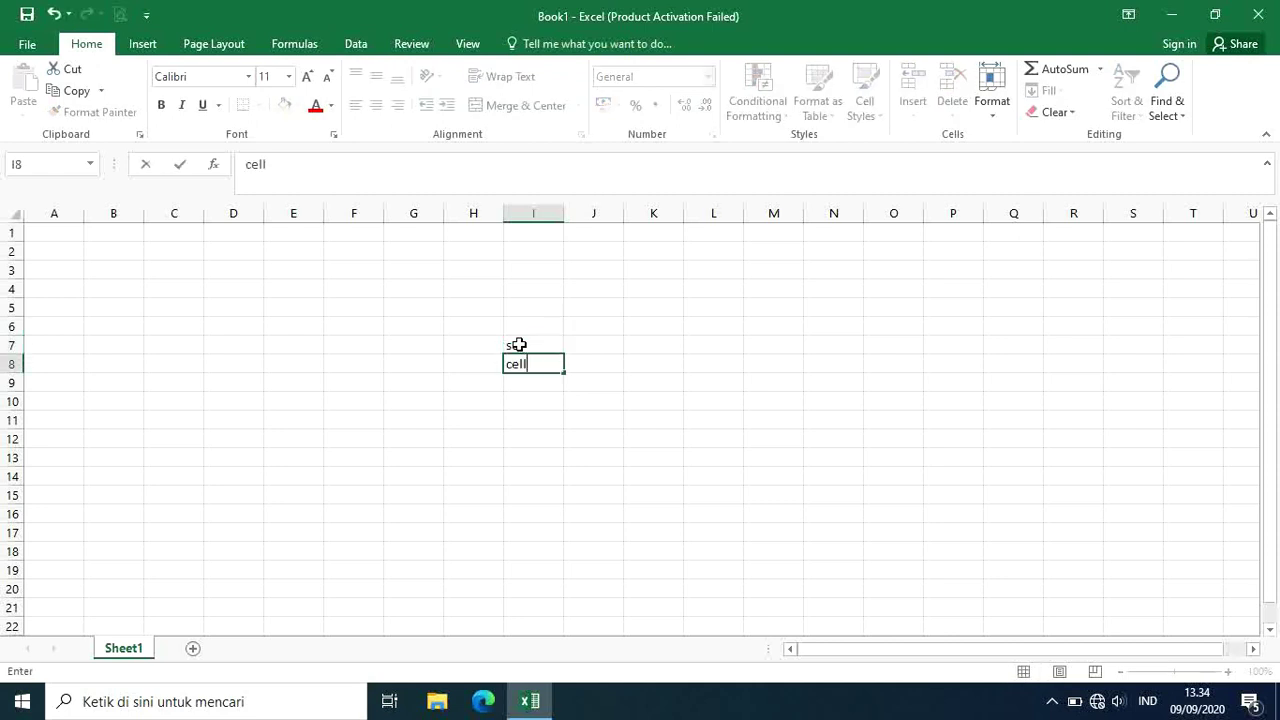
key(Return)
click(560, 476)
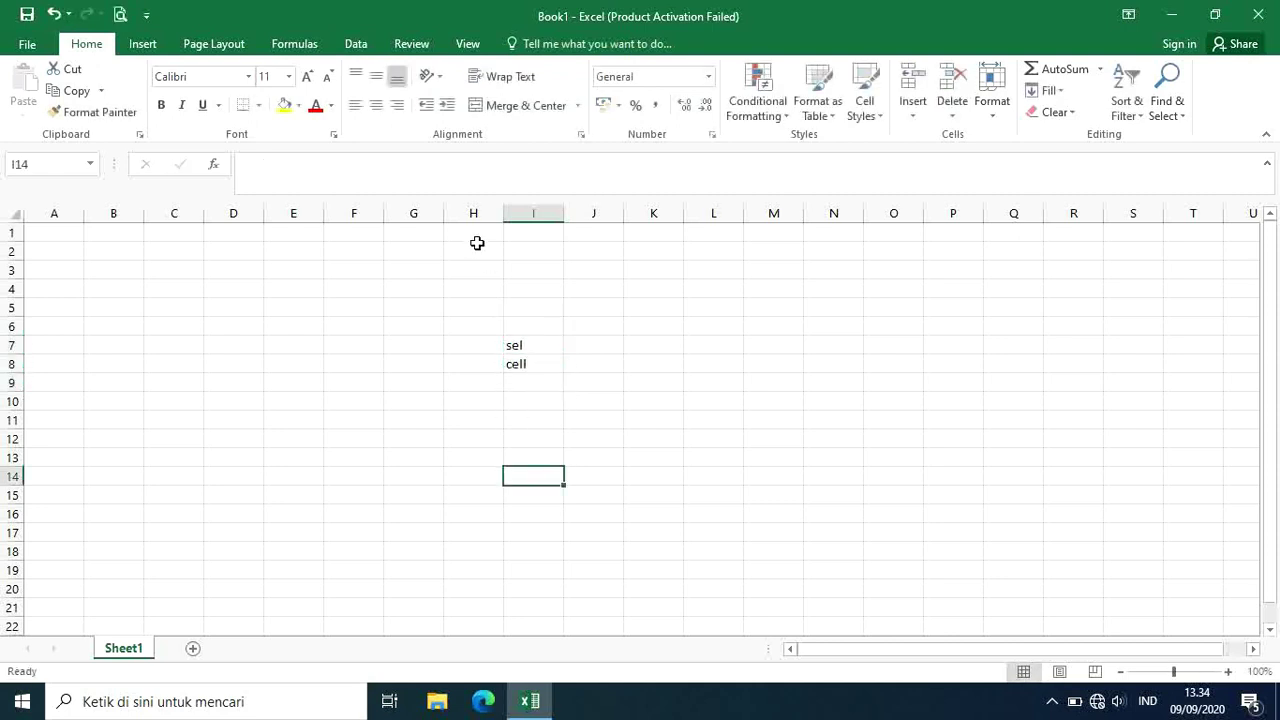
Enter the label "range" in cell D11.
click(432, 416)
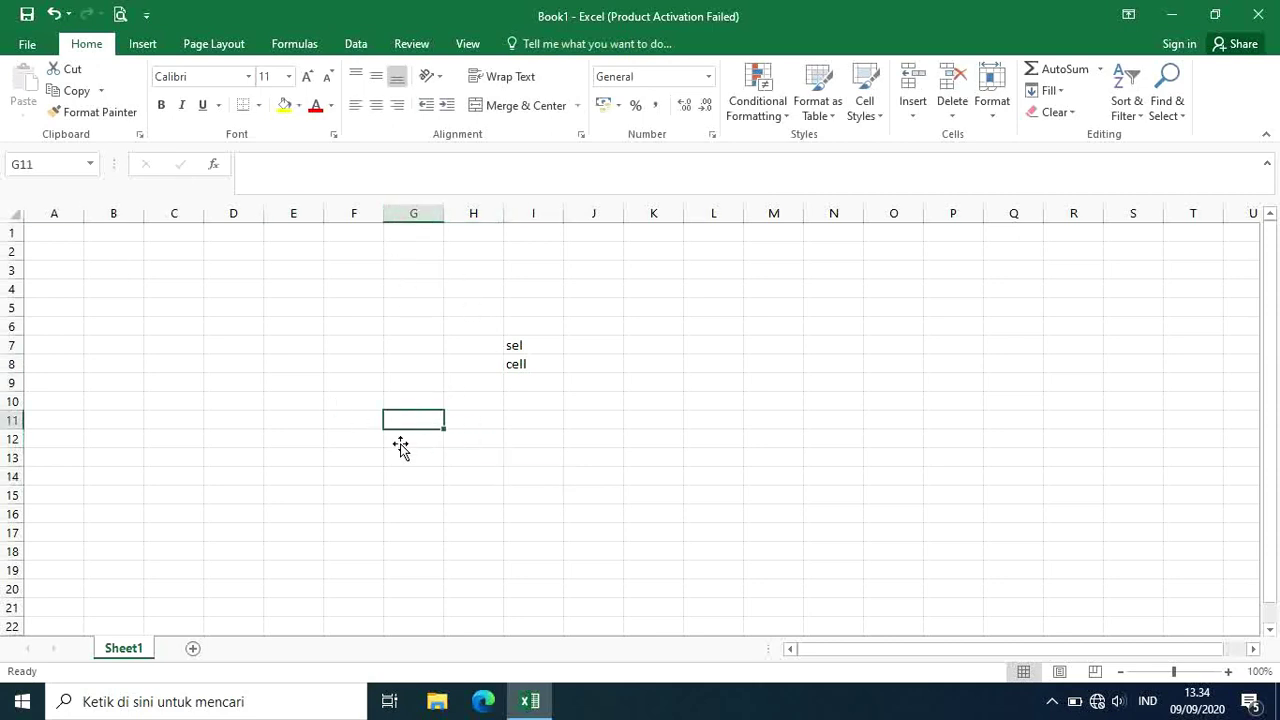
click(438, 531)
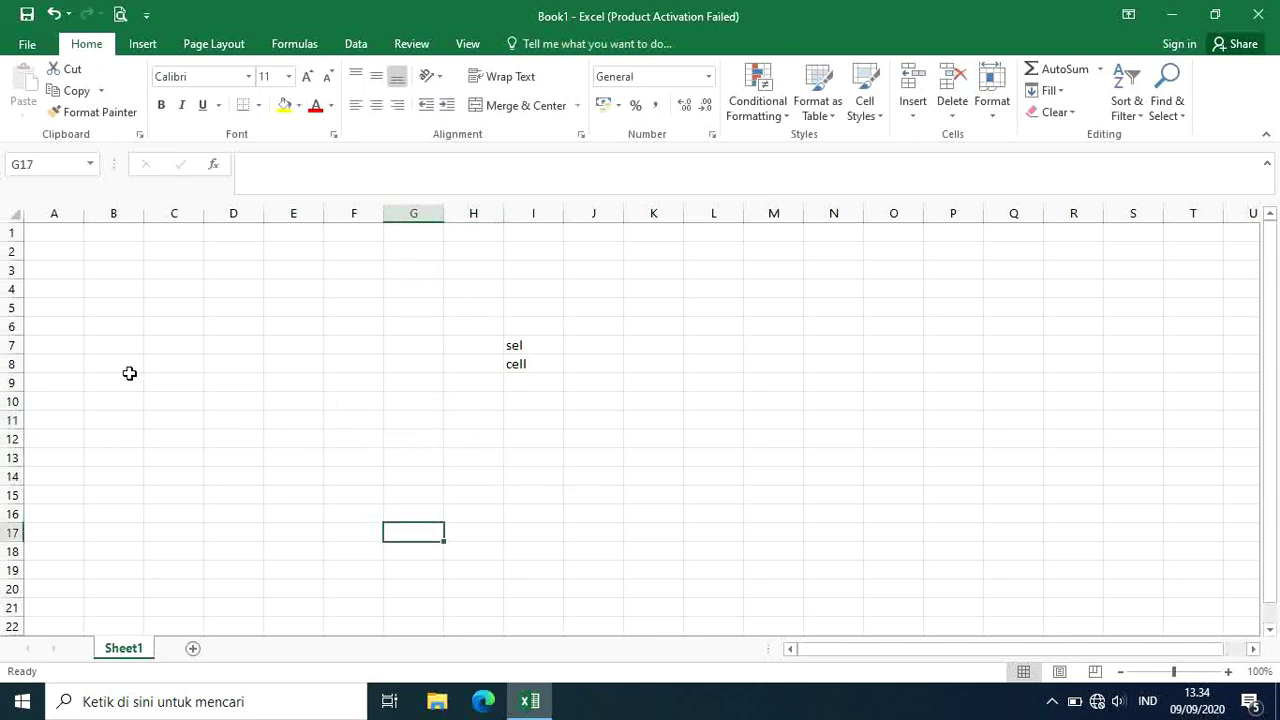
click(258, 418)
text(r)
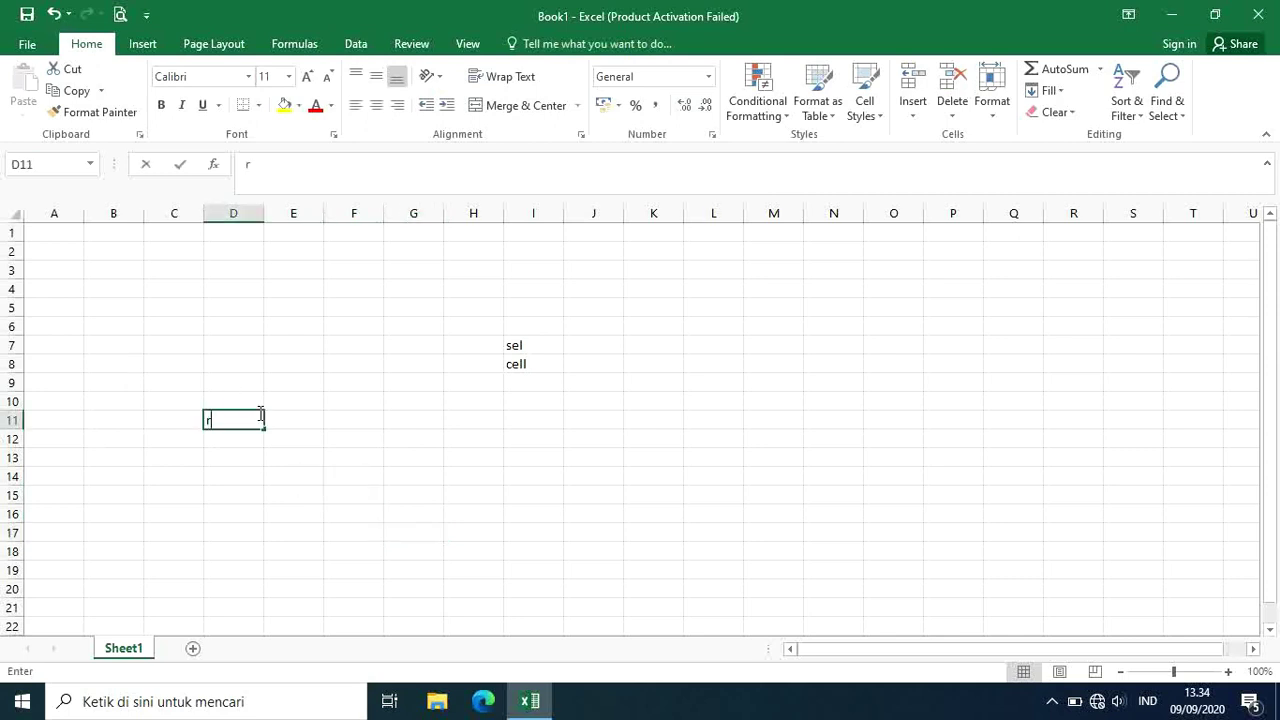
text(ange)
click(277, 453)
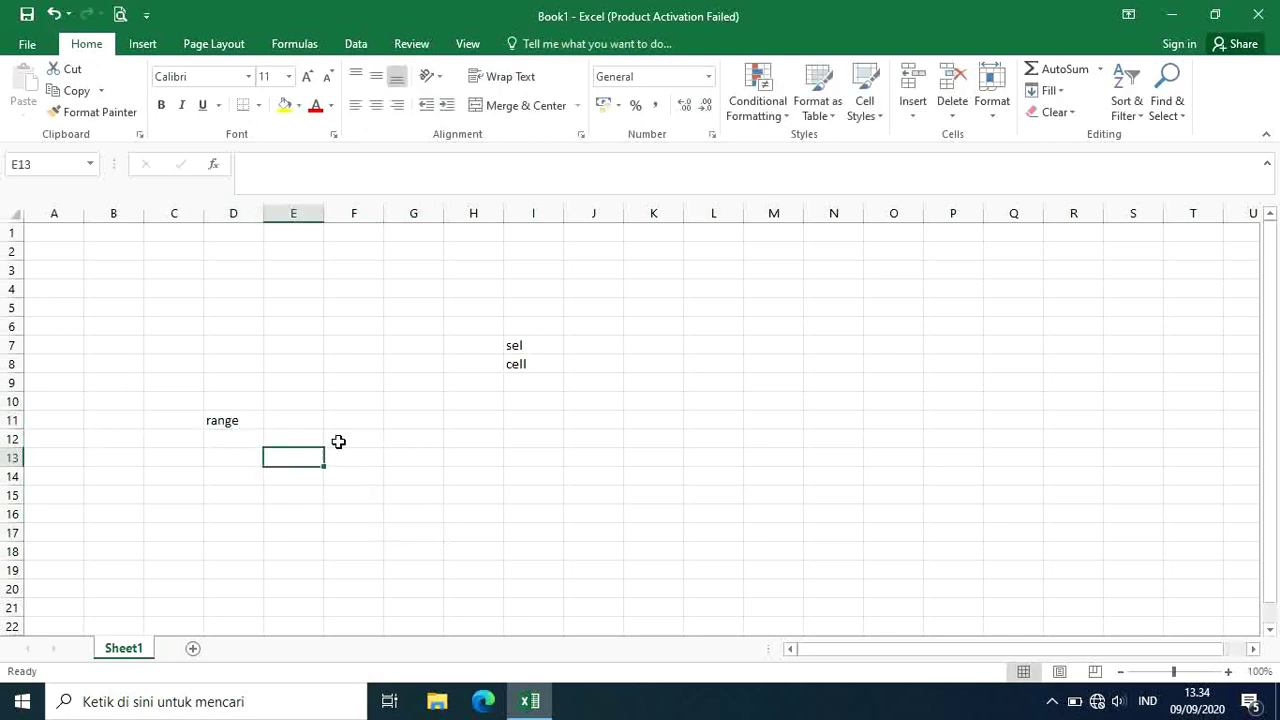
Select the cell range E11:I17 beside the "range" label as an example, and clear the selection.
drag(298, 414, 563, 528)
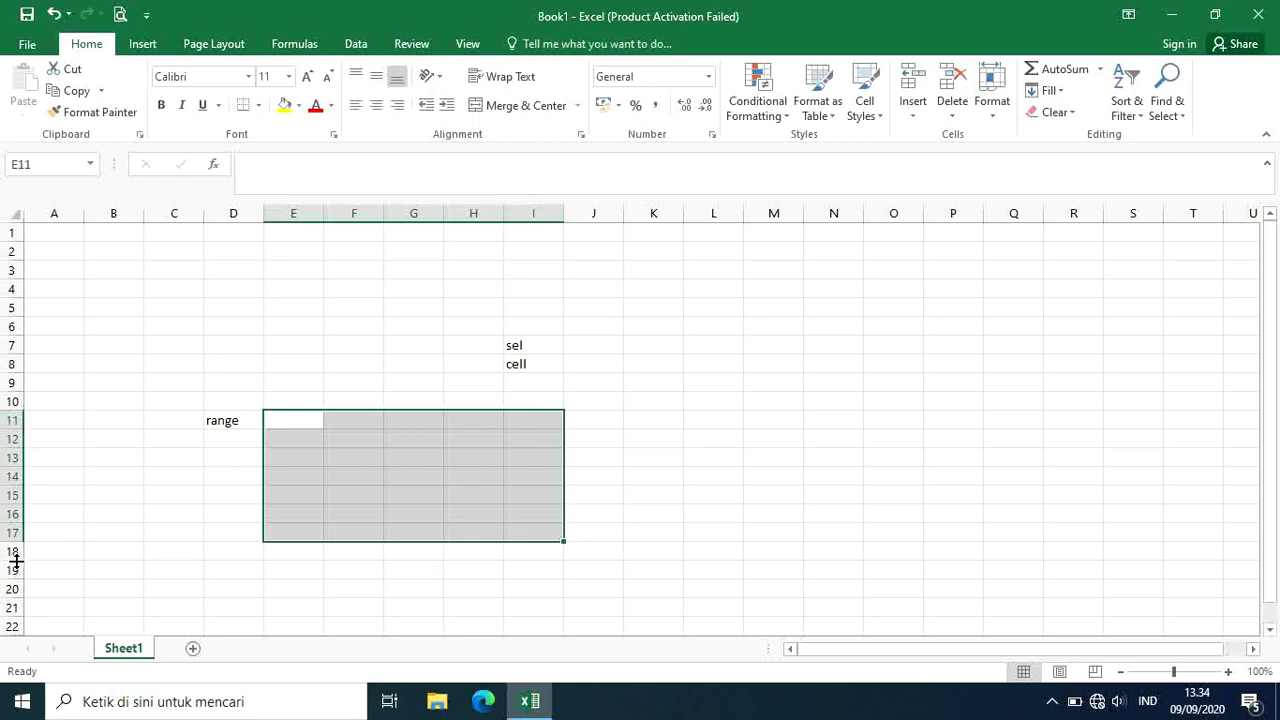
click(402, 561)
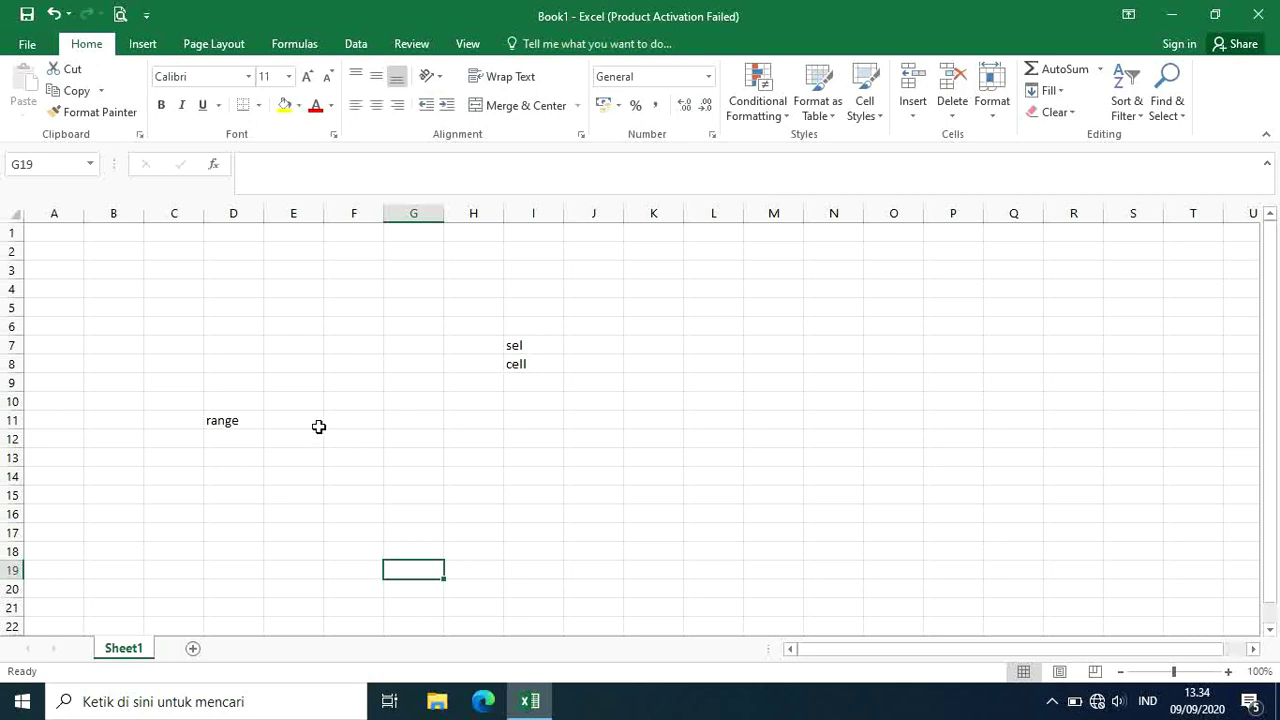
click(214, 340)
click(166, 286)
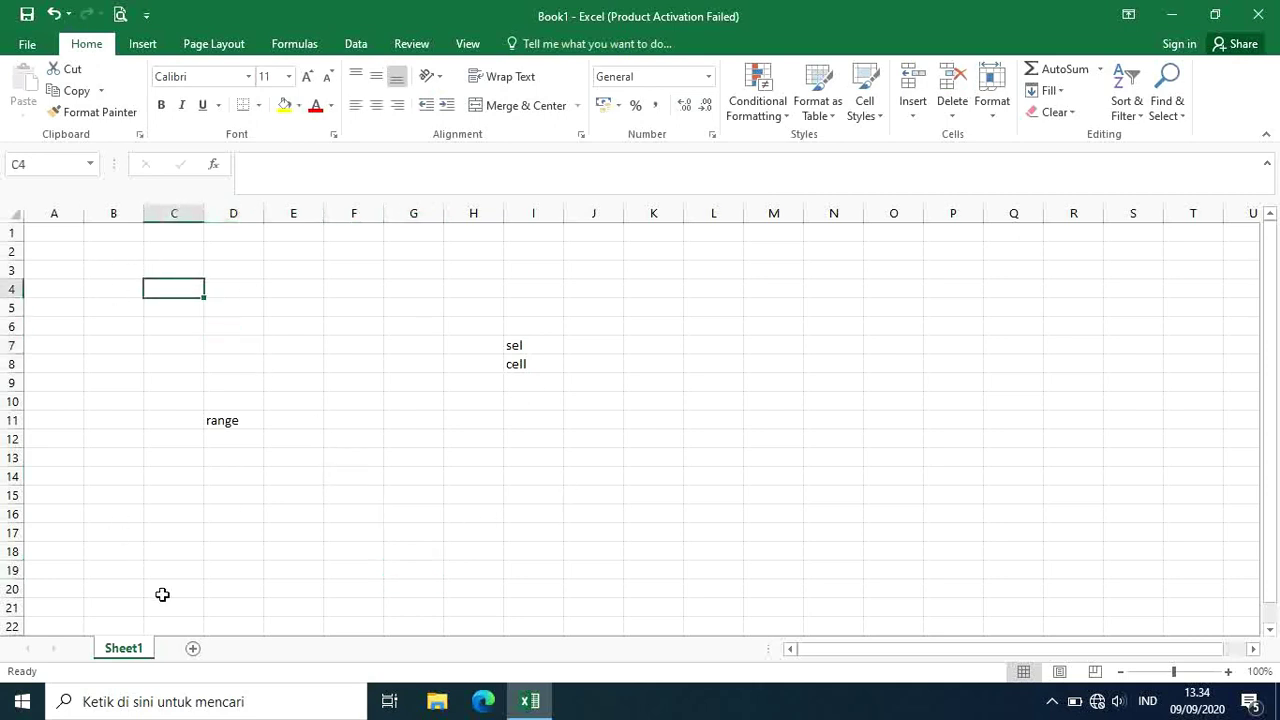
Add two new worksheets after Sheet1.
drag(1276, 293, 1276, 301)
drag(990, 648, 1077, 645)
drag(953, 658, 925, 657)
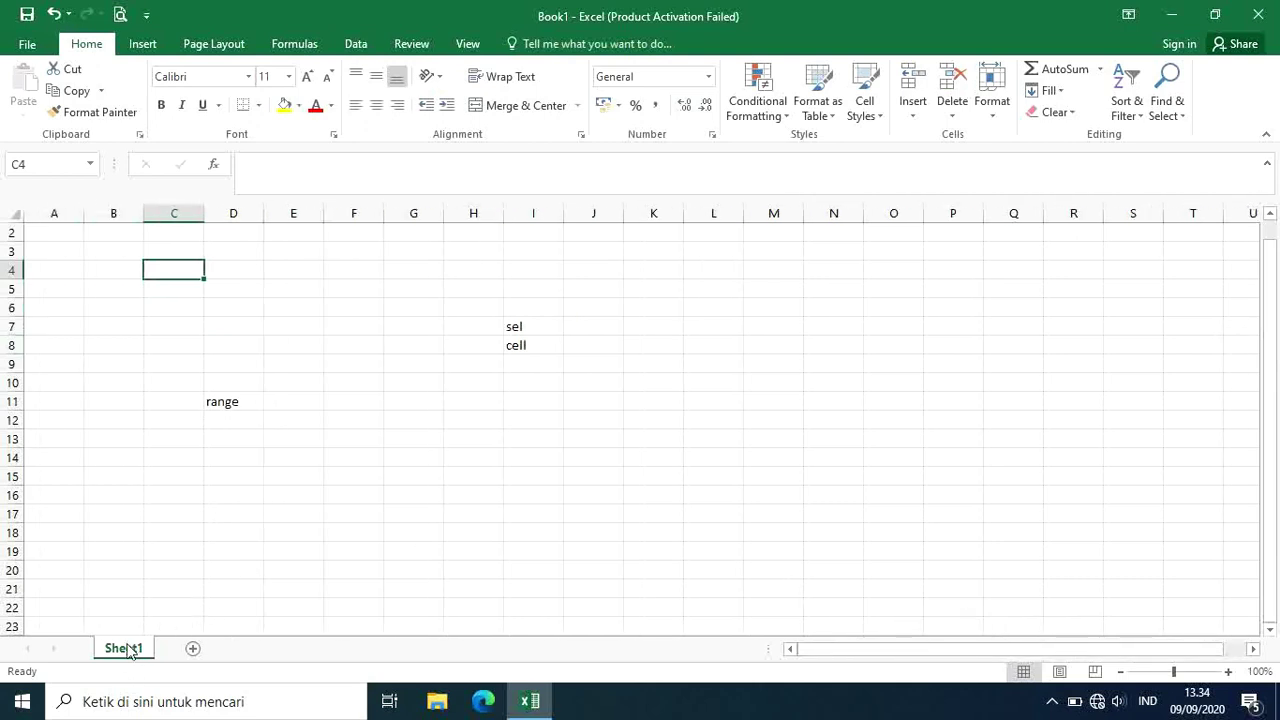
click(193, 648)
click(250, 649)
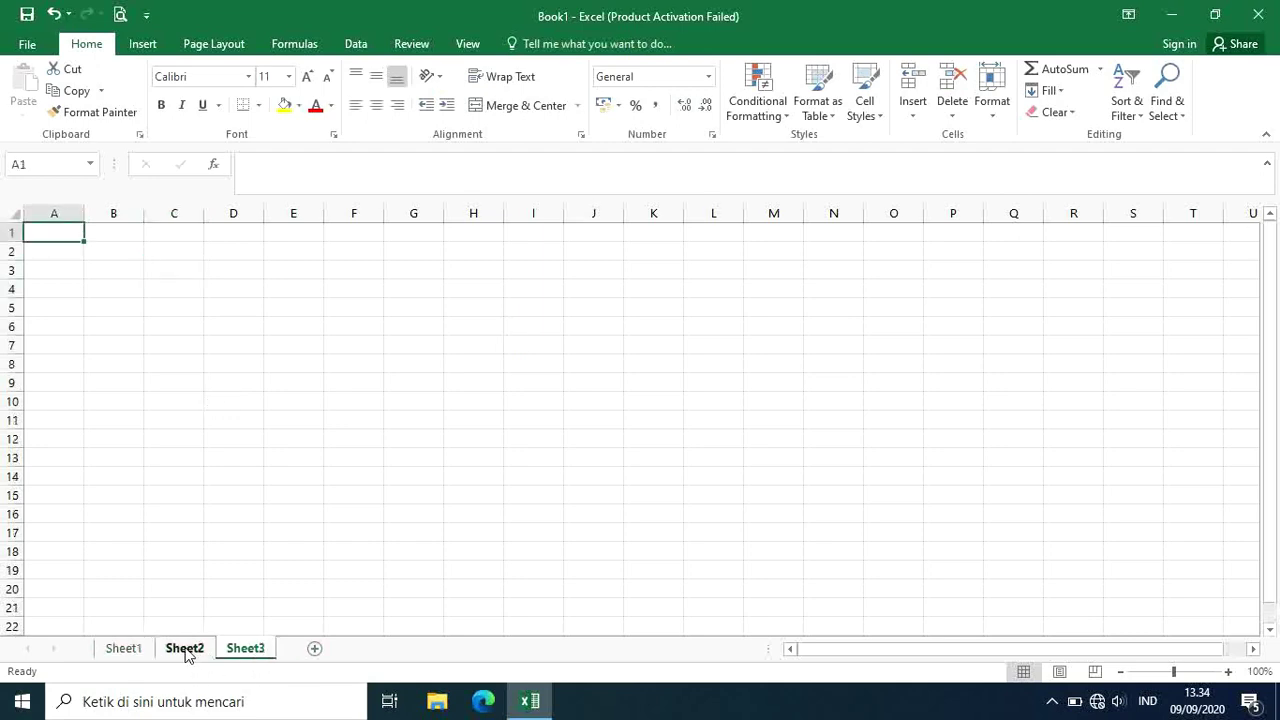
Open the name of Sheet2 for editing, close it, and return to Sheet1.
double_click(187, 650)
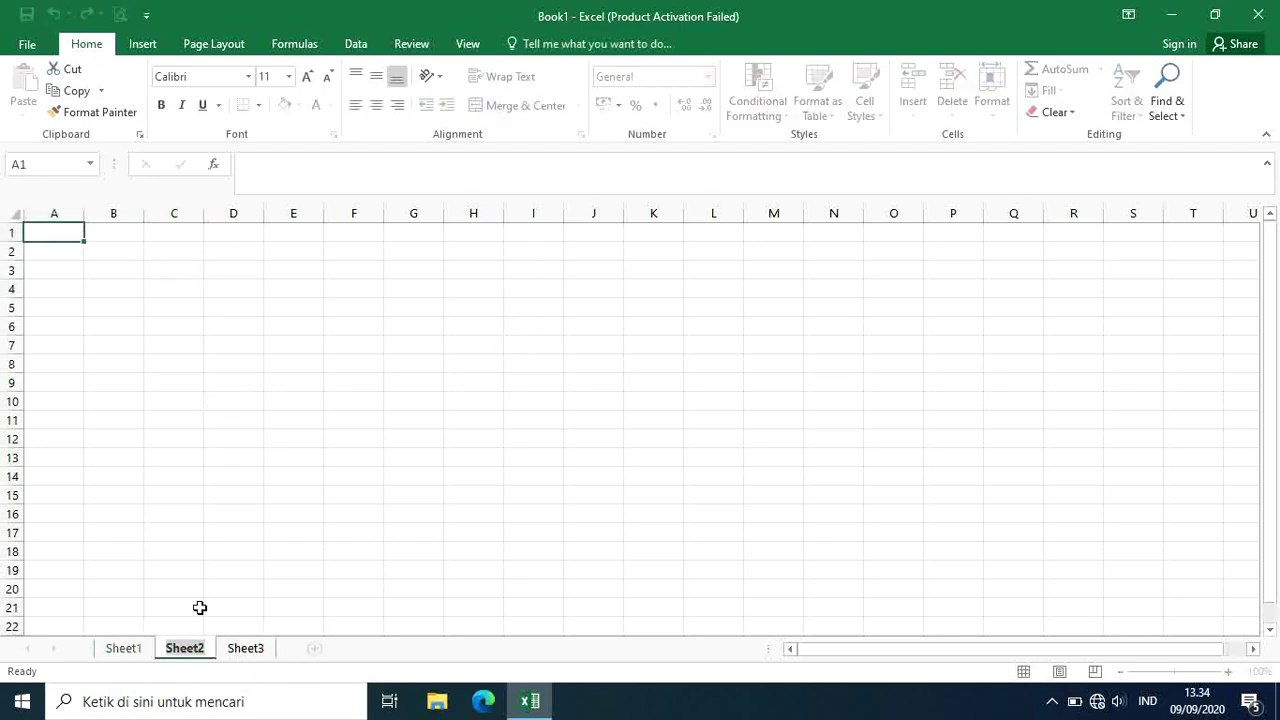
key(Return)
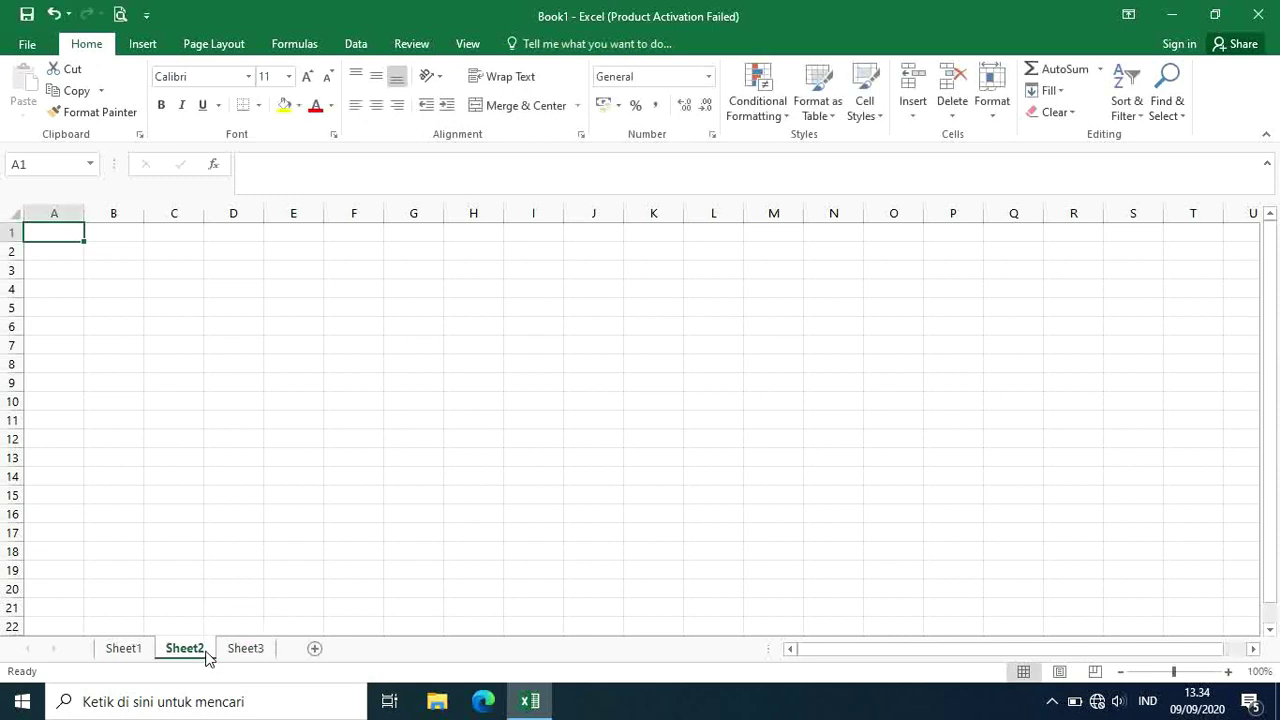
click(145, 650)
click(258, 609)
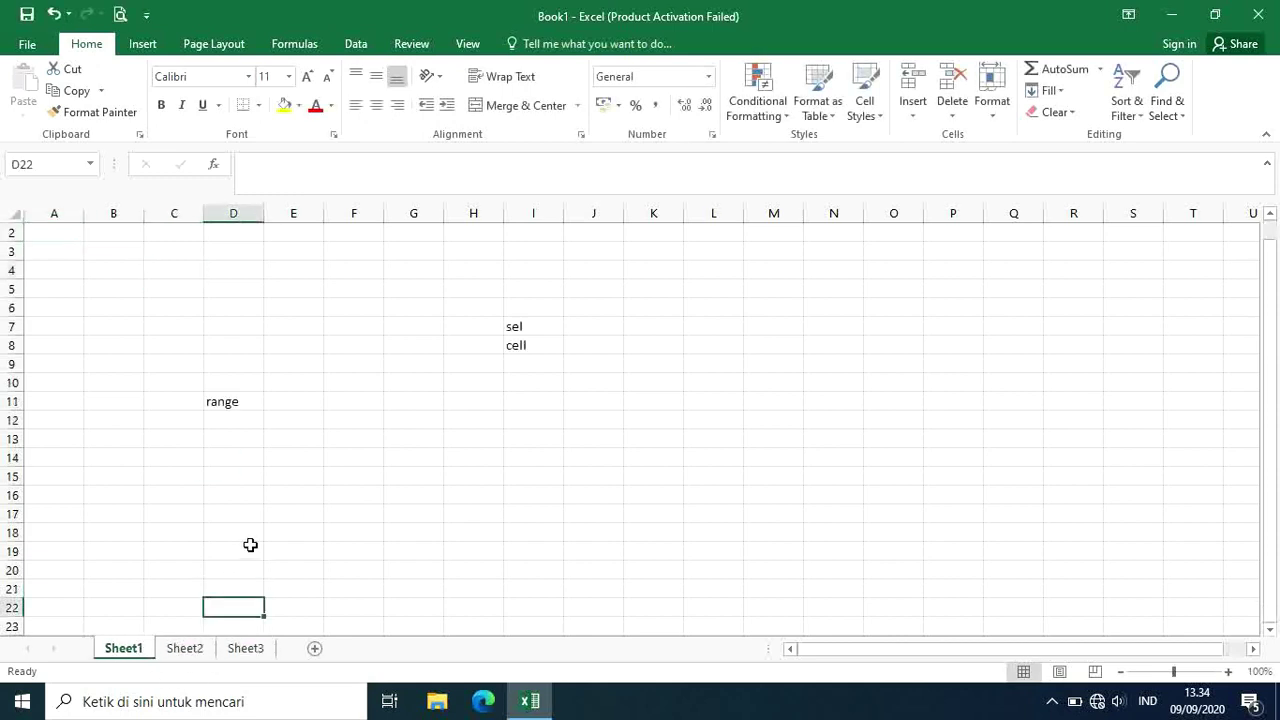
click(218, 419)
click(440, 309)
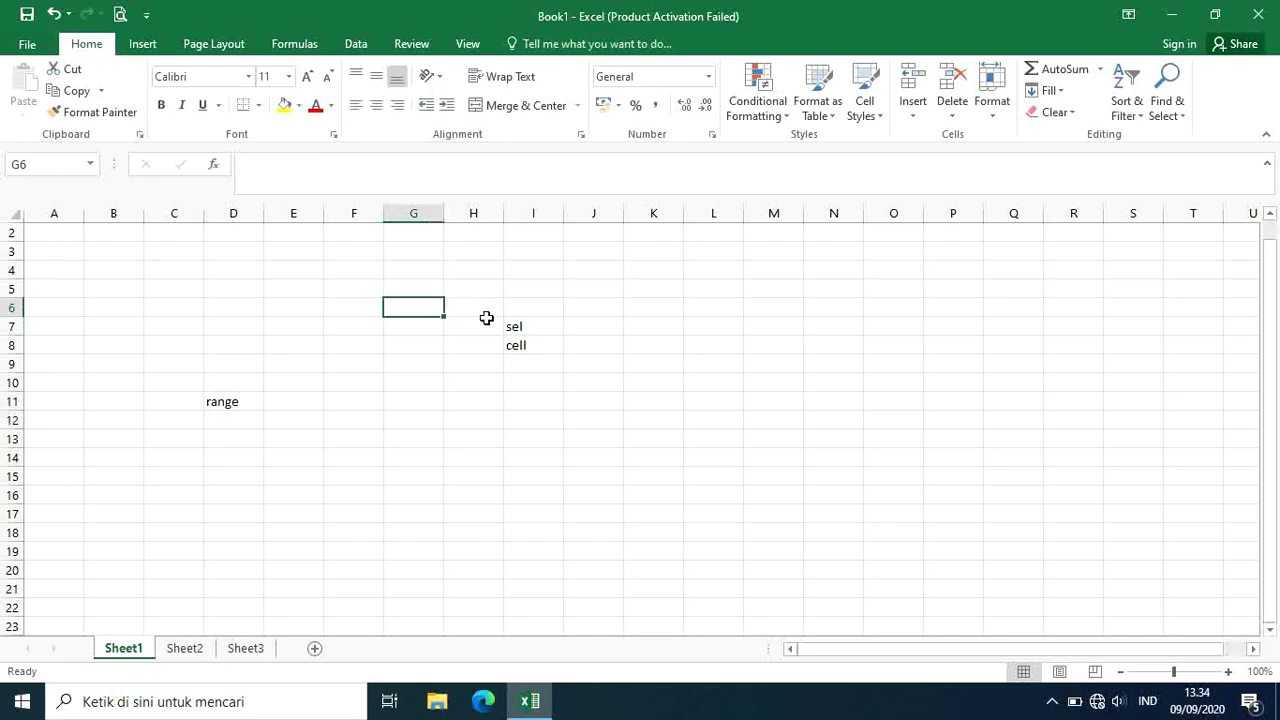
Check the print preview of Sheet1 and return to the worksheet.
click(28, 46)
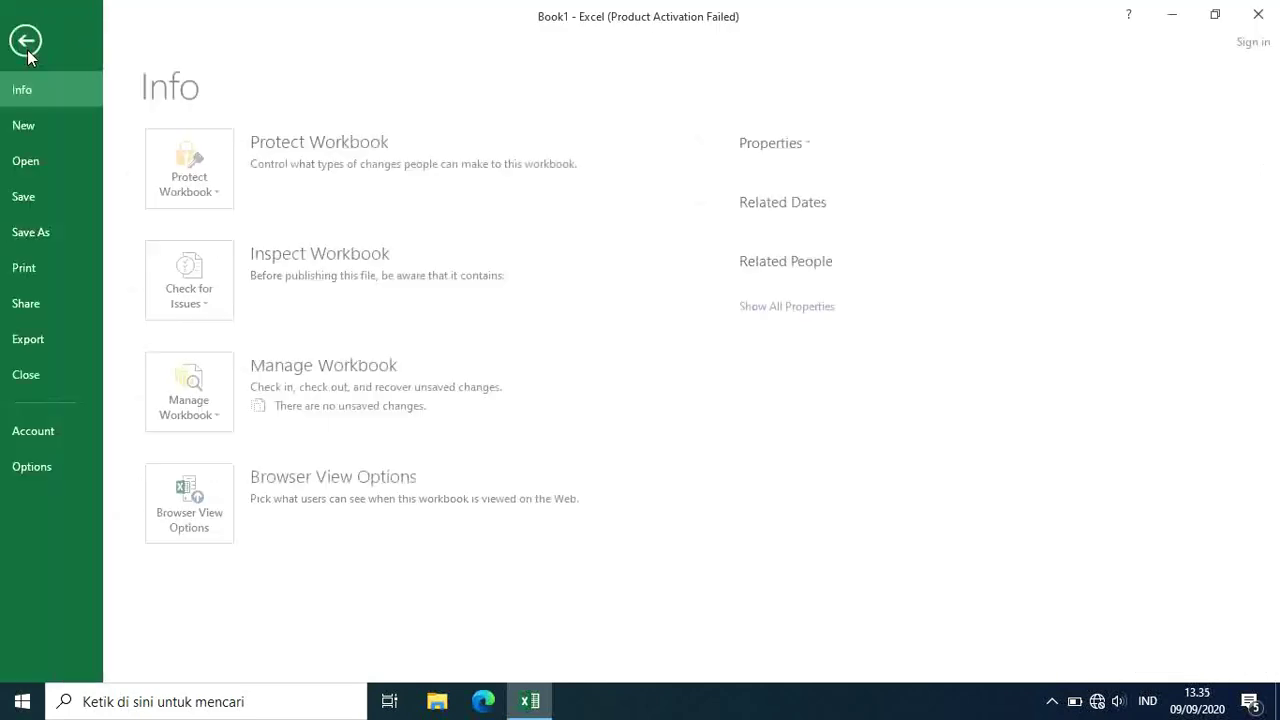
click(50, 268)
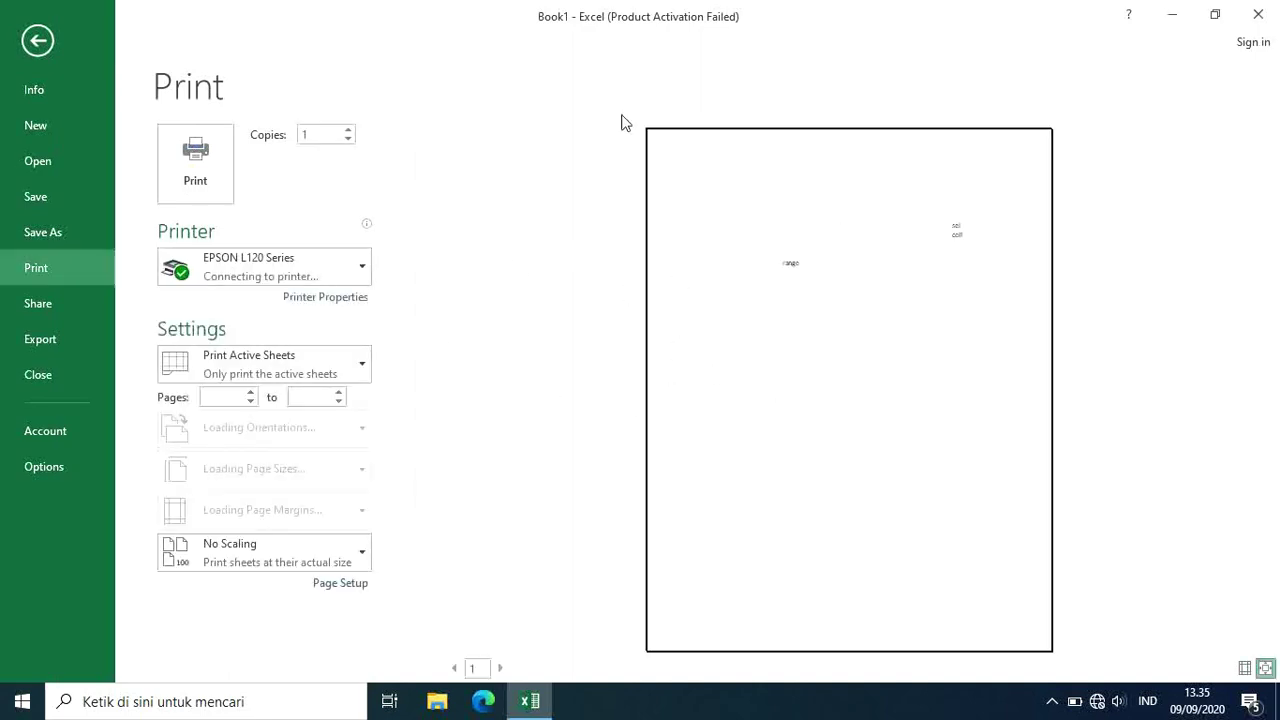
click(38, 40)
Apply All Borders to the cell range B5:H16 on Sheet1.
click(470, 340)
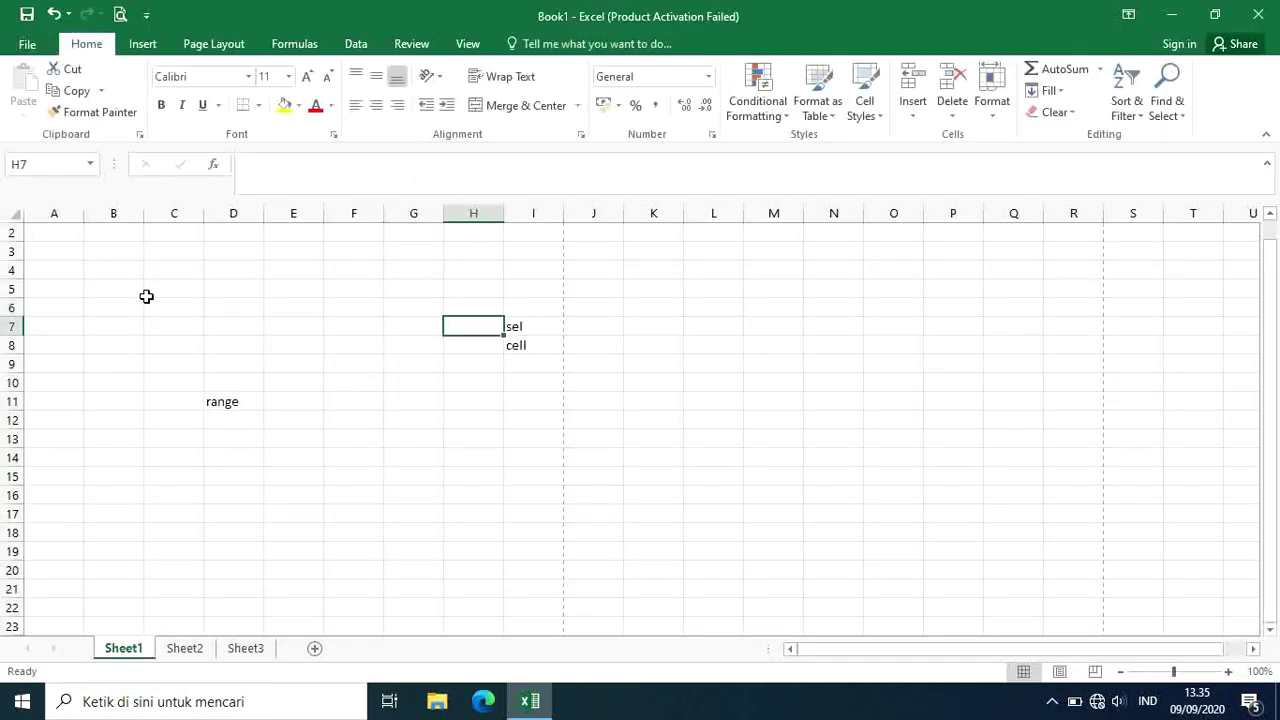
drag(112, 281, 471, 494)
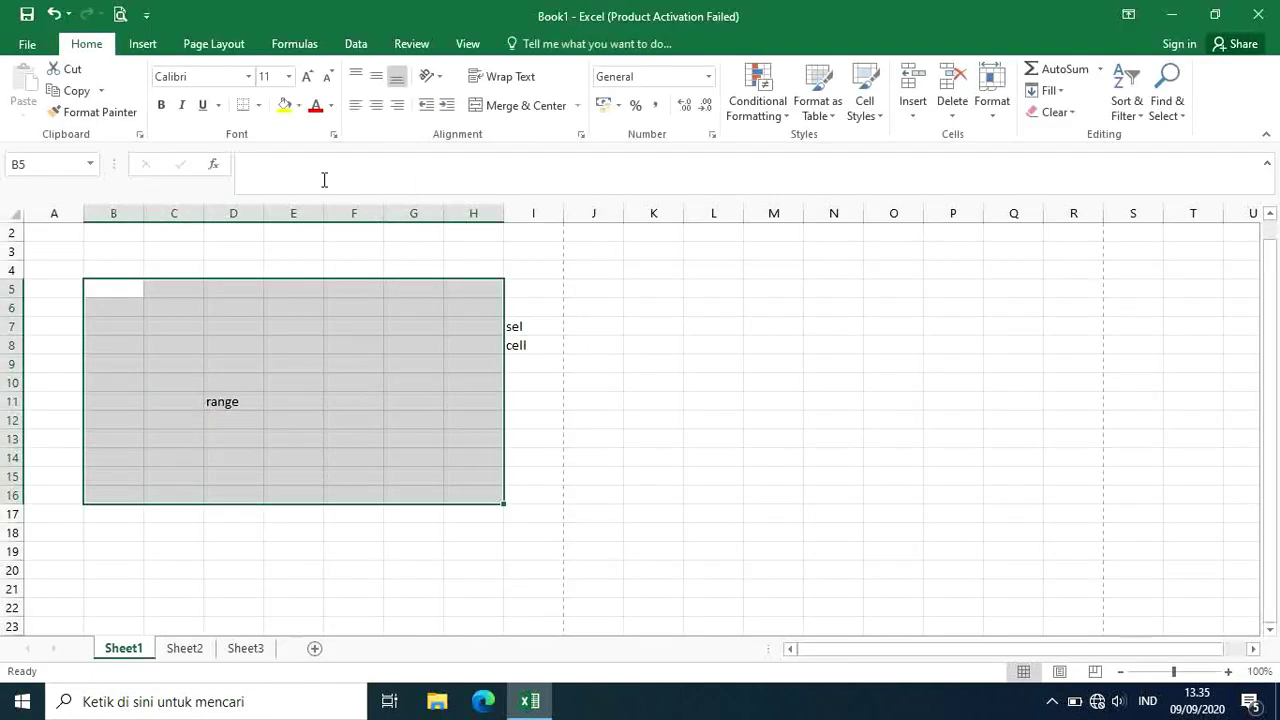
click(259, 106)
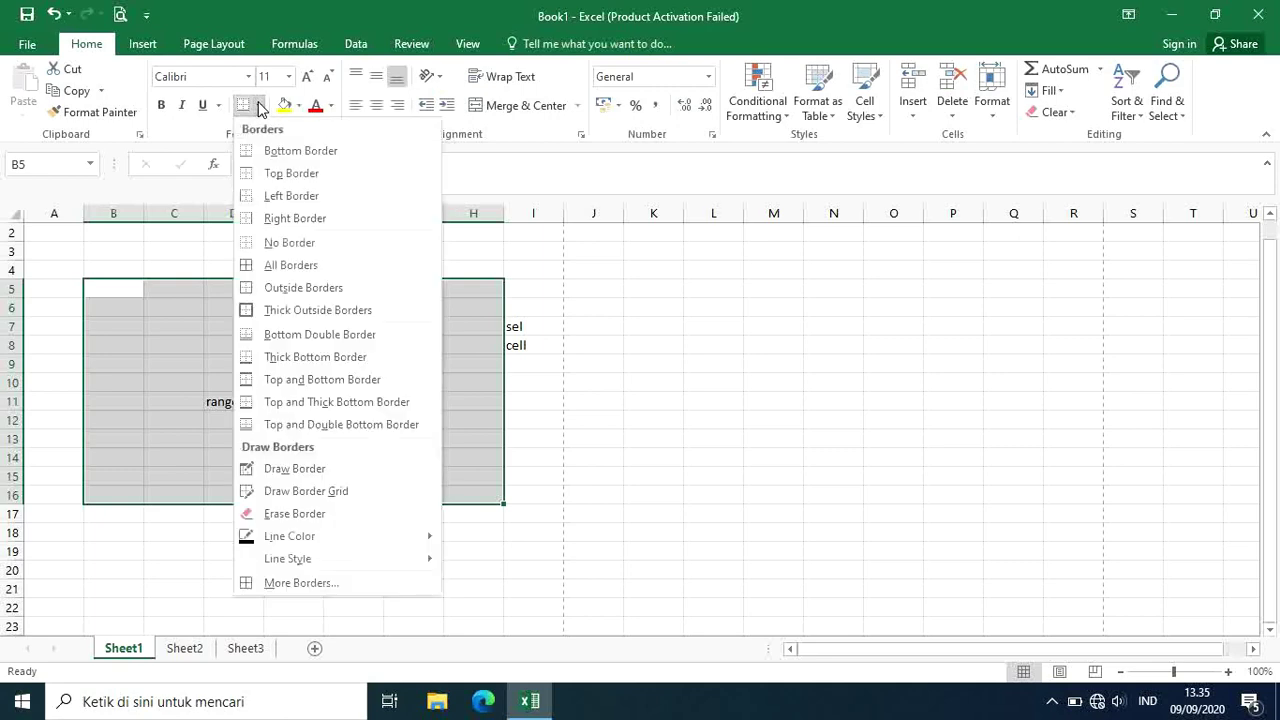
click(291, 268)
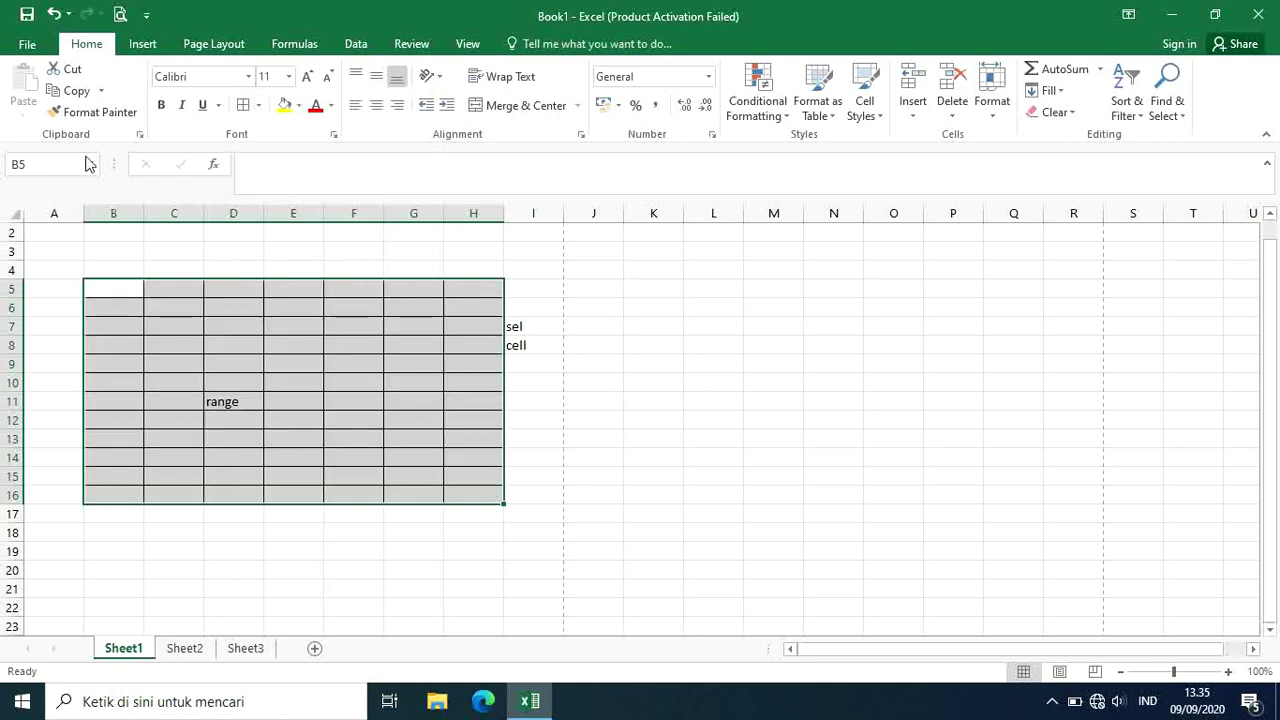
Check the bordered table in the print preview, return to the worksheet and clear the range selection.
click(27, 44)
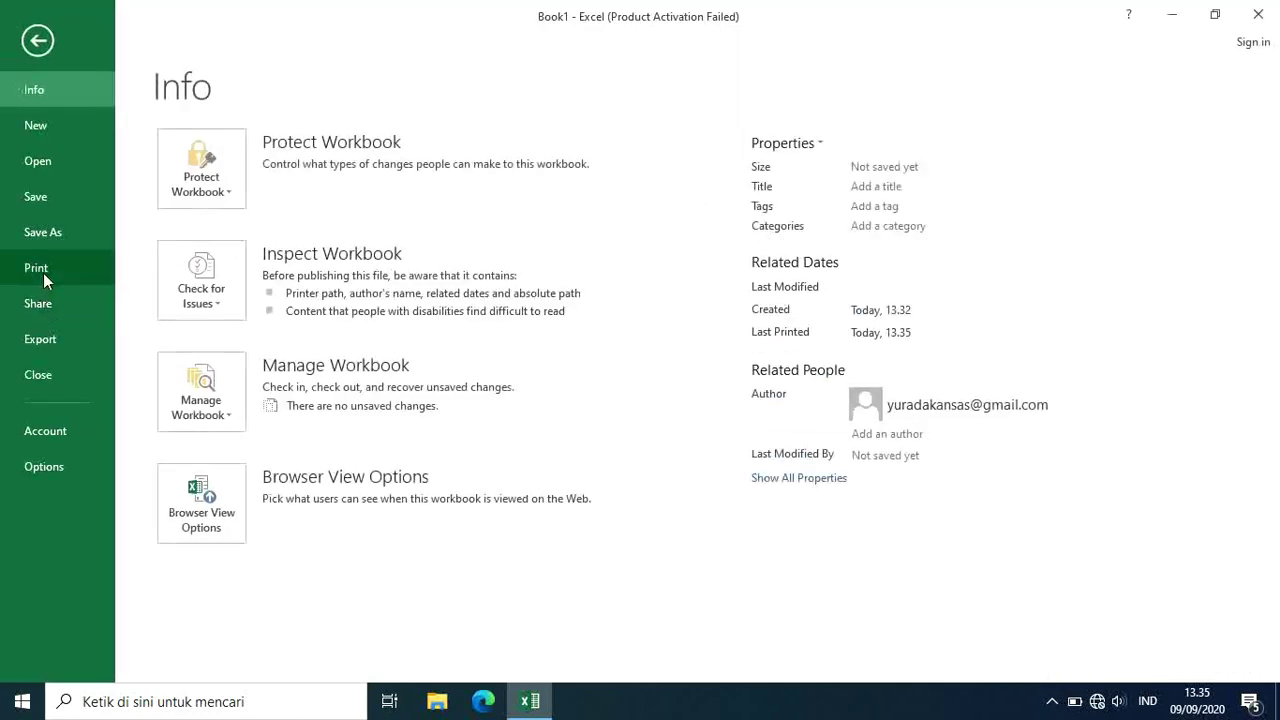
click(43, 270)
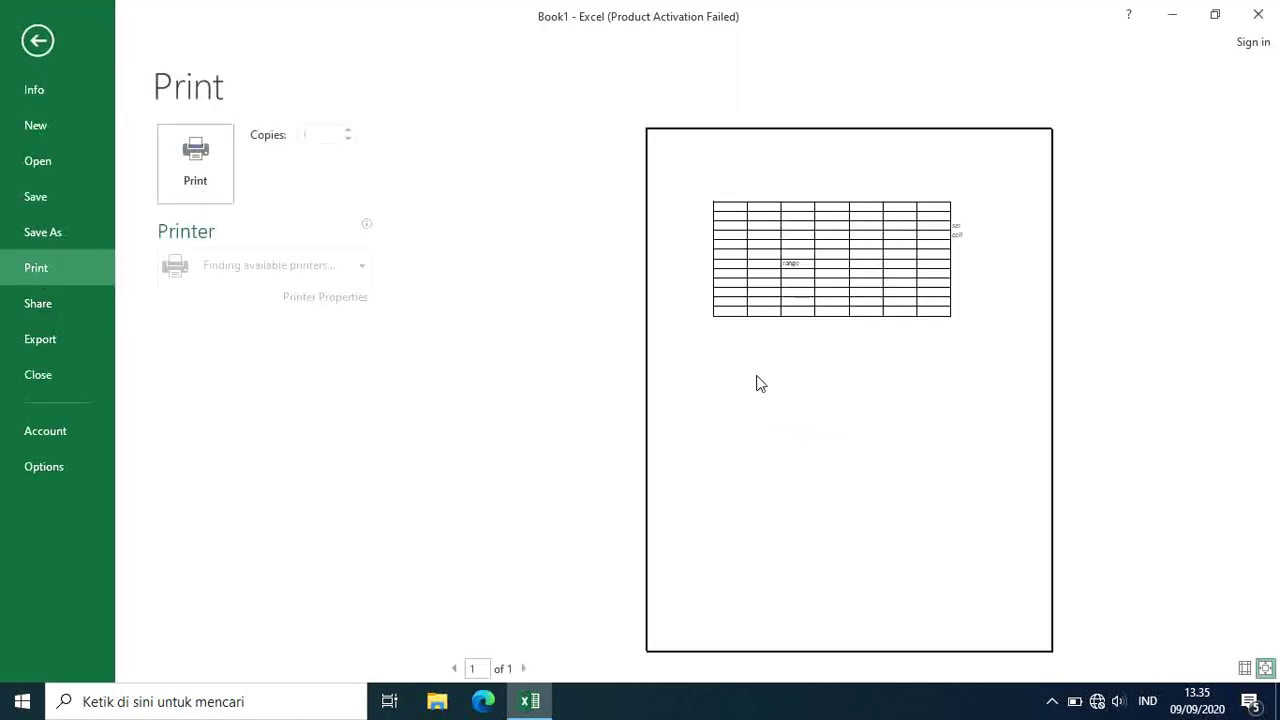
click(48, 54)
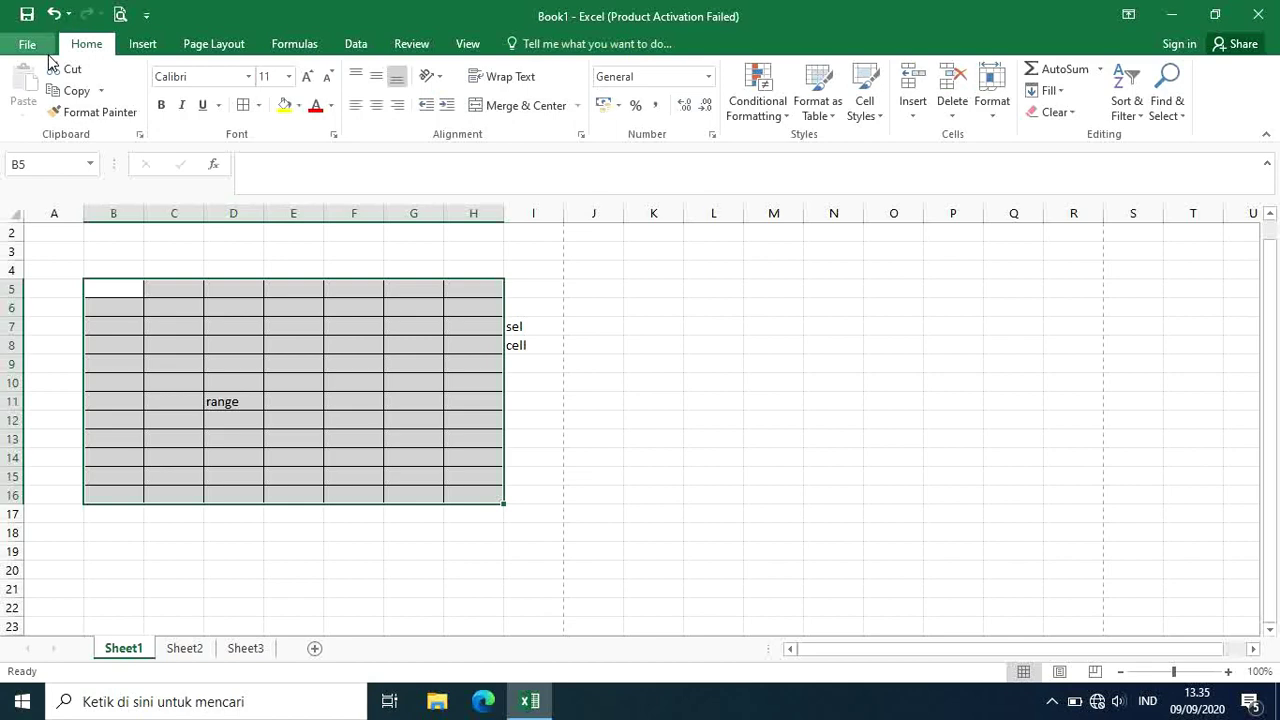
click(560, 398)
click(625, 367)
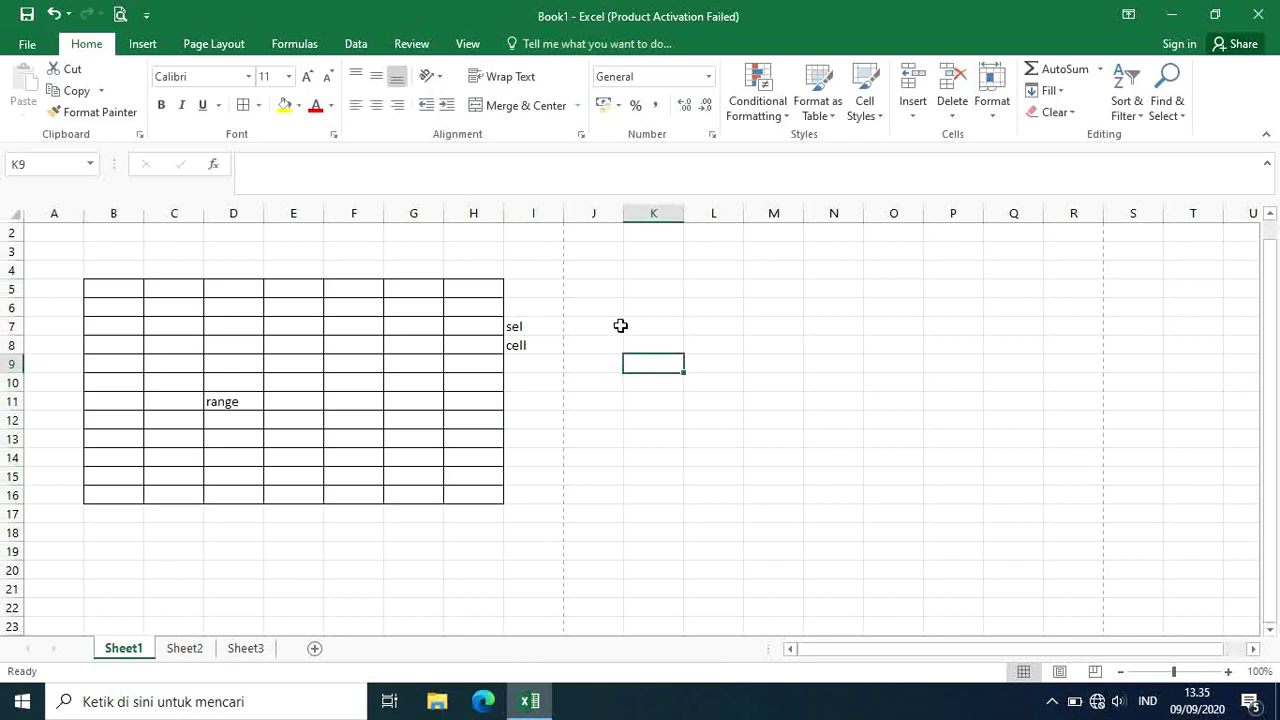
click(619, 325)
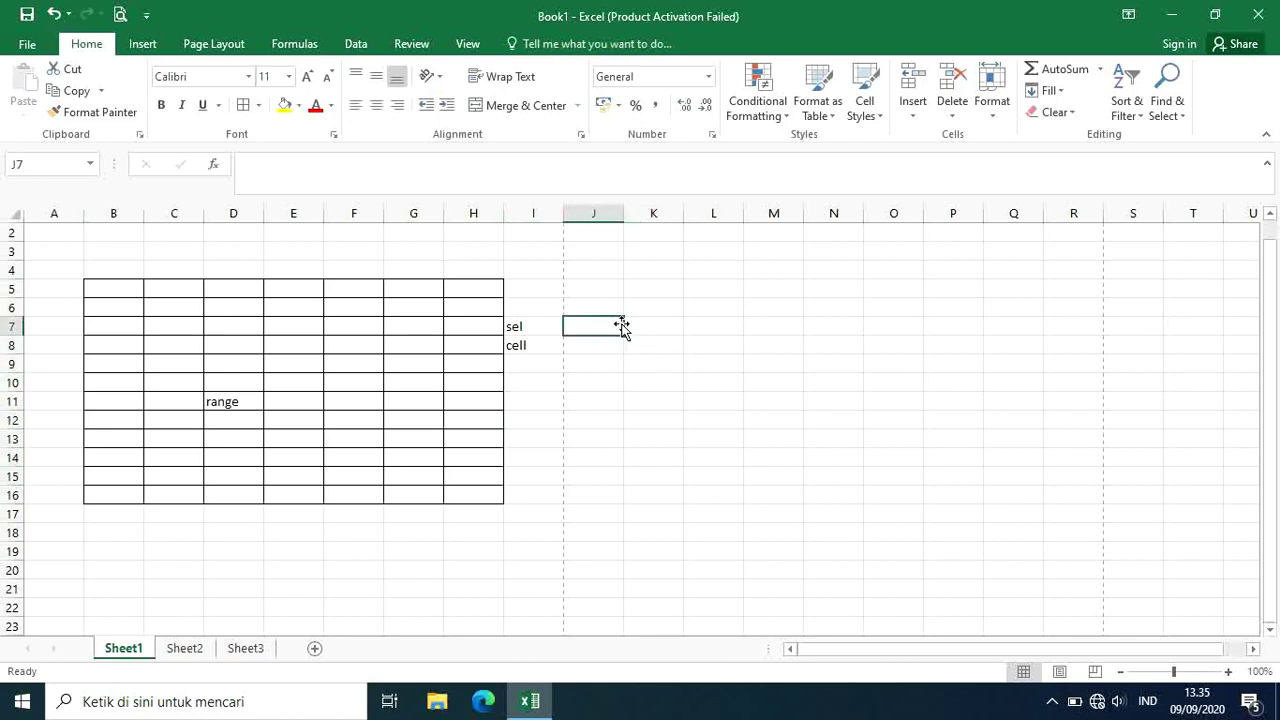
Enter 7000 in cell B5 and 5000000 in cell B6.
click(1229, 672)
click(1229, 672)
click(1229, 672)
click(1229, 672)
click(1229, 672)
click(1229, 672)
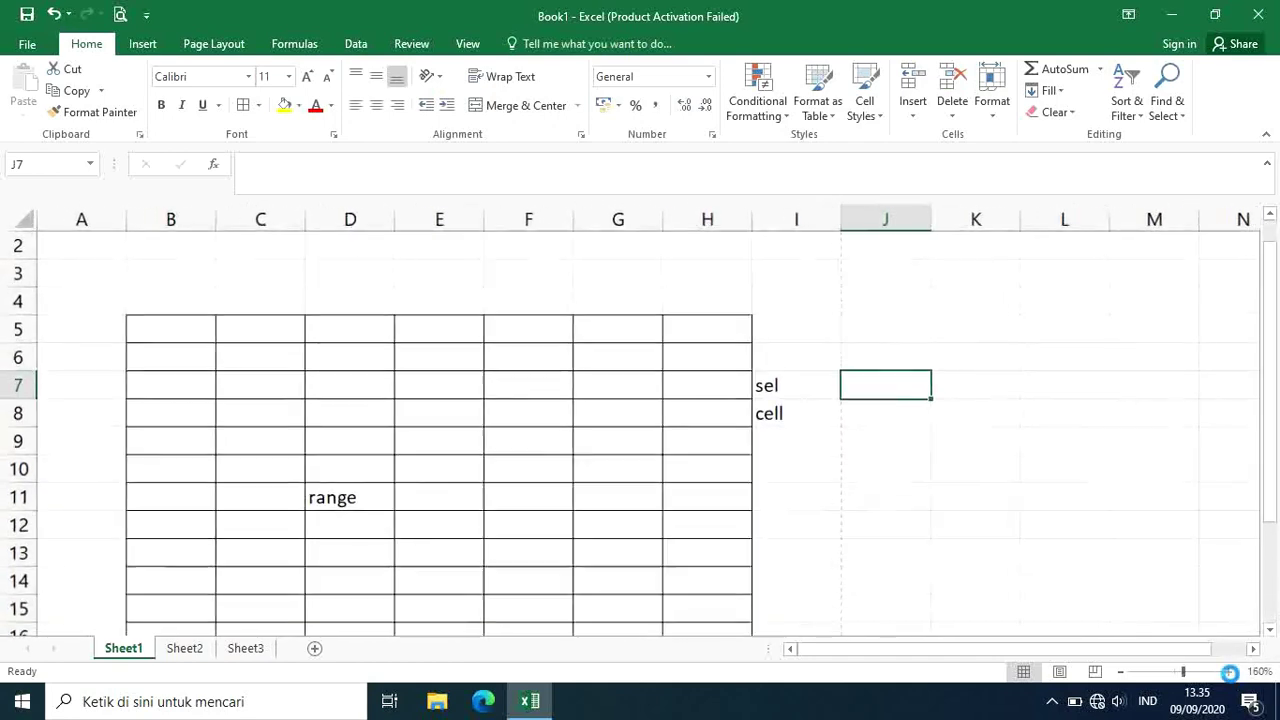
click(1229, 673)
click(1229, 673)
click(1229, 673)
click(1229, 673)
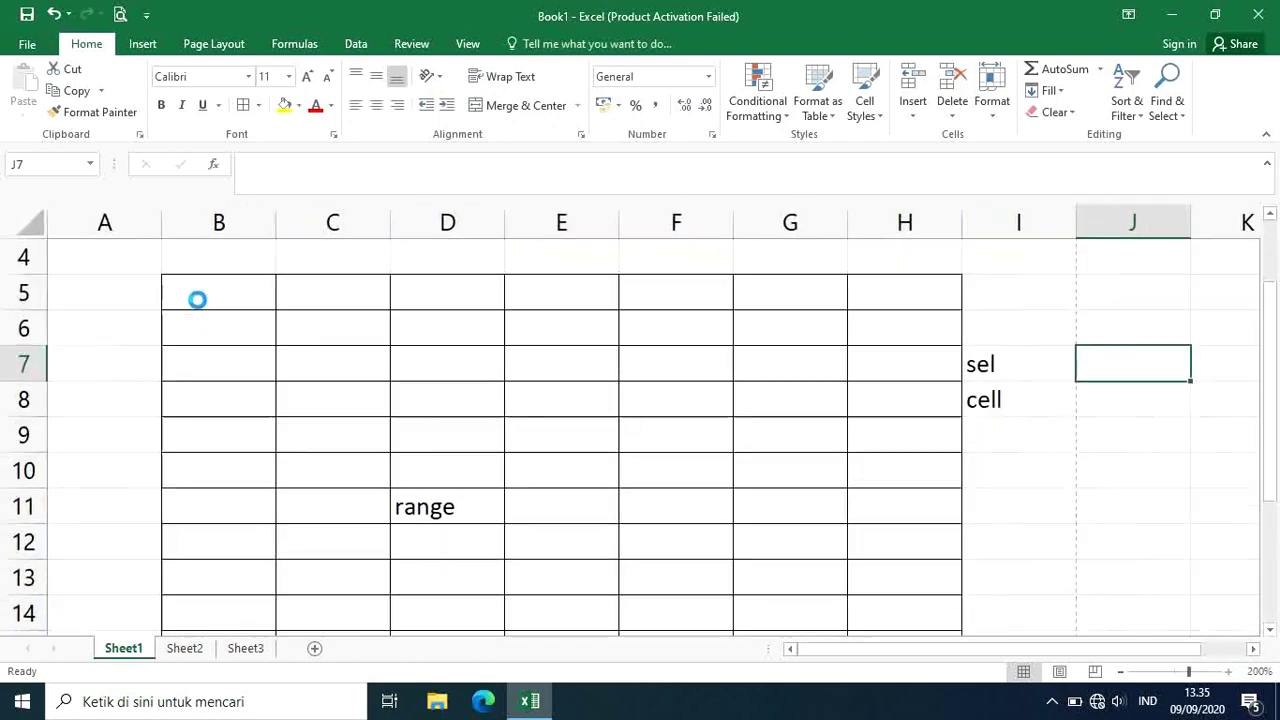
click(215, 300)
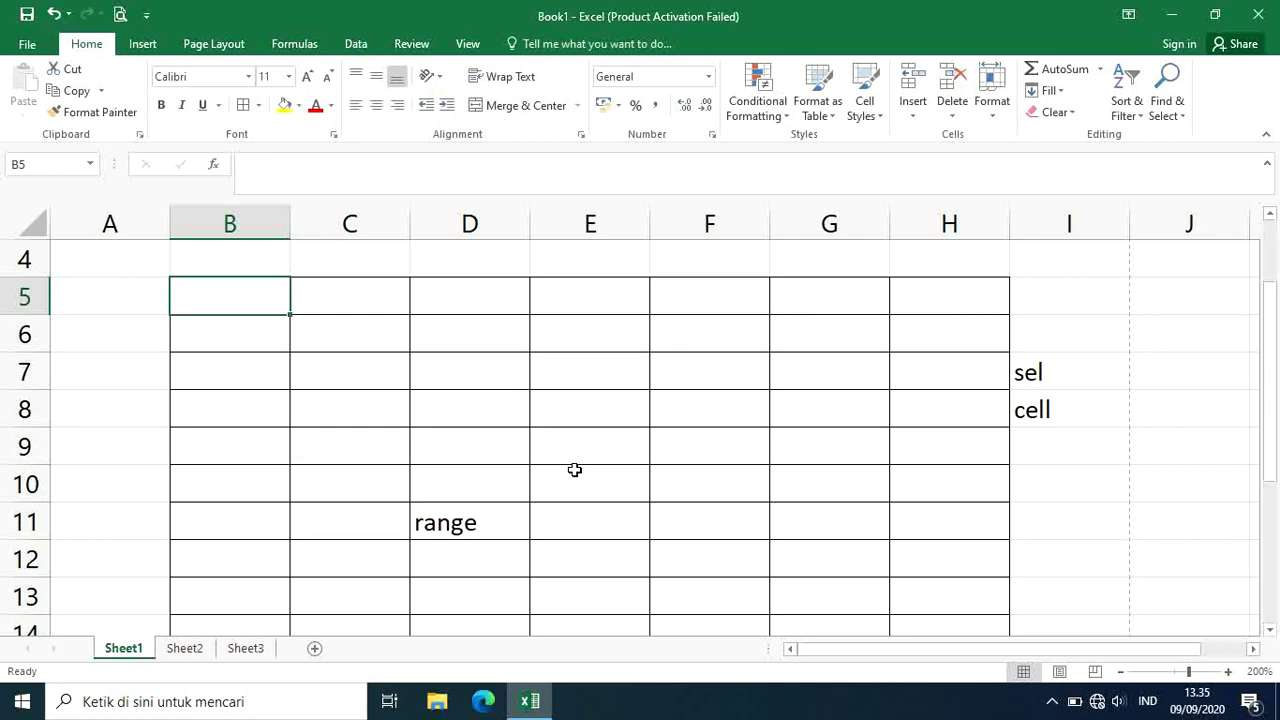
text(7000)
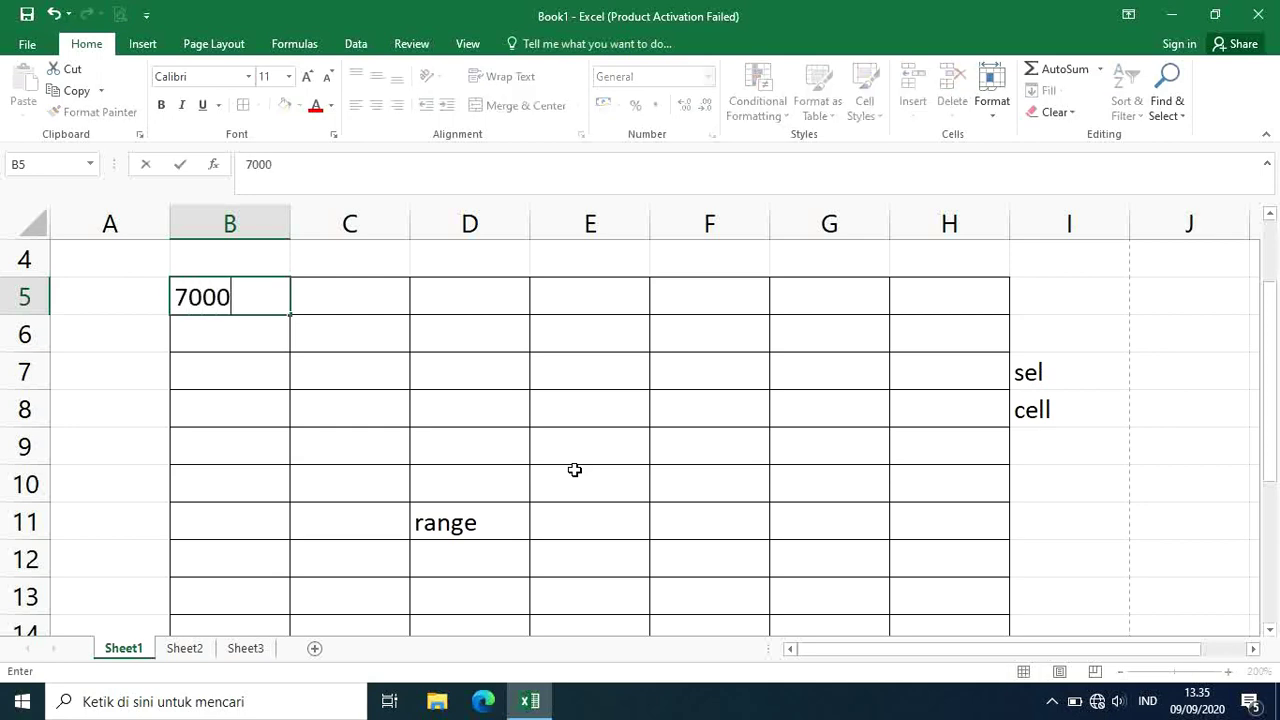
key(Return)
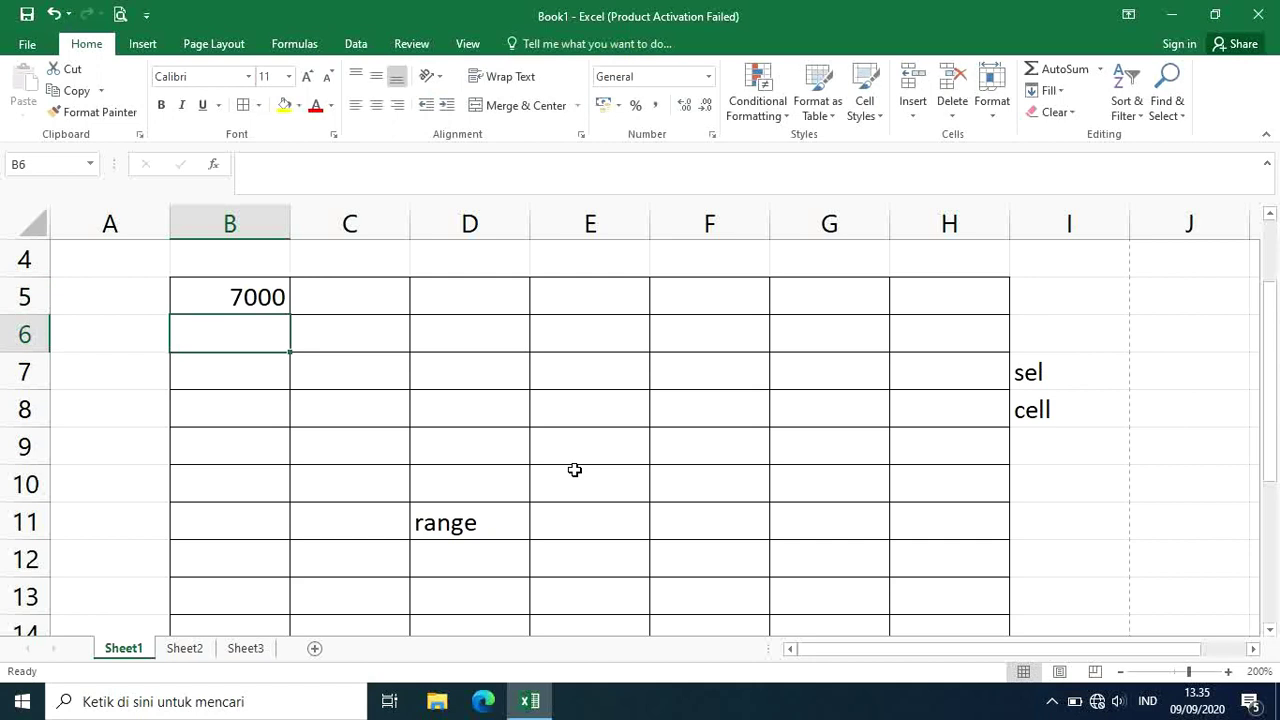
text(50)
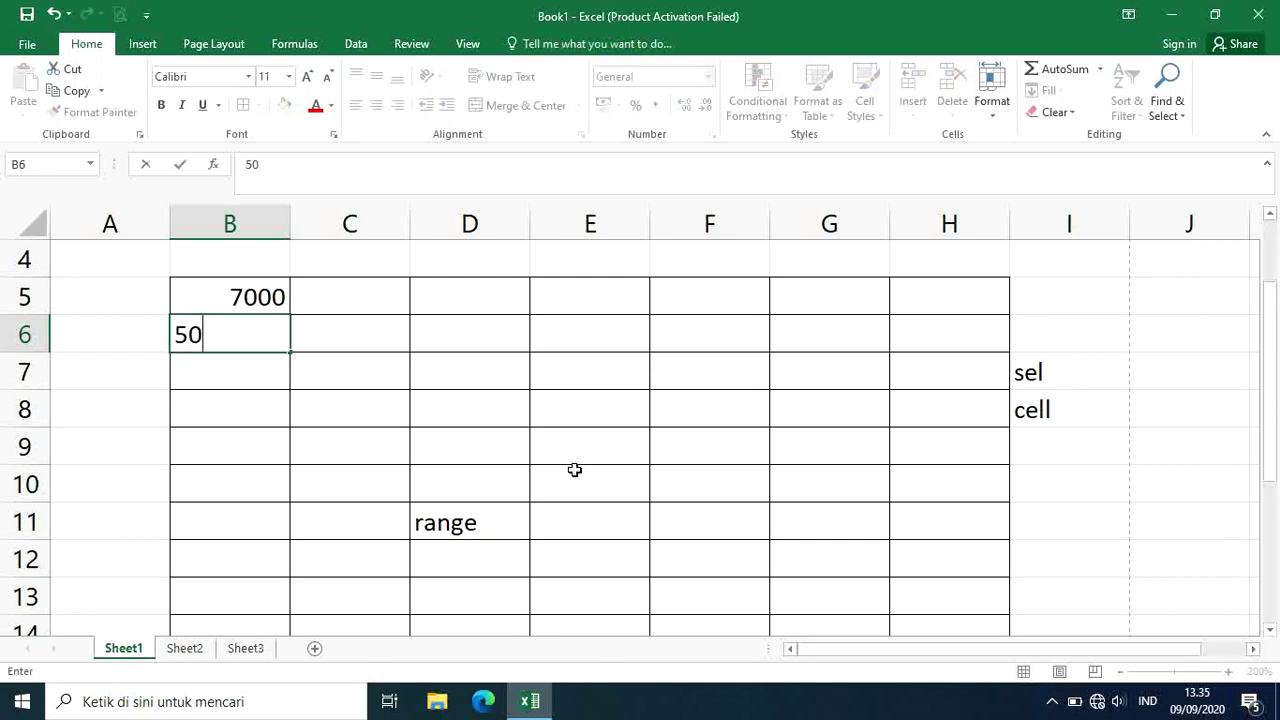
text(00000)
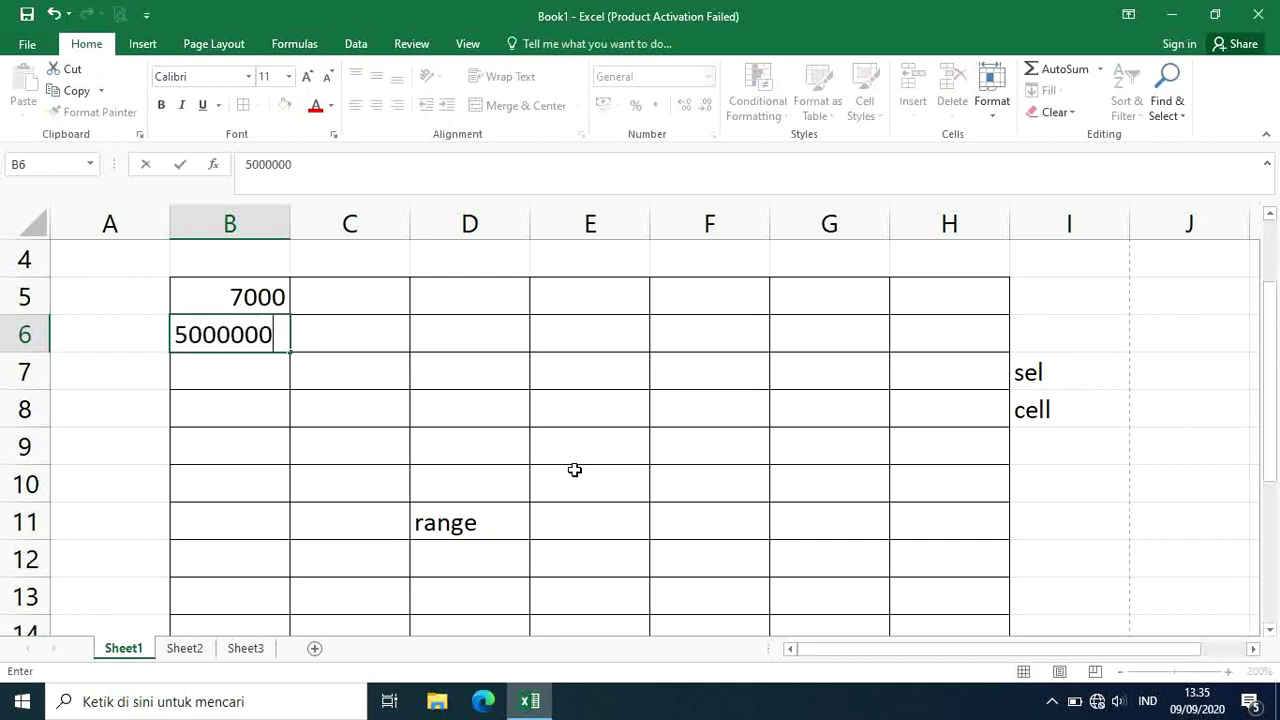
key(Return)
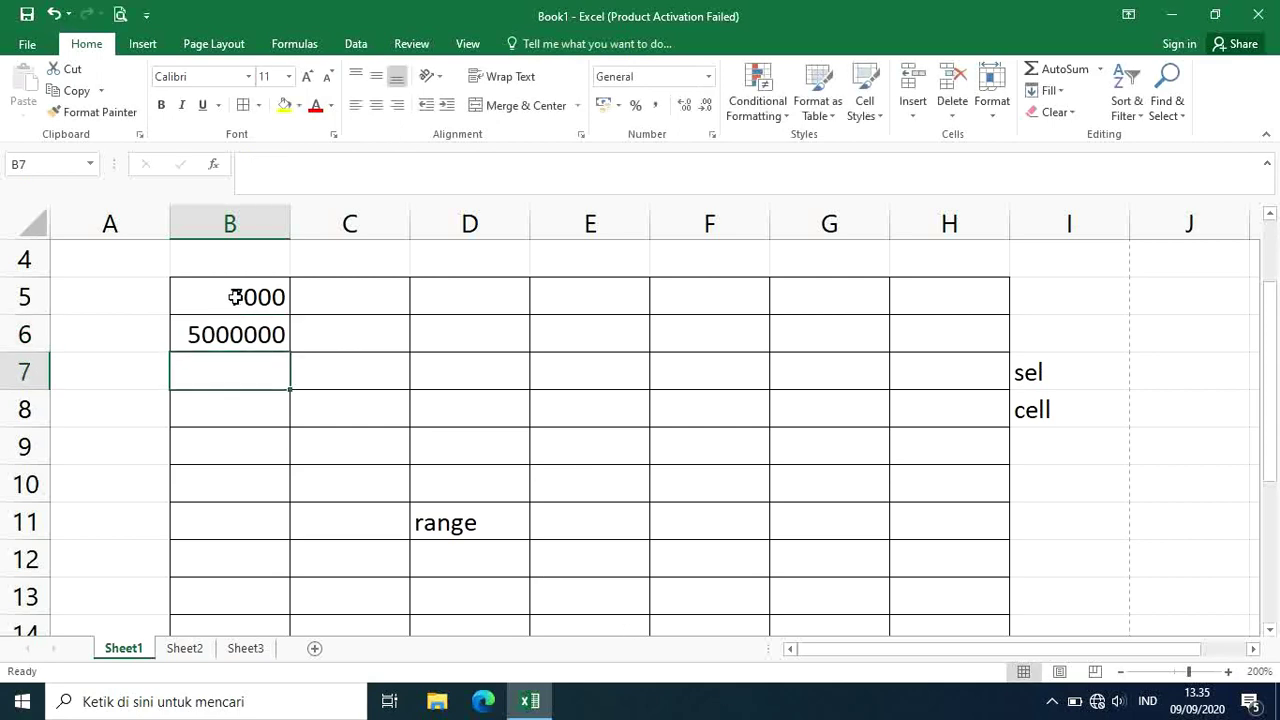
Apply the Comma Style thousands separator to the numbers in B5:B6.
drag(235, 297, 236, 333)
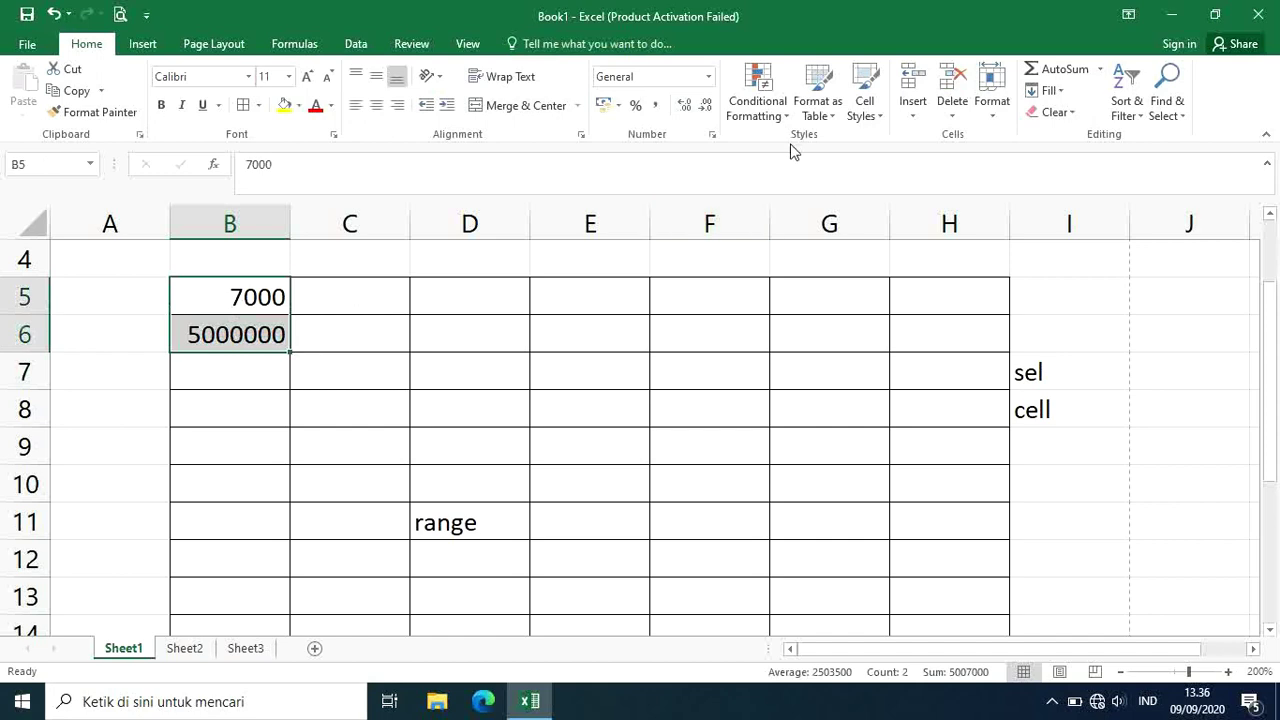
click(656, 107)
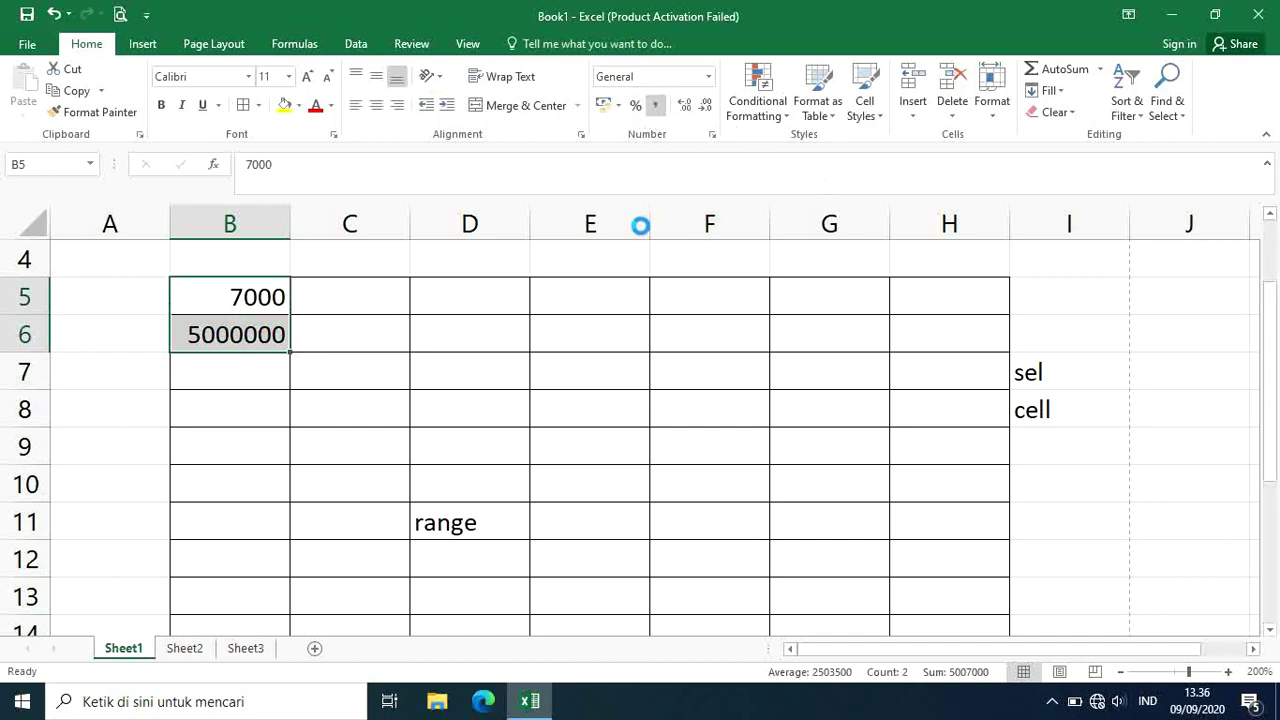
click(543, 324)
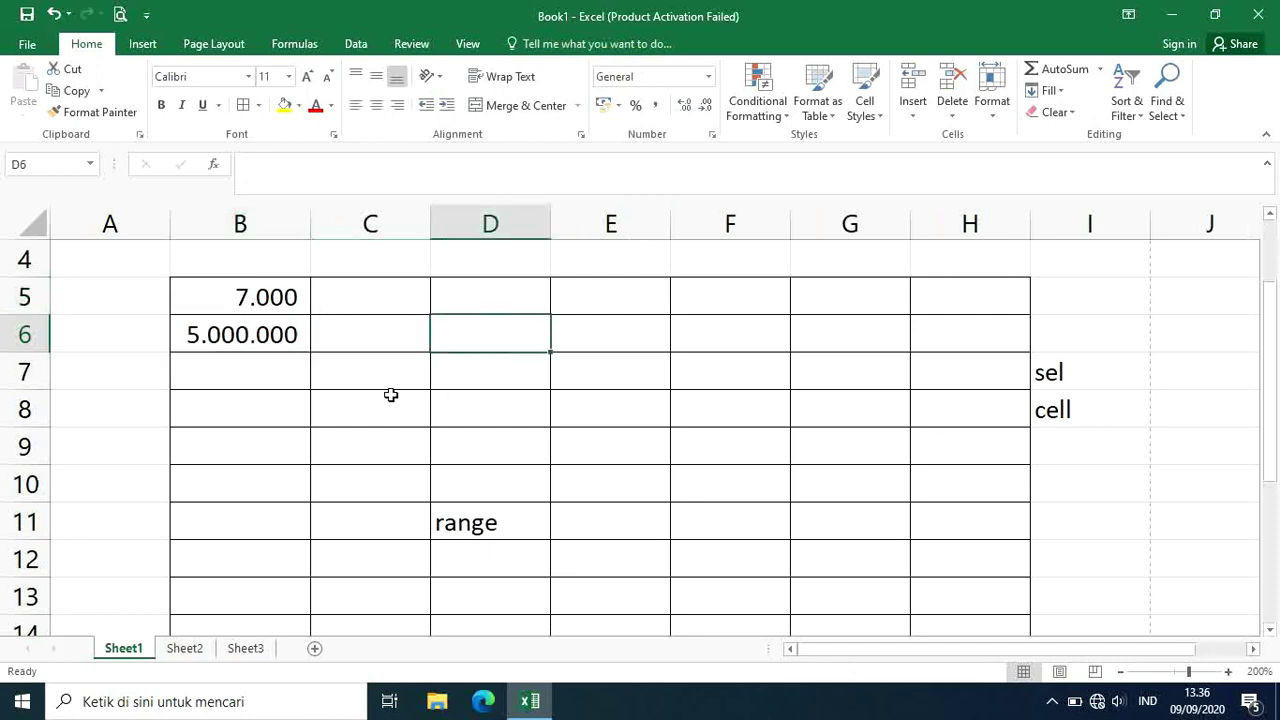
Inspect the formatted numbers in B5 and B6 one by one, ending with both cells selected.
click(233, 340)
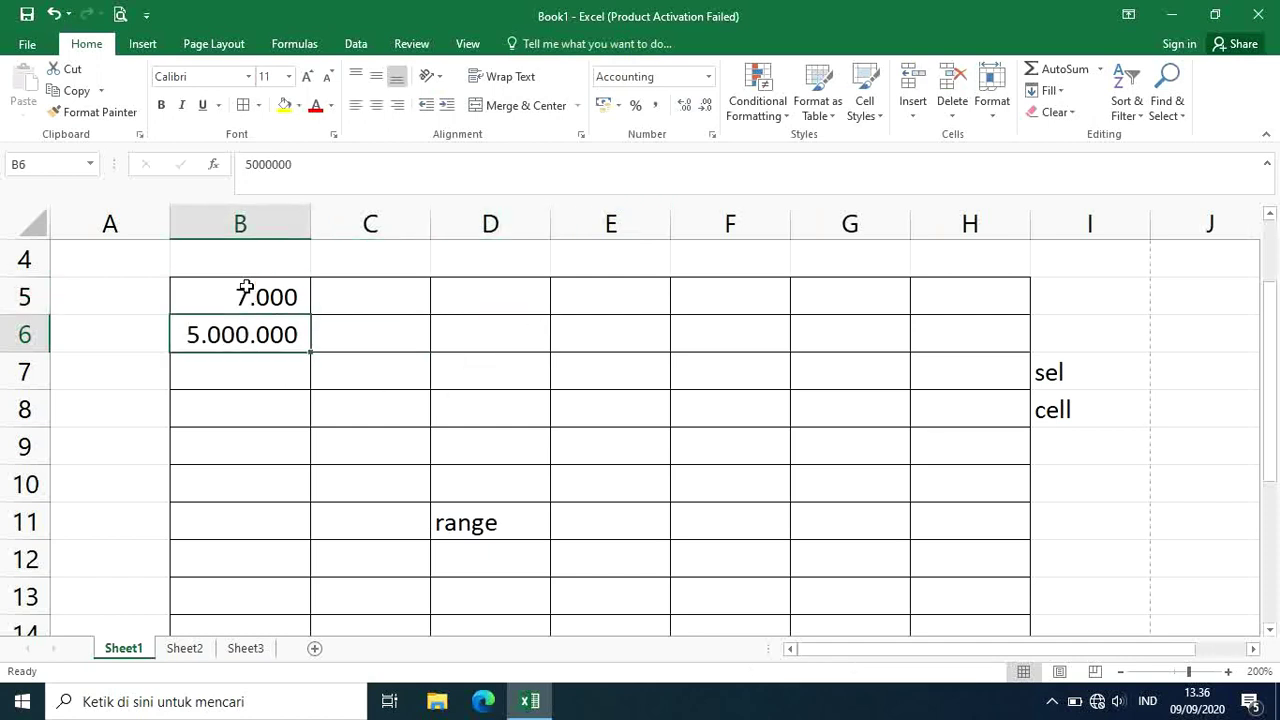
click(244, 293)
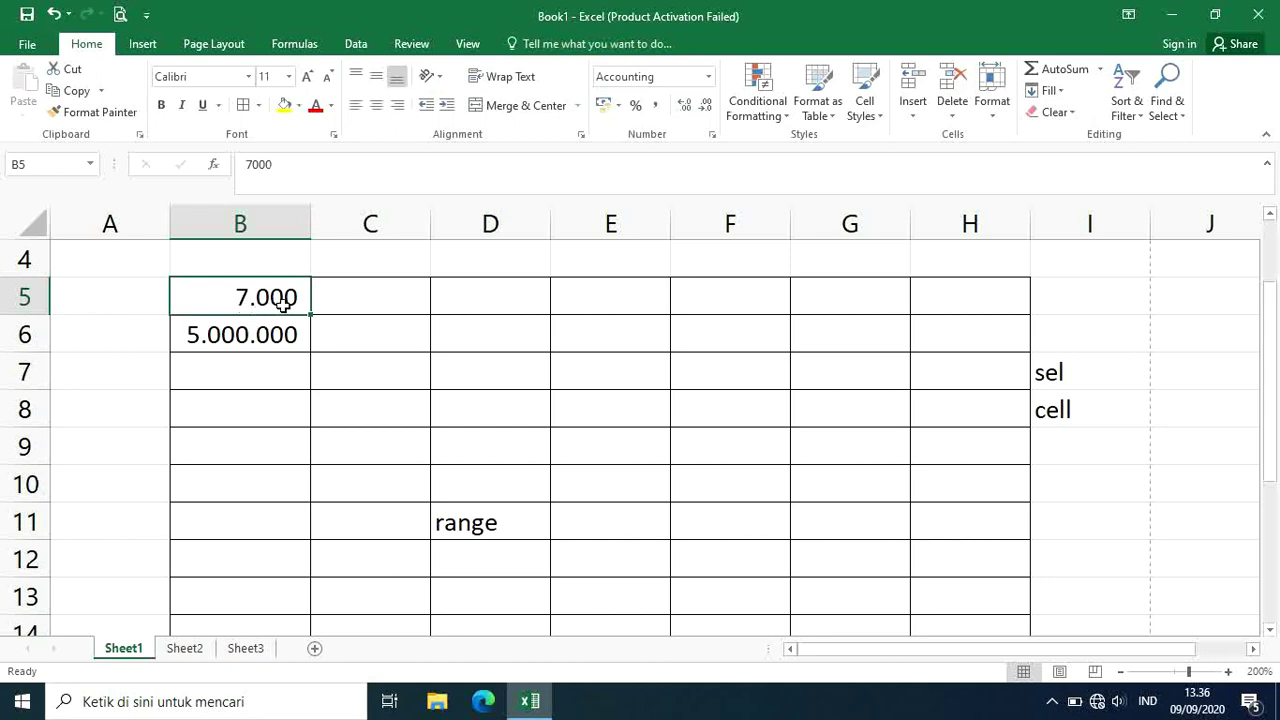
click(300, 331)
click(243, 291)
click(275, 340)
drag(246, 294, 245, 358)
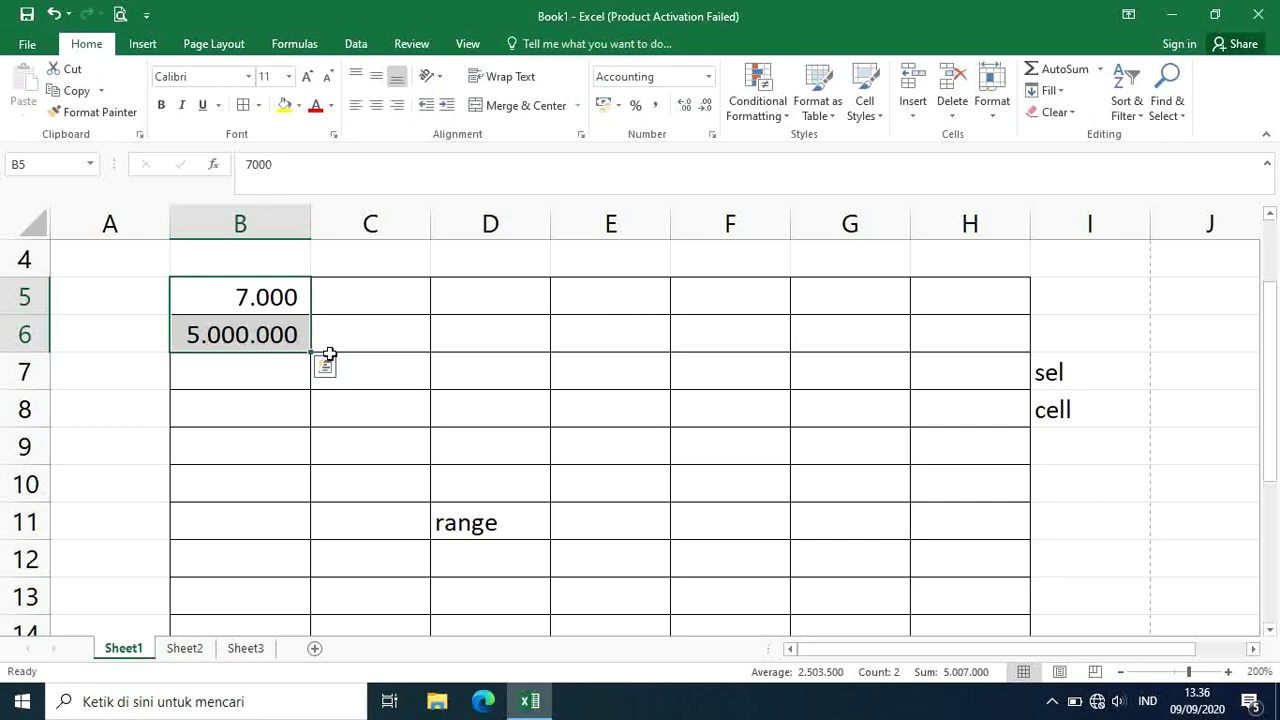
Show the decimal and thousands separator settings in the advanced Excel options, toggling Use system separators off and on, and cancel the dialog.
click(27, 44)
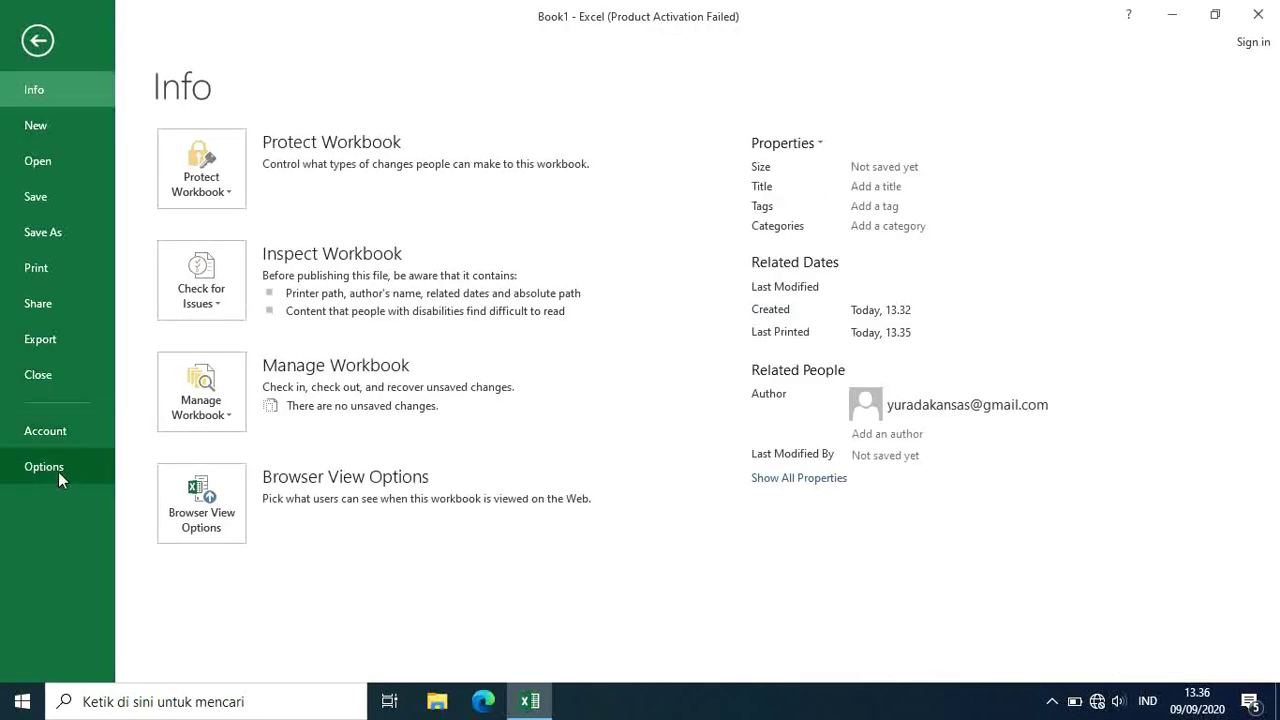
key(Escape)
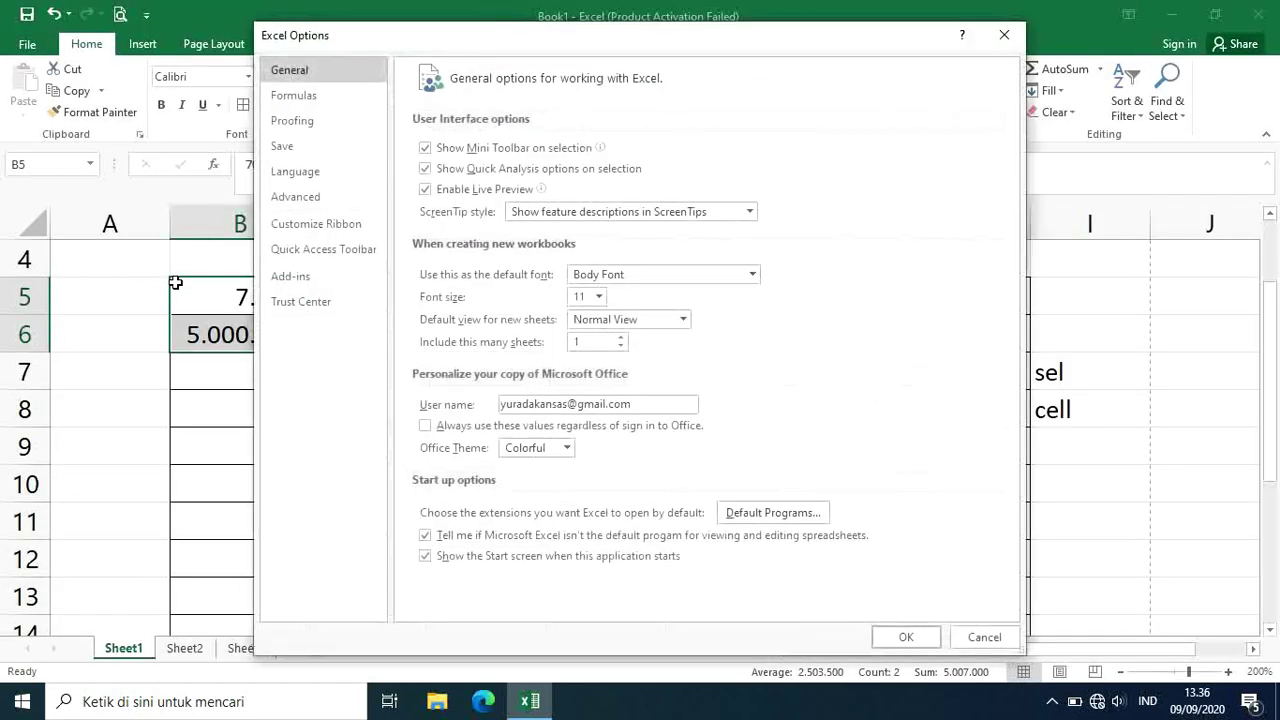
click(307, 200)
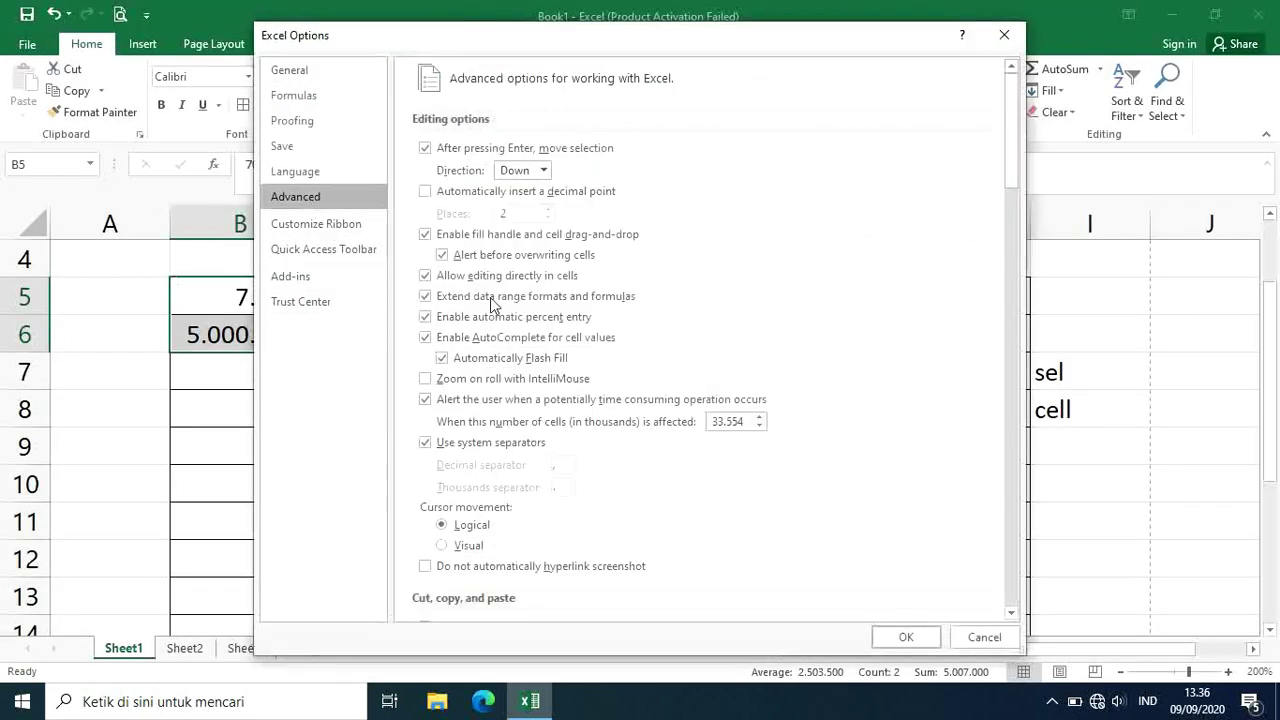
click(426, 445)
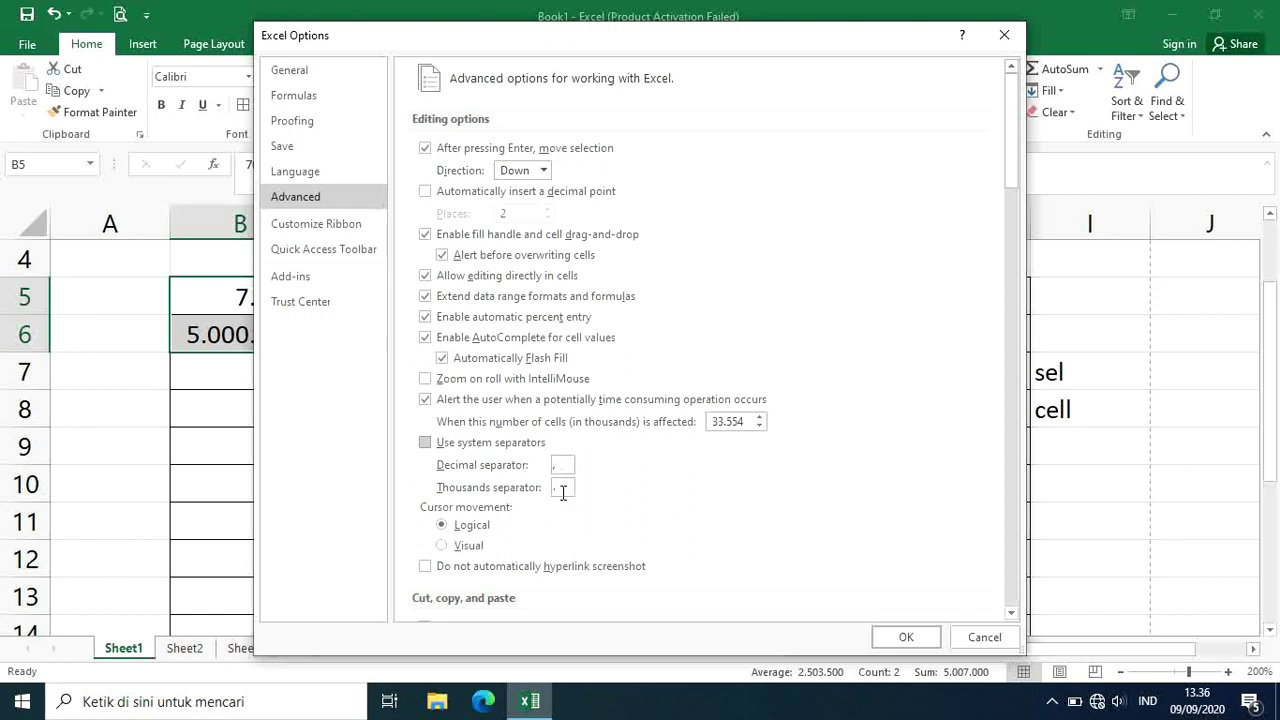
click(425, 443)
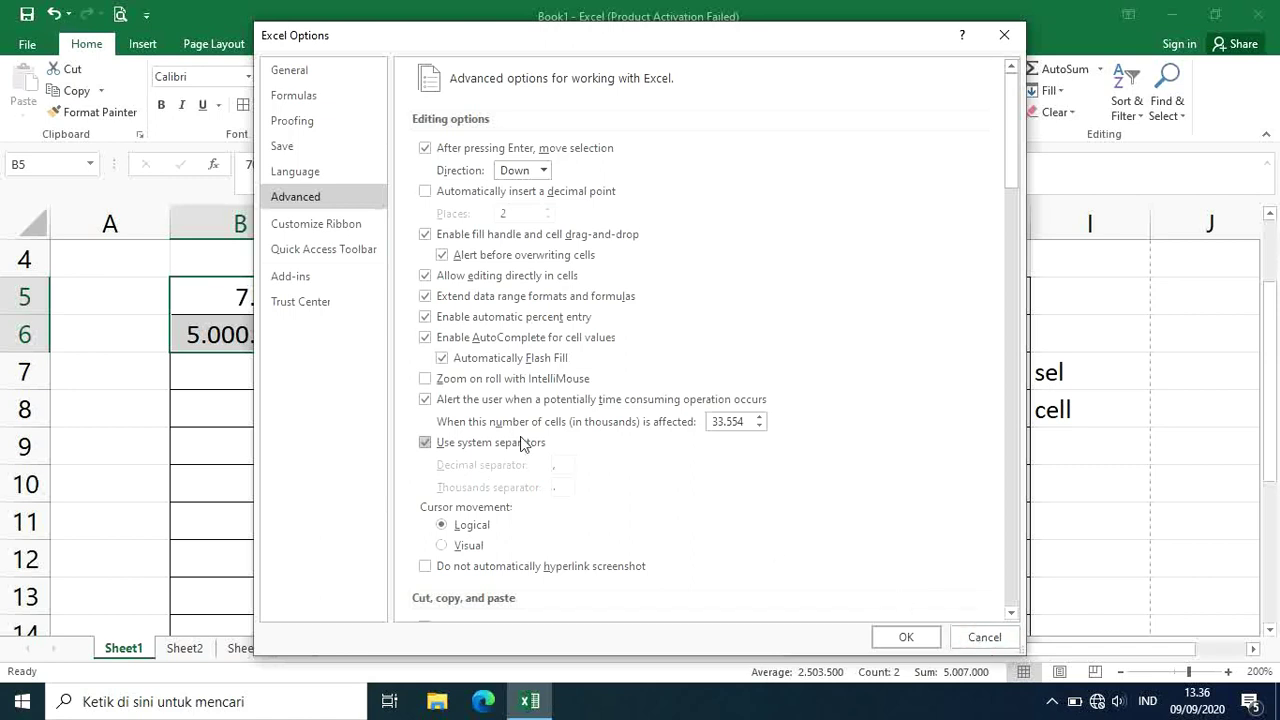
click(985, 637)
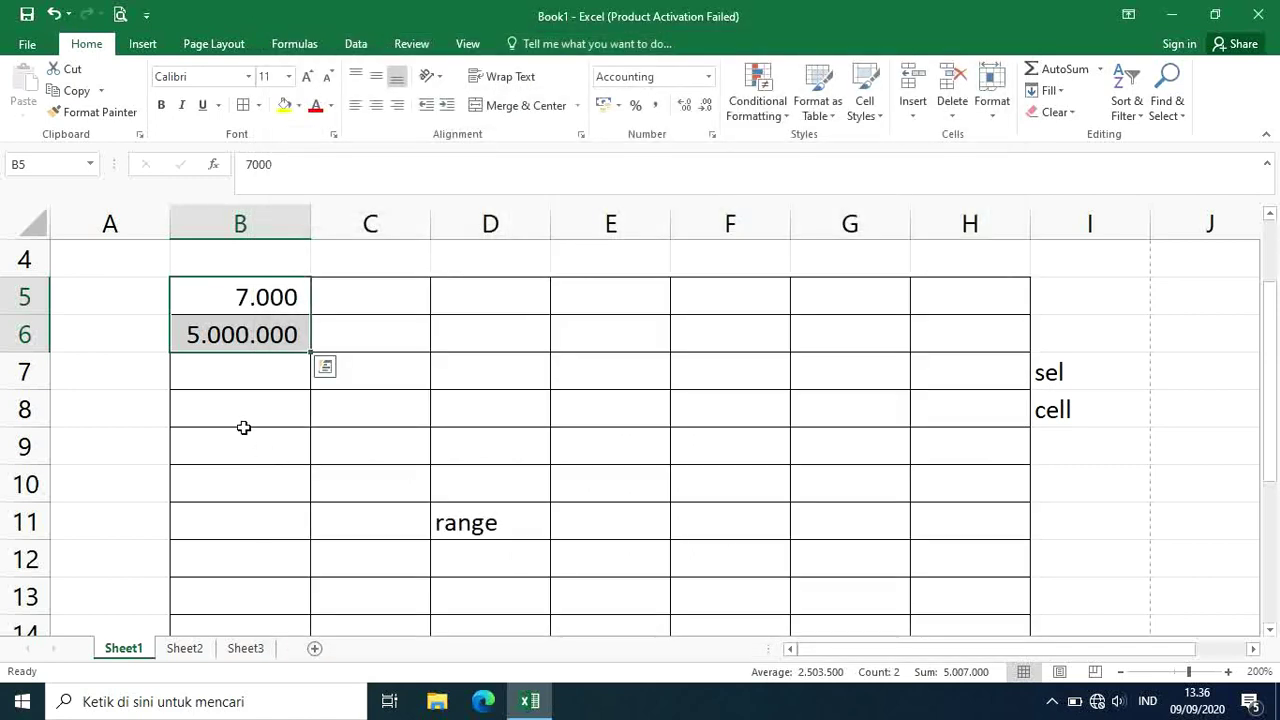
Widen column B to more than twice its width and select cell B5.
click(272, 440)
drag(310, 224, 494, 423)
click(421, 308)
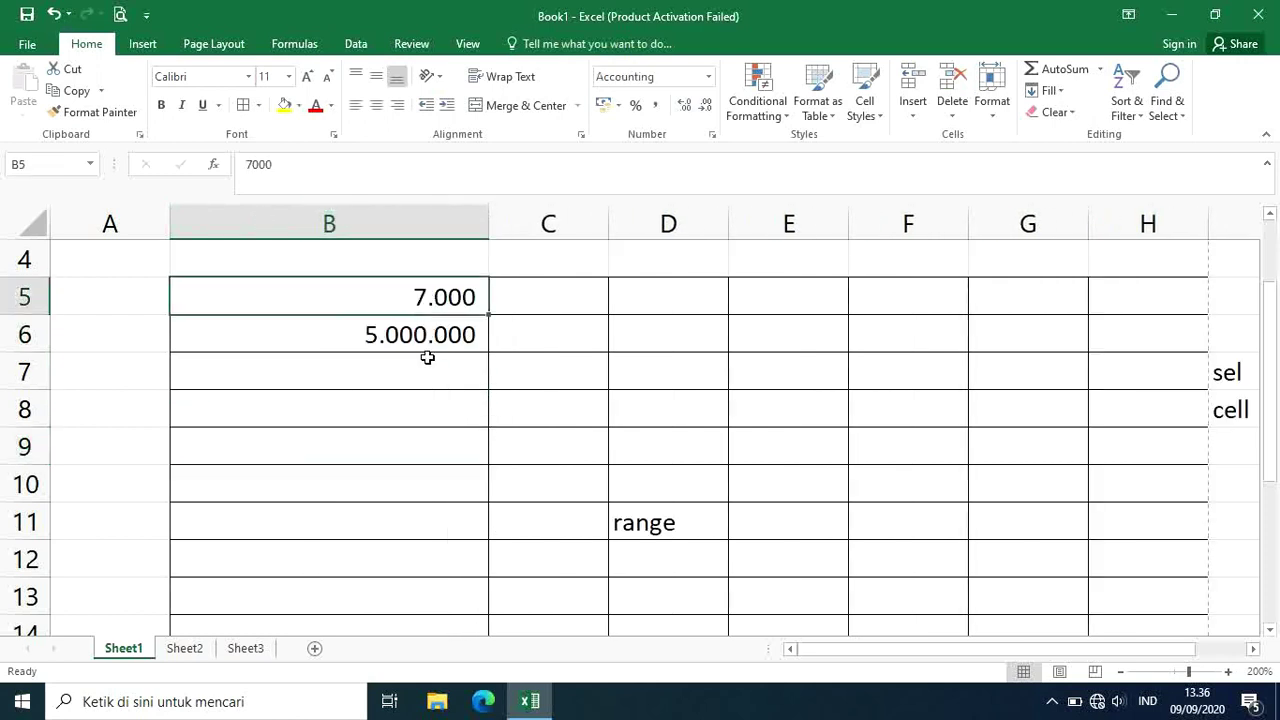
Examine the alignment of the numbers in B5 and B6 compared with the "range" text in D11.
click(420, 321)
click(424, 298)
click(424, 335)
click(438, 297)
click(443, 336)
click(437, 296)
click(429, 334)
click(440, 297)
click(438, 335)
click(438, 297)
click(658, 536)
click(667, 547)
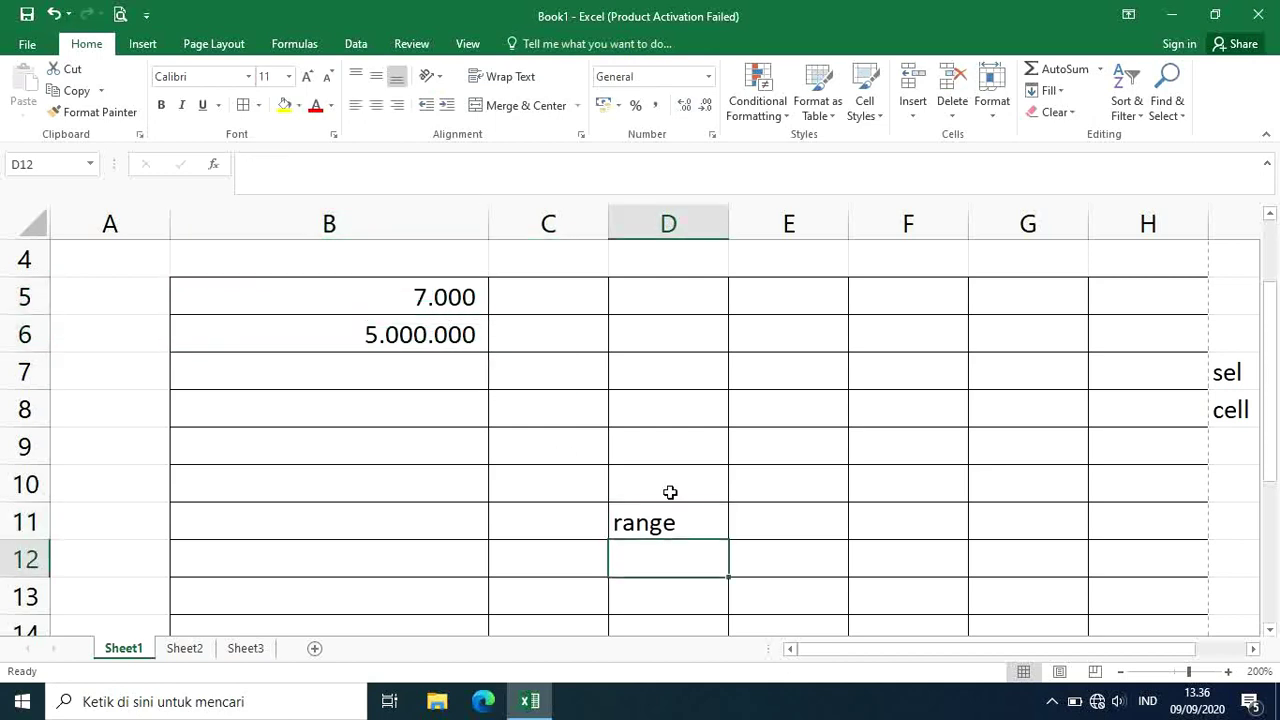
click(666, 514)
click(654, 494)
click(657, 523)
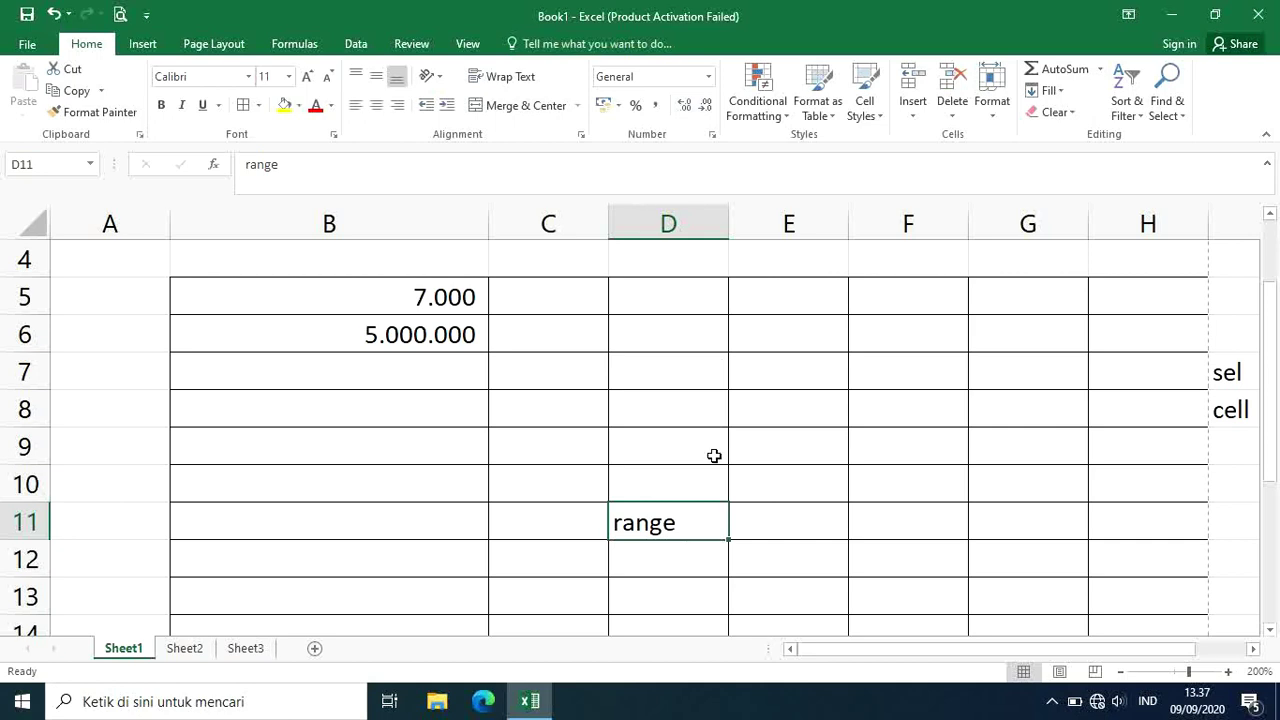
click(464, 304)
click(452, 335)
click(452, 297)
click(449, 343)
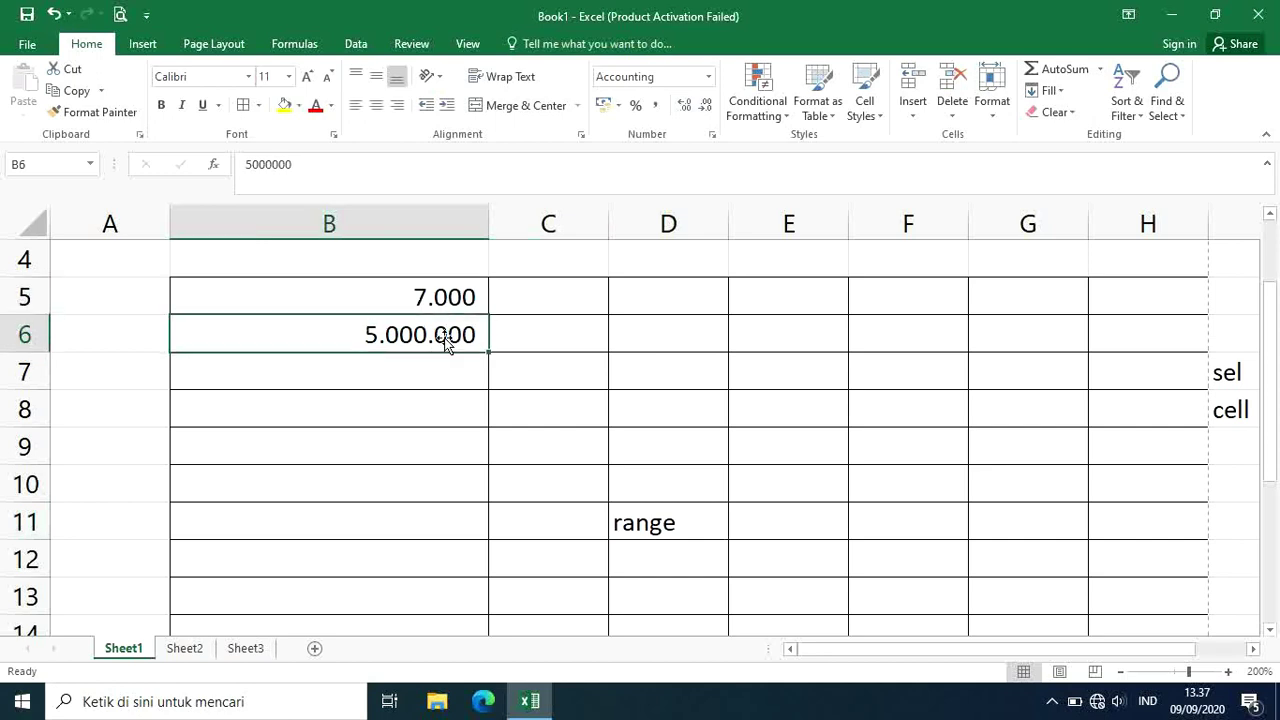
click(449, 291)
key(Down)
click(455, 300)
click(457, 337)
click(457, 308)
click(452, 331)
click(445, 412)
Demonstrate selecting single cells and cell ranges on the blank Sheet2, such as B5 and D5:L16.
click(186, 650)
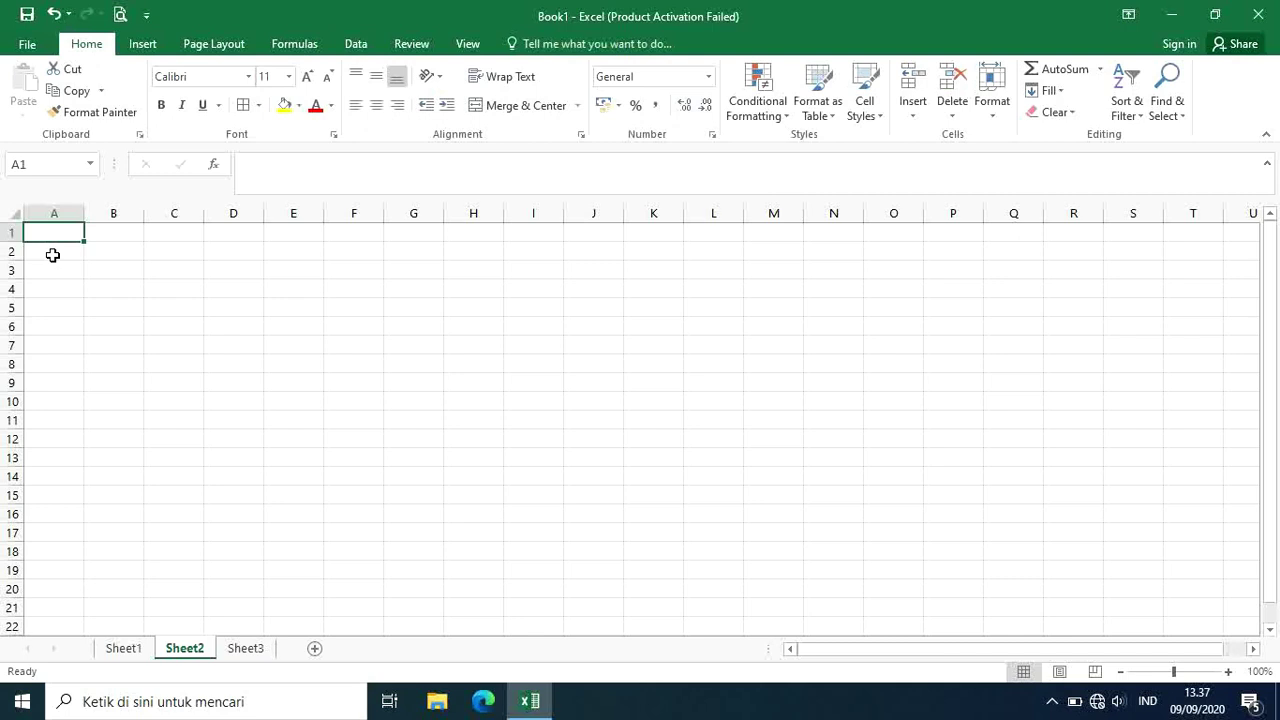
click(128, 307)
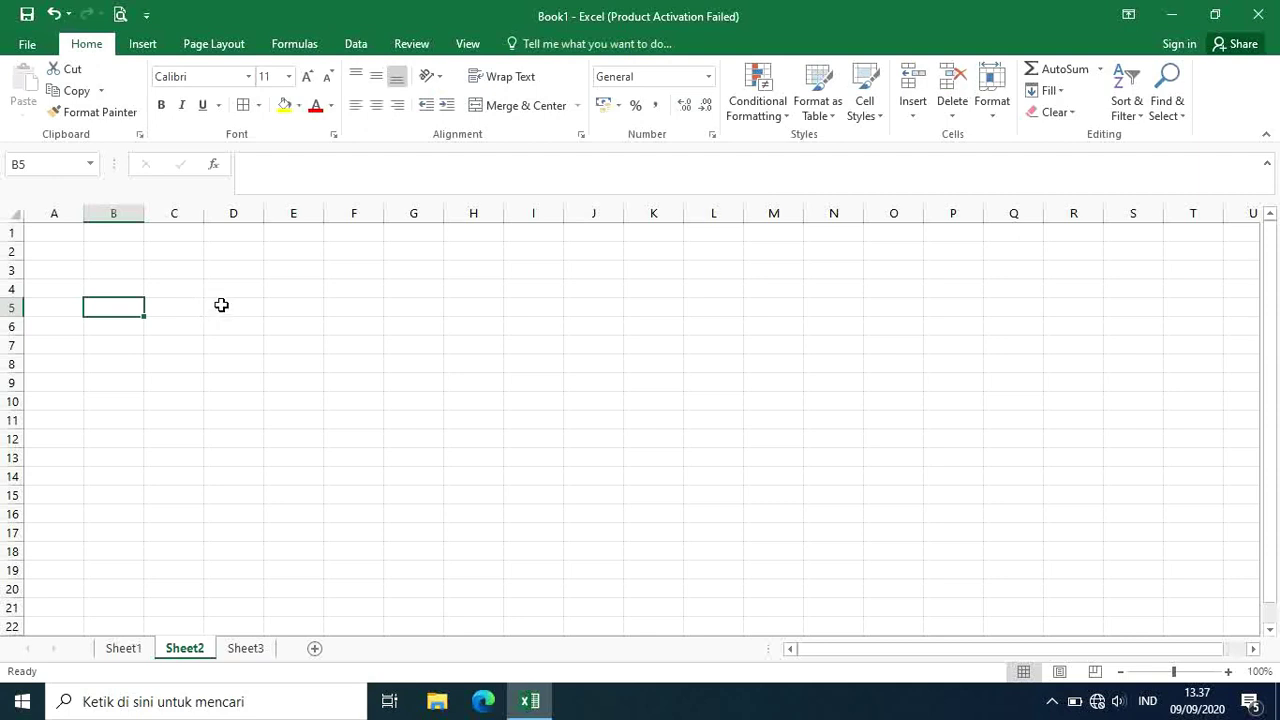
drag(223, 306, 694, 517)
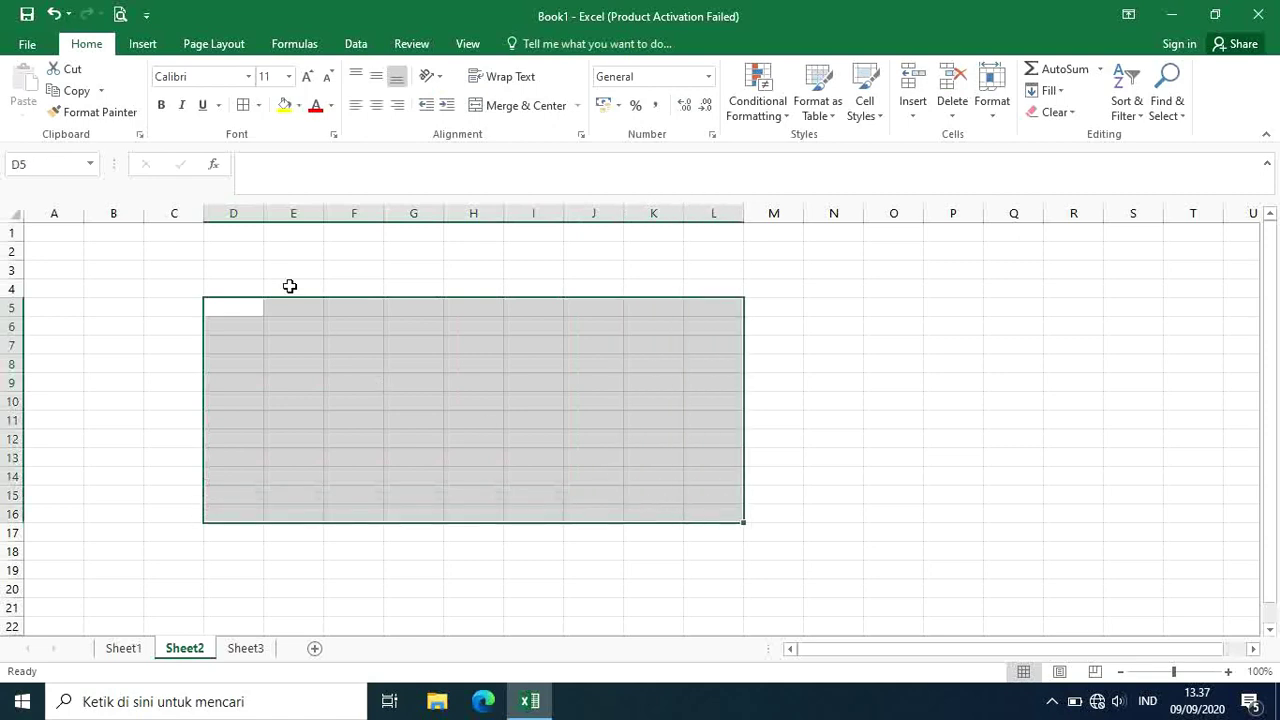
click(288, 284)
drag(298, 308, 760, 547)
click(214, 414)
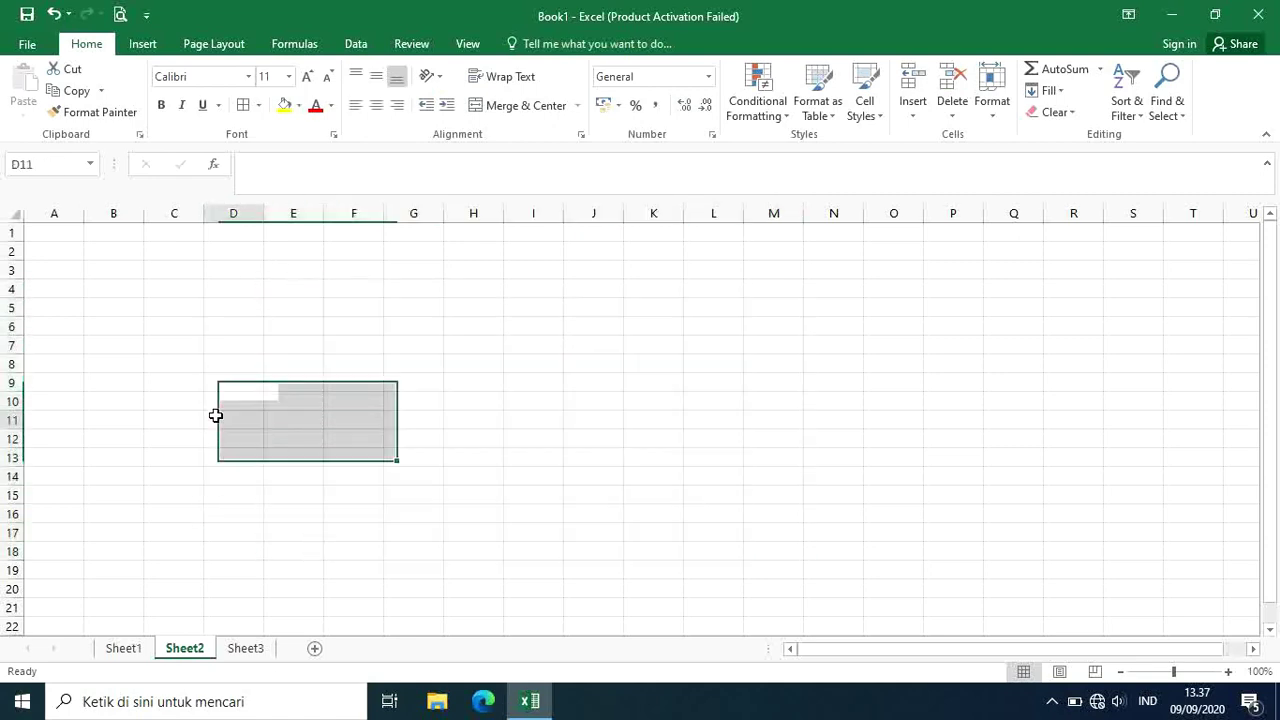
click(157, 326)
Move the number in B6 on Sheet1 to D8 and widen column D to almost three times its width.
click(124, 648)
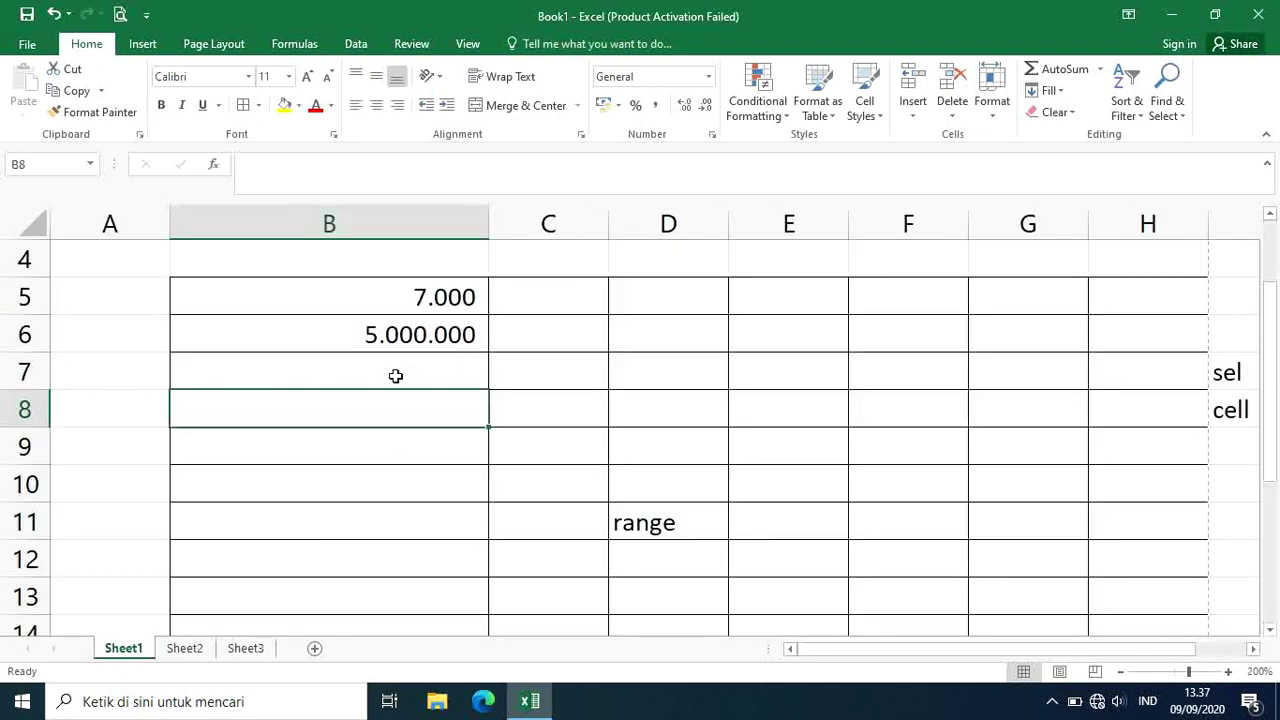
click(373, 331)
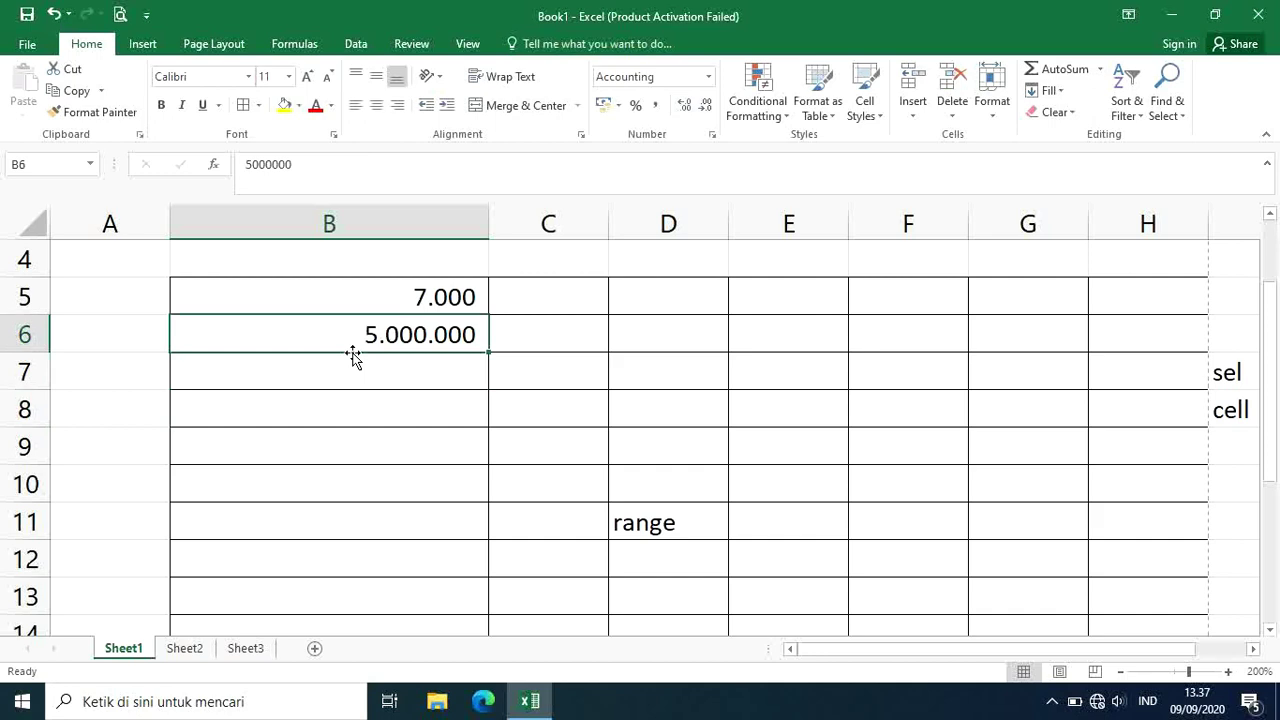
drag(353, 353, 688, 420)
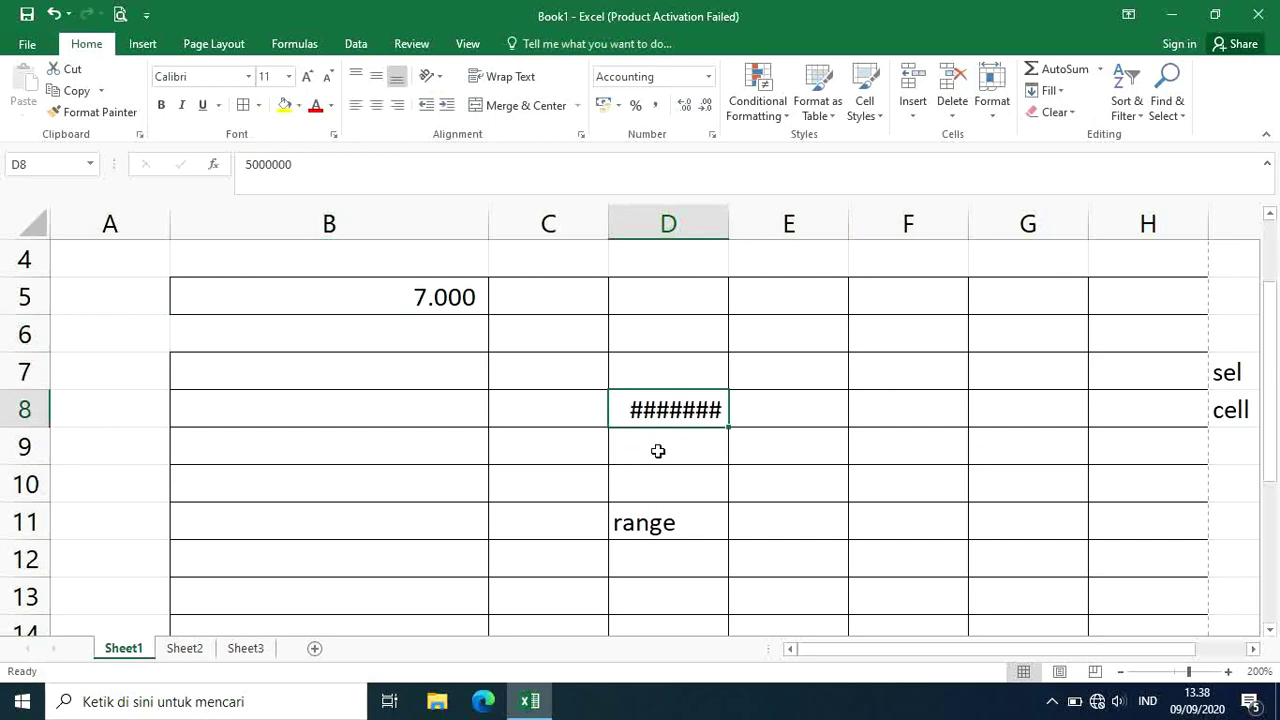
drag(730, 218, 951, 222)
click(771, 457)
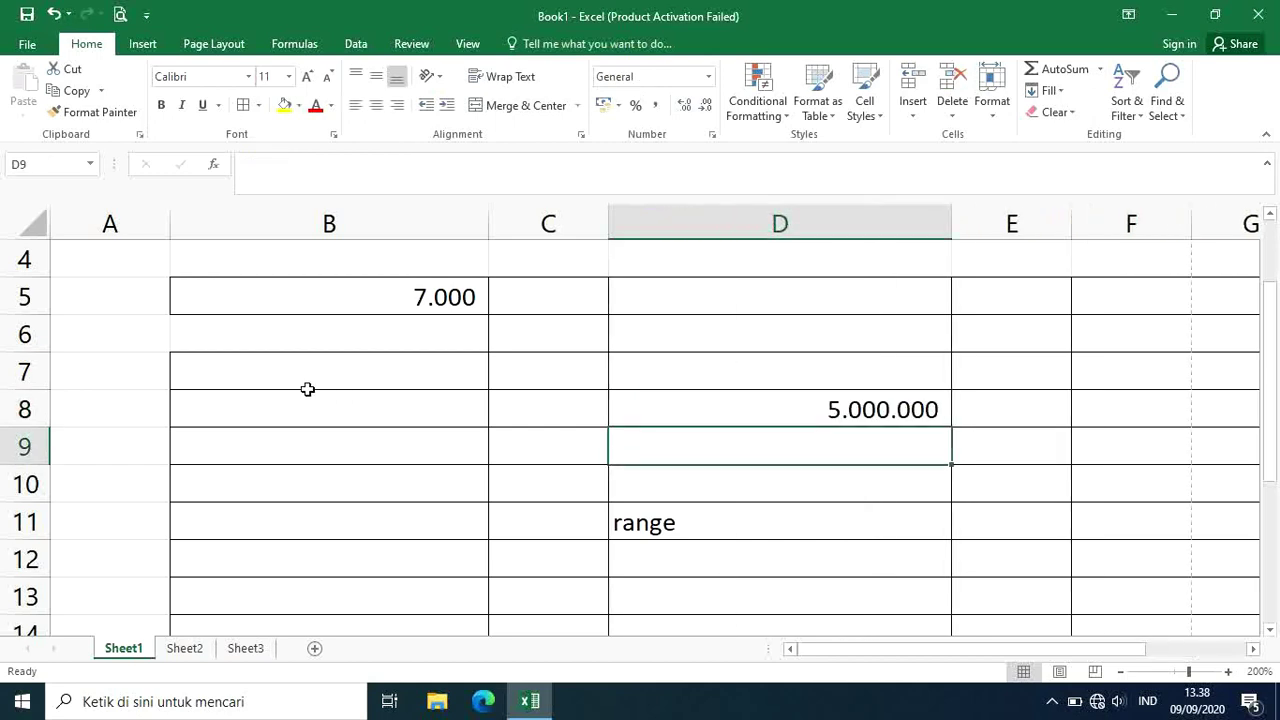
Enter 1 in A5 and 2 in A6.
click(297, 368)
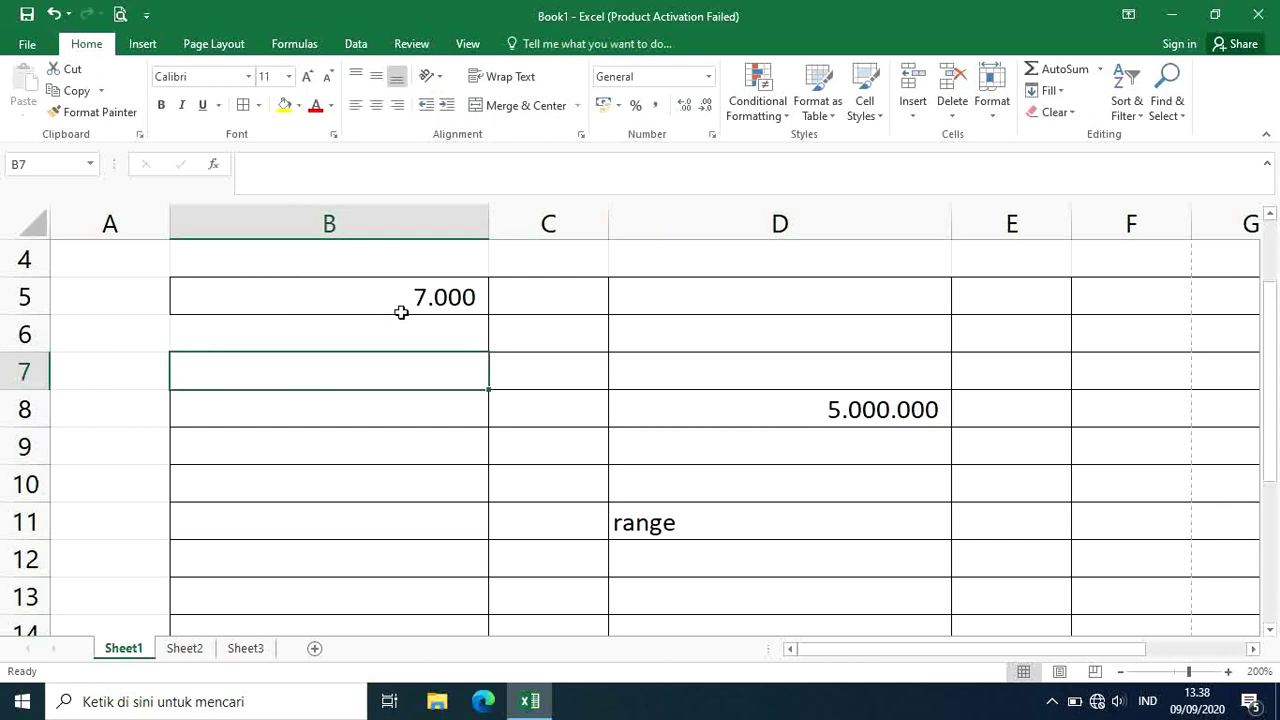
click(106, 296)
text(1)
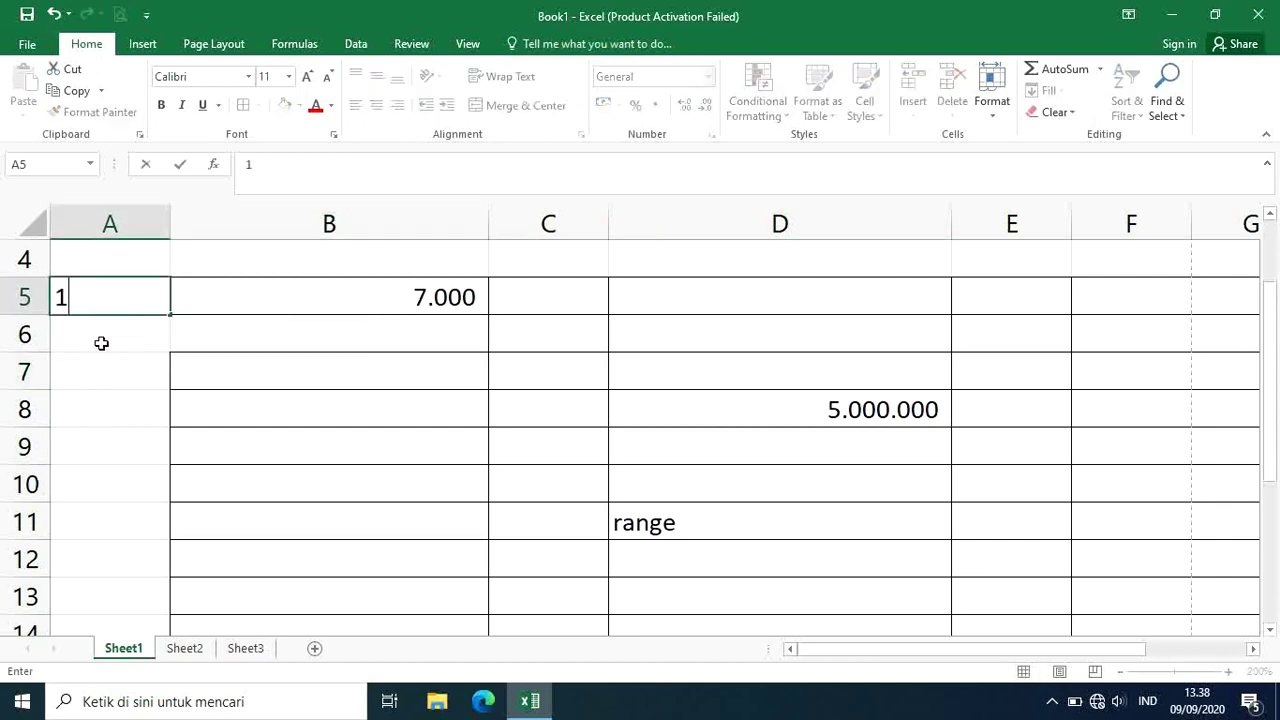
key(Return)
text(2)
key(Return)
Extend the number series from A5:A6 down to A11, reaching 7.
click(126, 296)
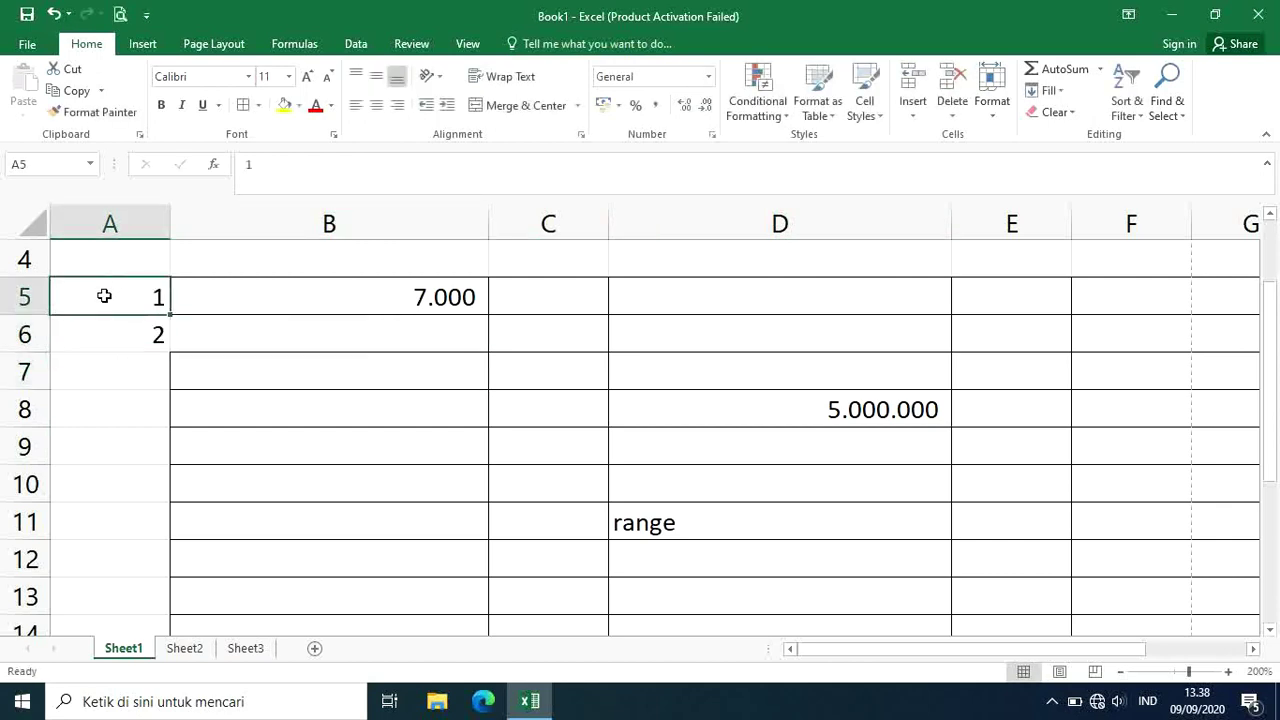
drag(103, 291, 175, 531)
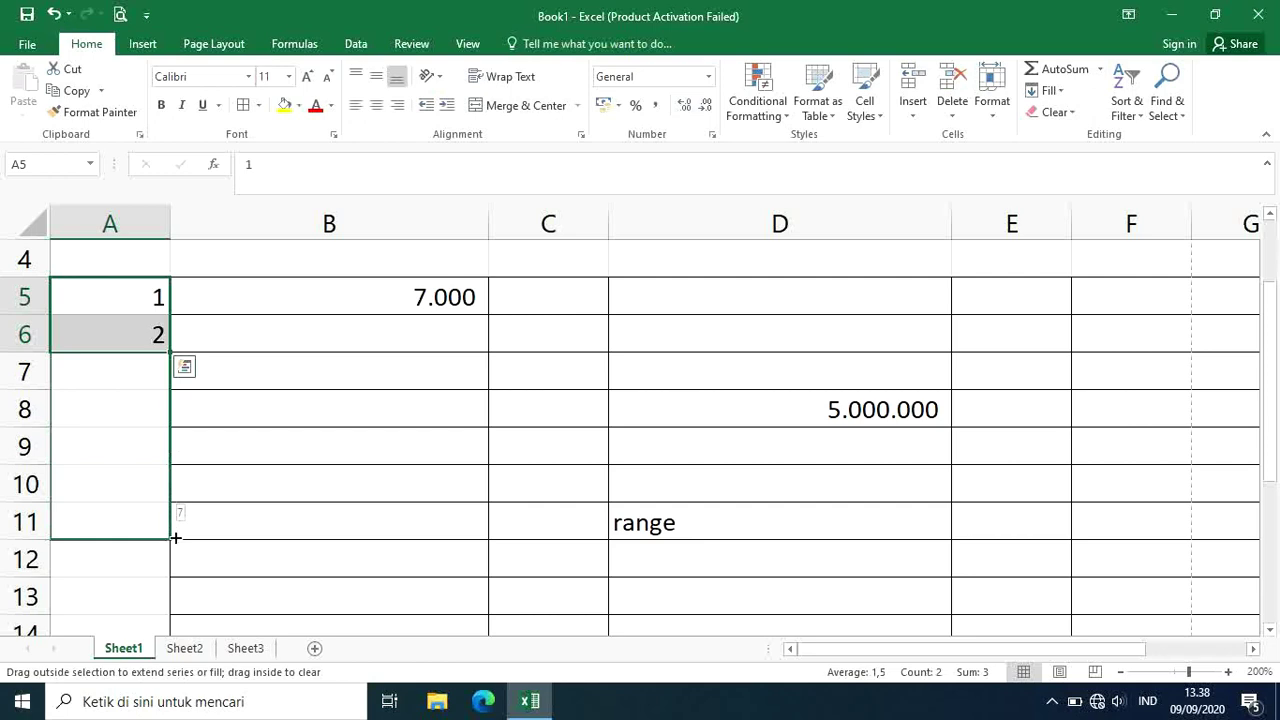
drag(299, 555, 471, 554)
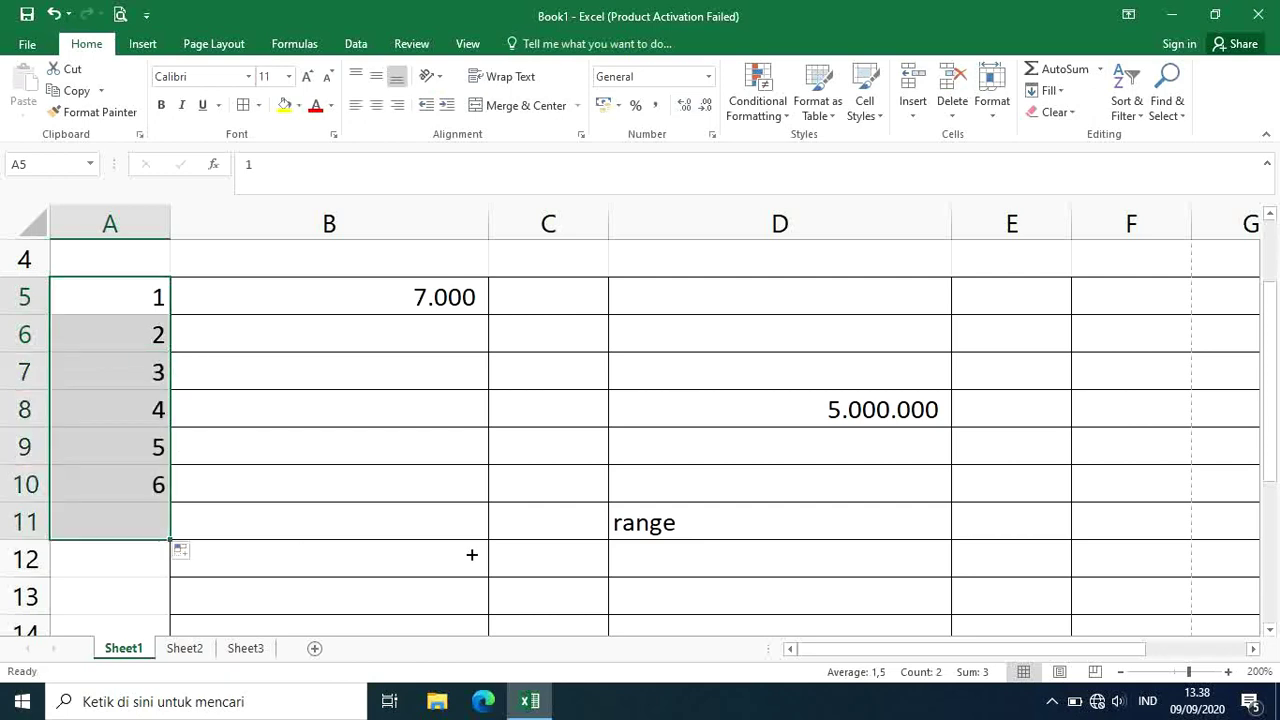
click(363, 470)
click(228, 362)
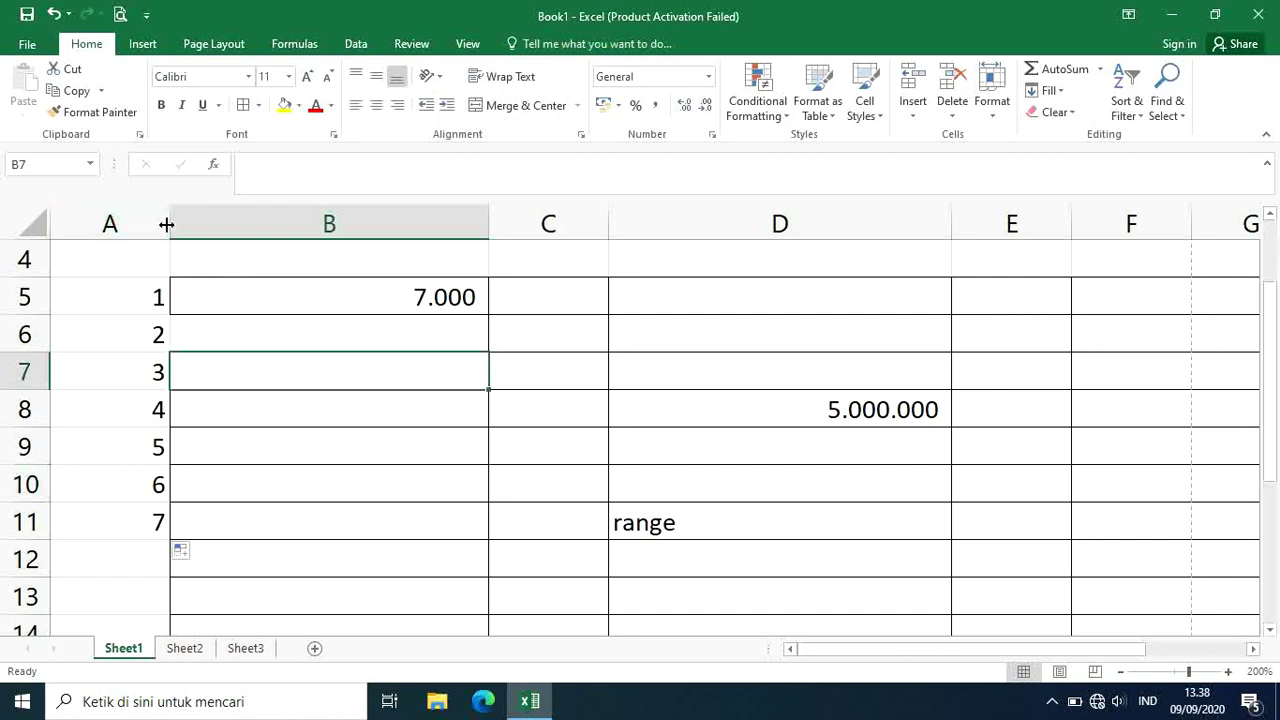
Widen columns A and B slightly and increase the height of row 4.
drag(166, 224, 214, 240)
drag(531, 226, 562, 226)
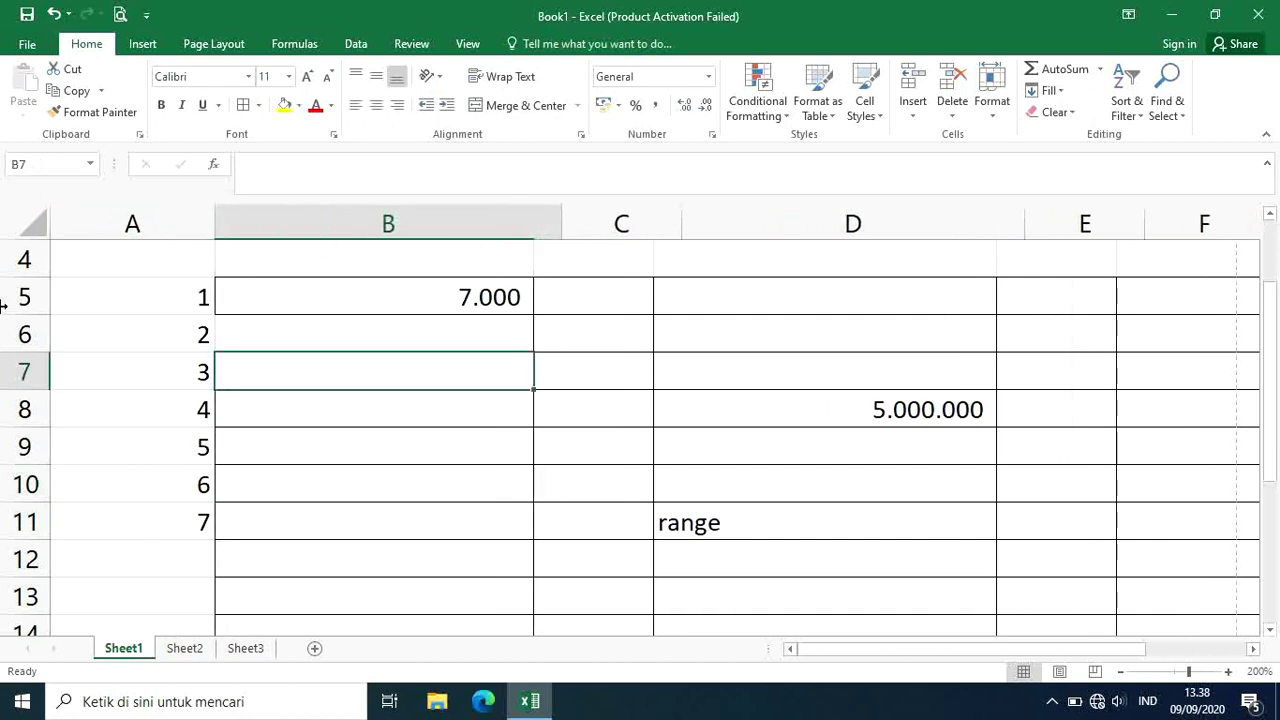
drag(27, 278, 31, 309)
Narrow columns A through D to one equal width and make rows 4 through 8 equally taller, about twice the default height.
click(178, 226)
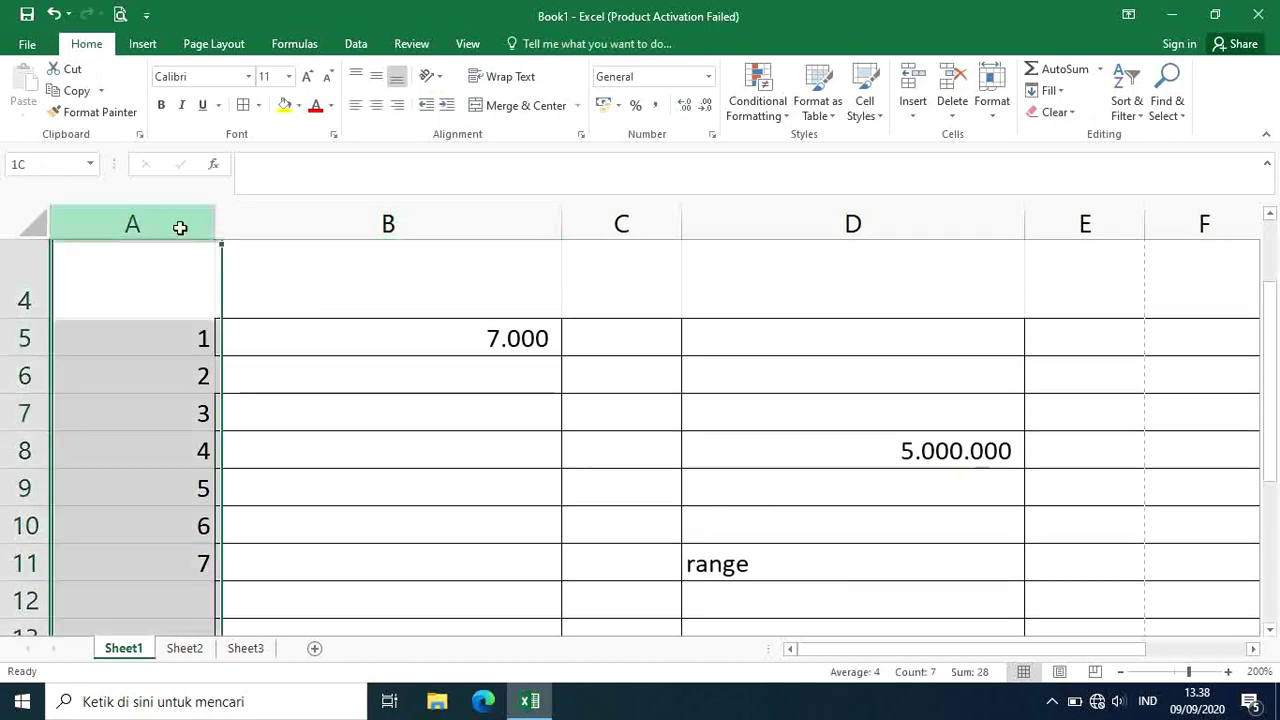
drag(180, 228, 897, 218)
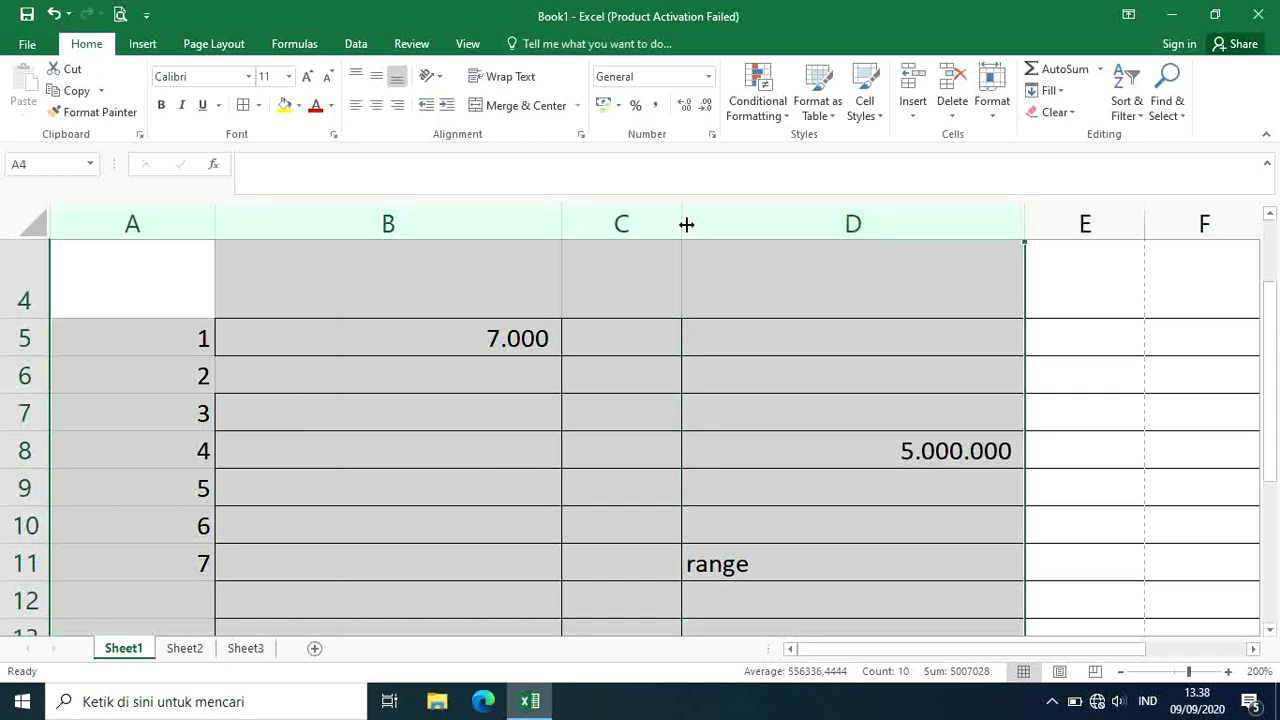
drag(686, 224, 636, 277)
drag(22, 282, 26, 455)
drag(26, 358, 397, 426)
click(378, 400)
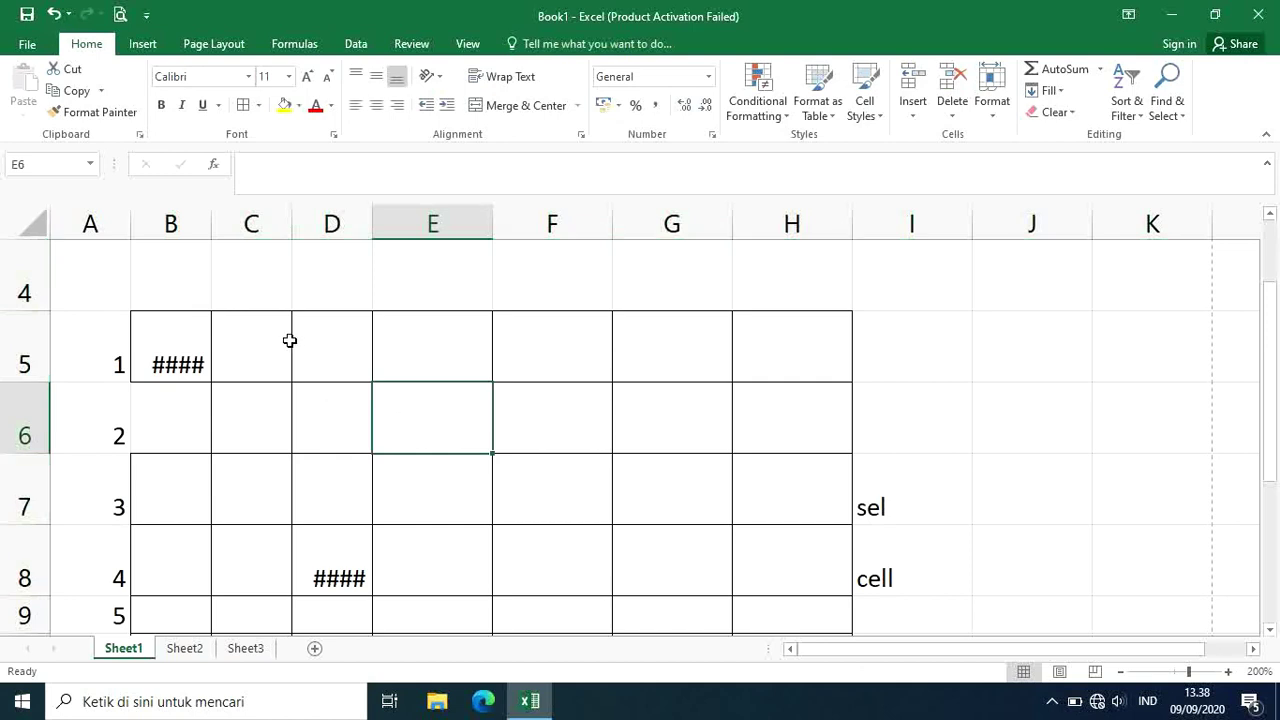
Demonstrate selecting entire columns from C to G and entire rows from 5 to 7.
click(255, 224)
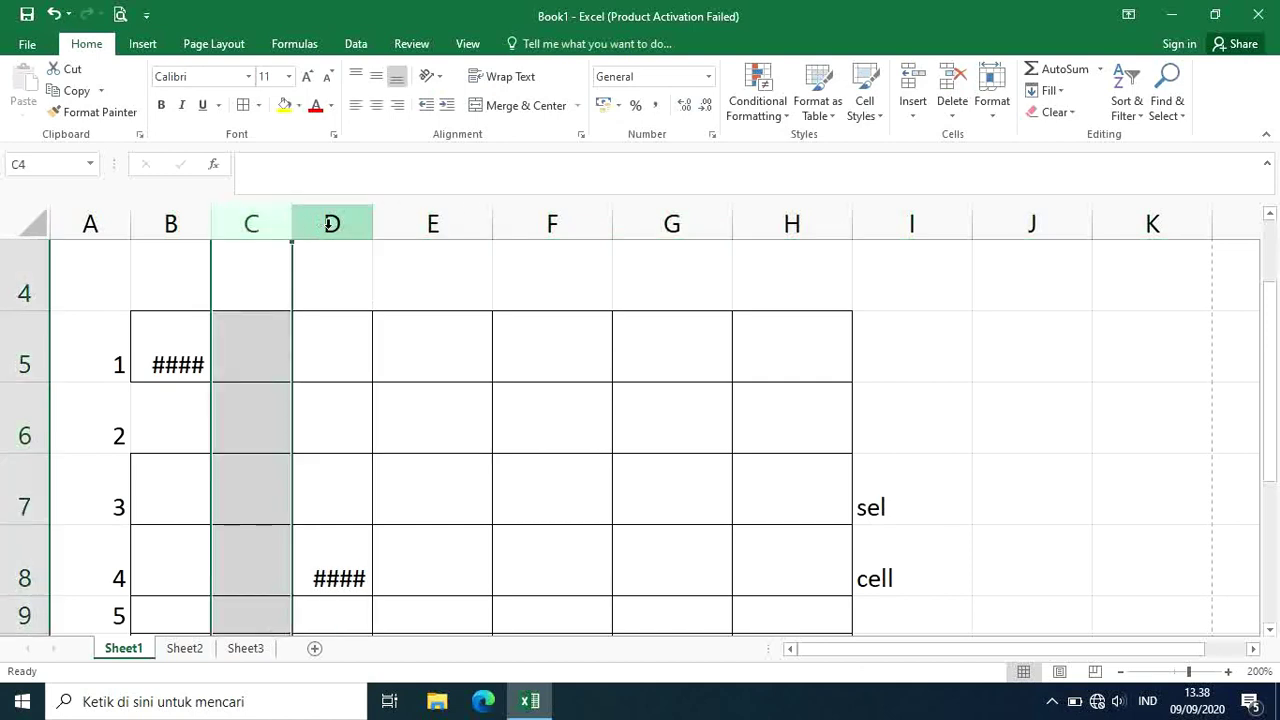
drag(332, 224, 672, 224)
click(23, 360)
drag(23, 360, 20, 480)
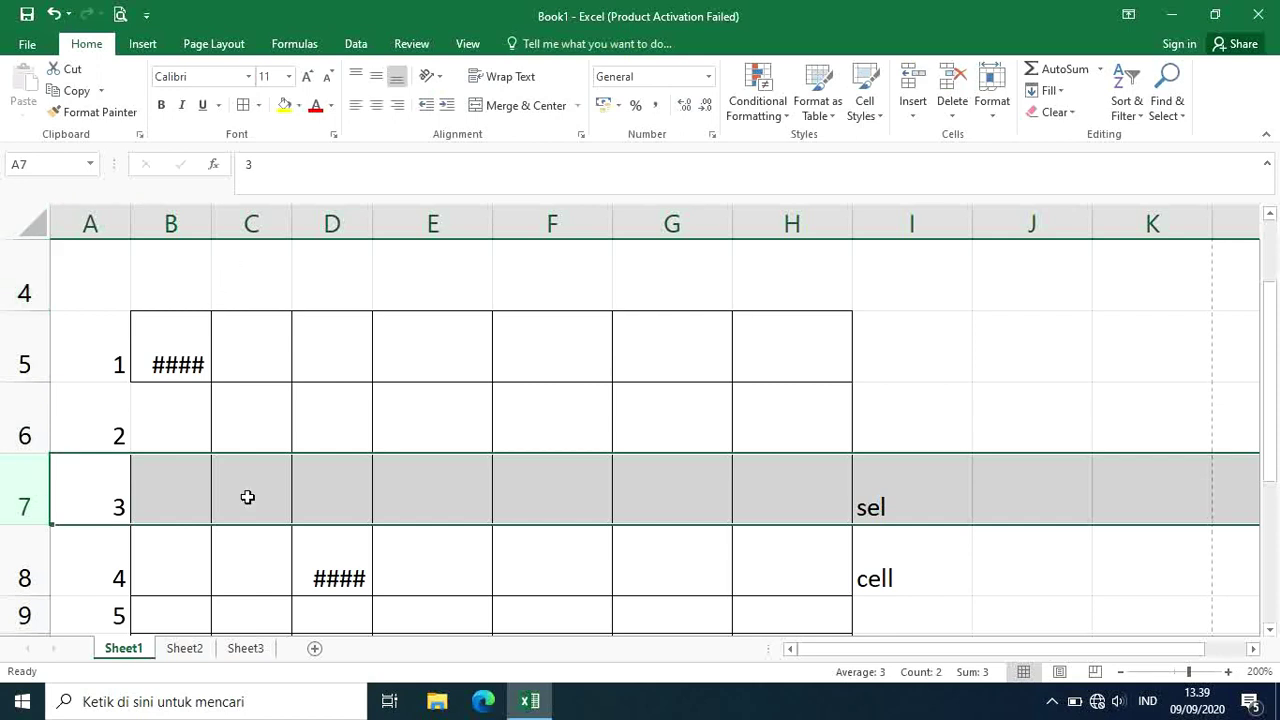
Enter the heading "no absen" in A1 of Sheet2.
click(184, 648)
click(63, 266)
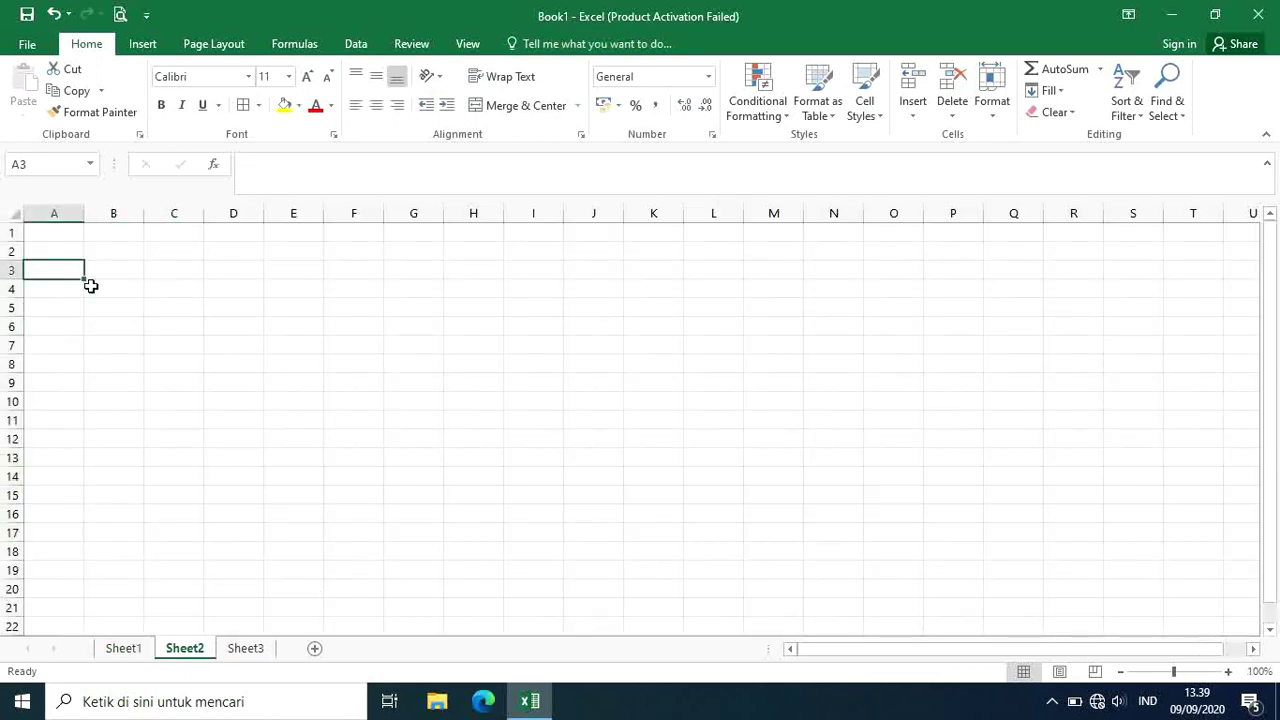
click(51, 233)
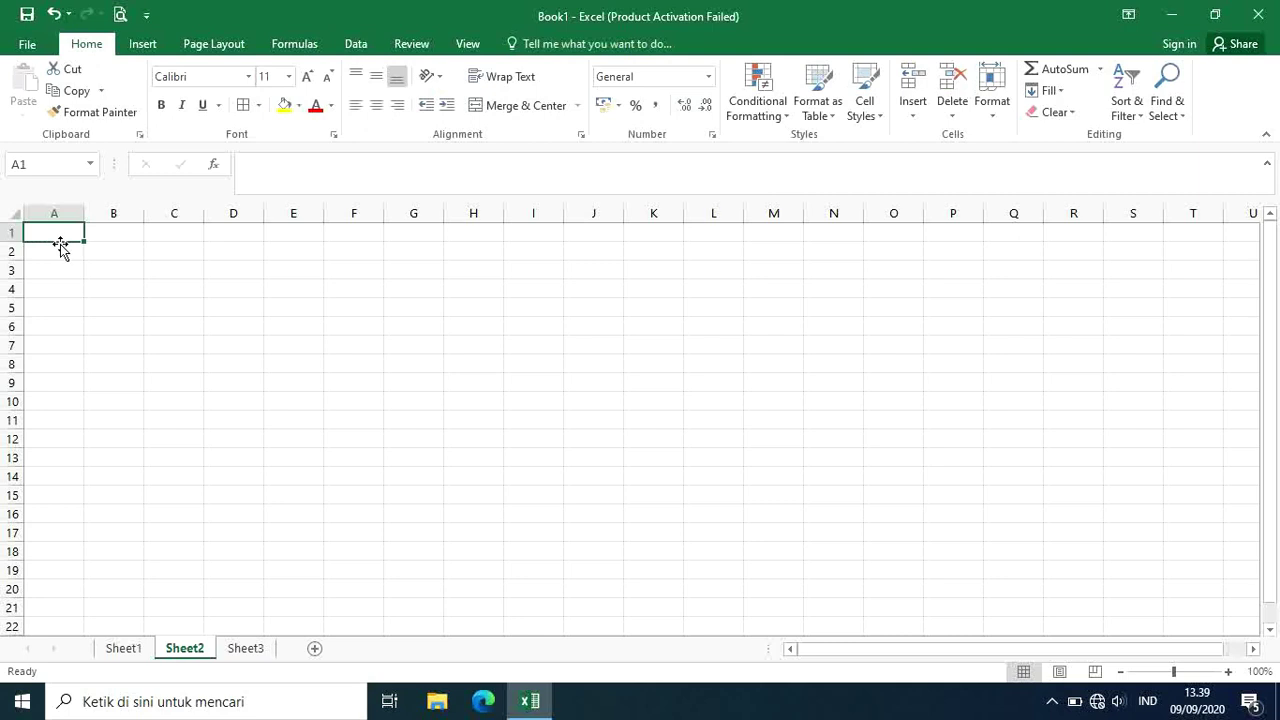
text(n)
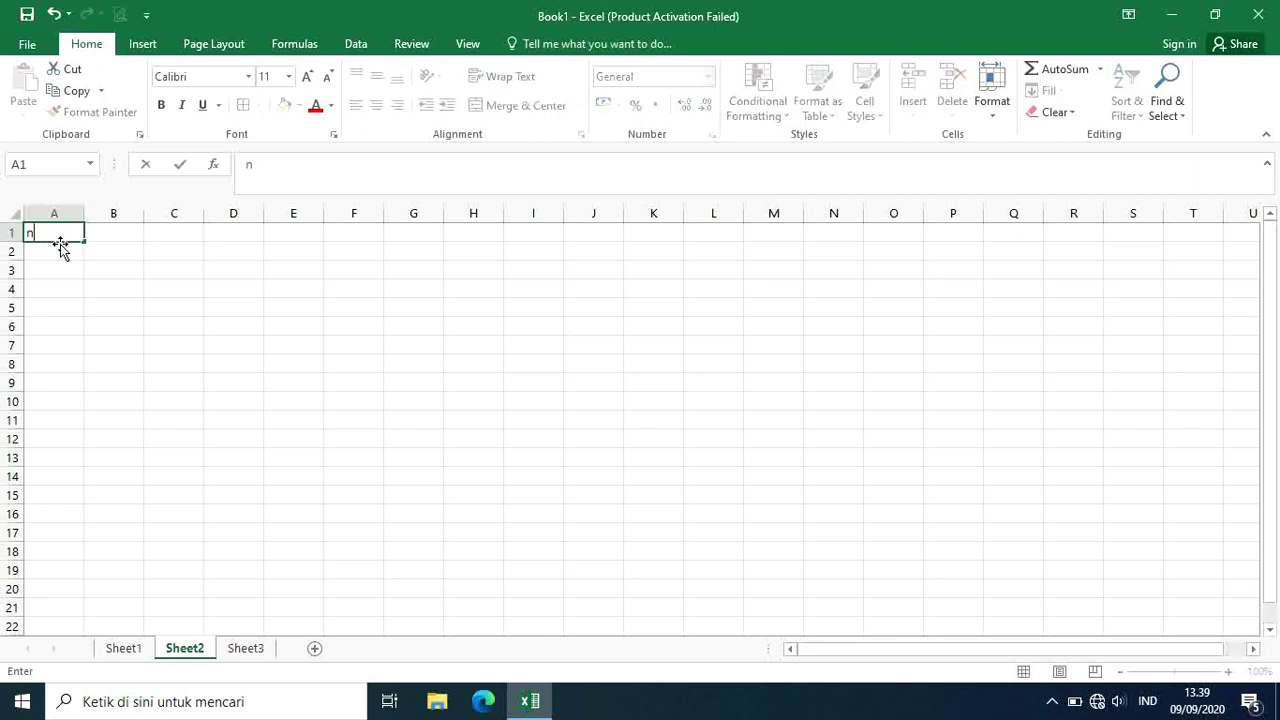
text(o absen)
key(Return)
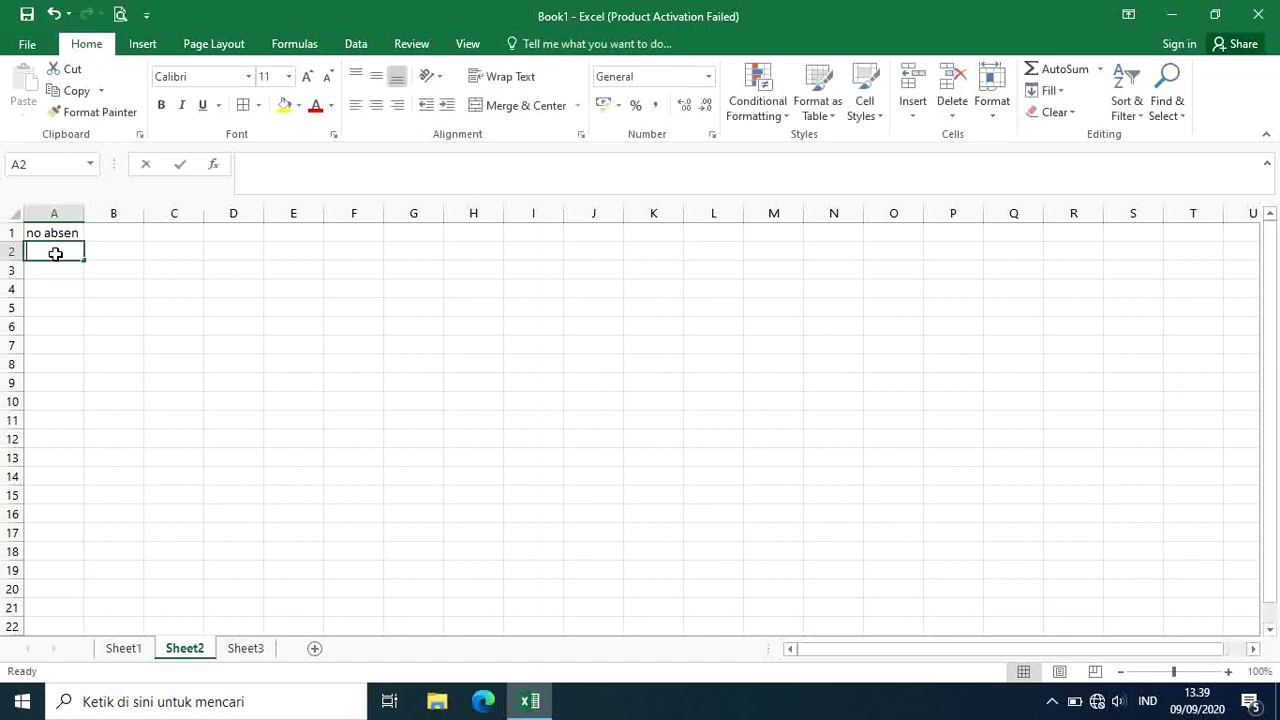
Enter 1 in A2 and 2 in A3 under the "no absen" heading.
text(1)
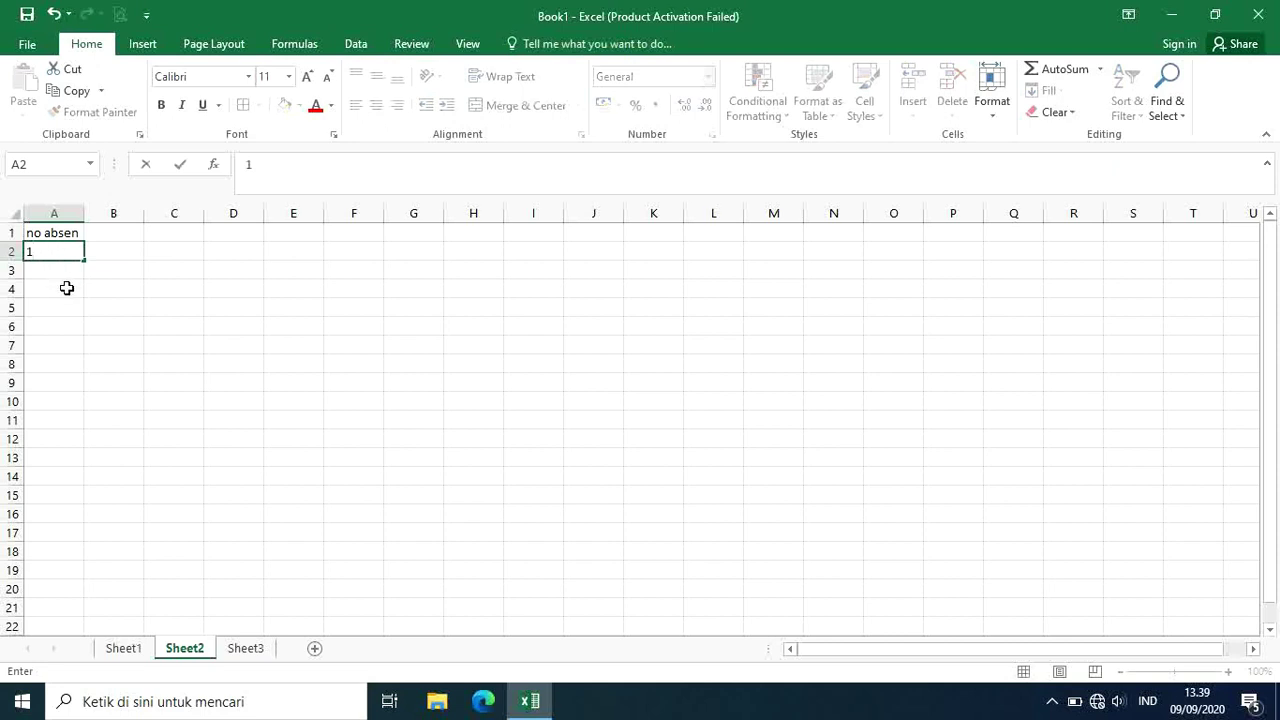
click(66, 288)
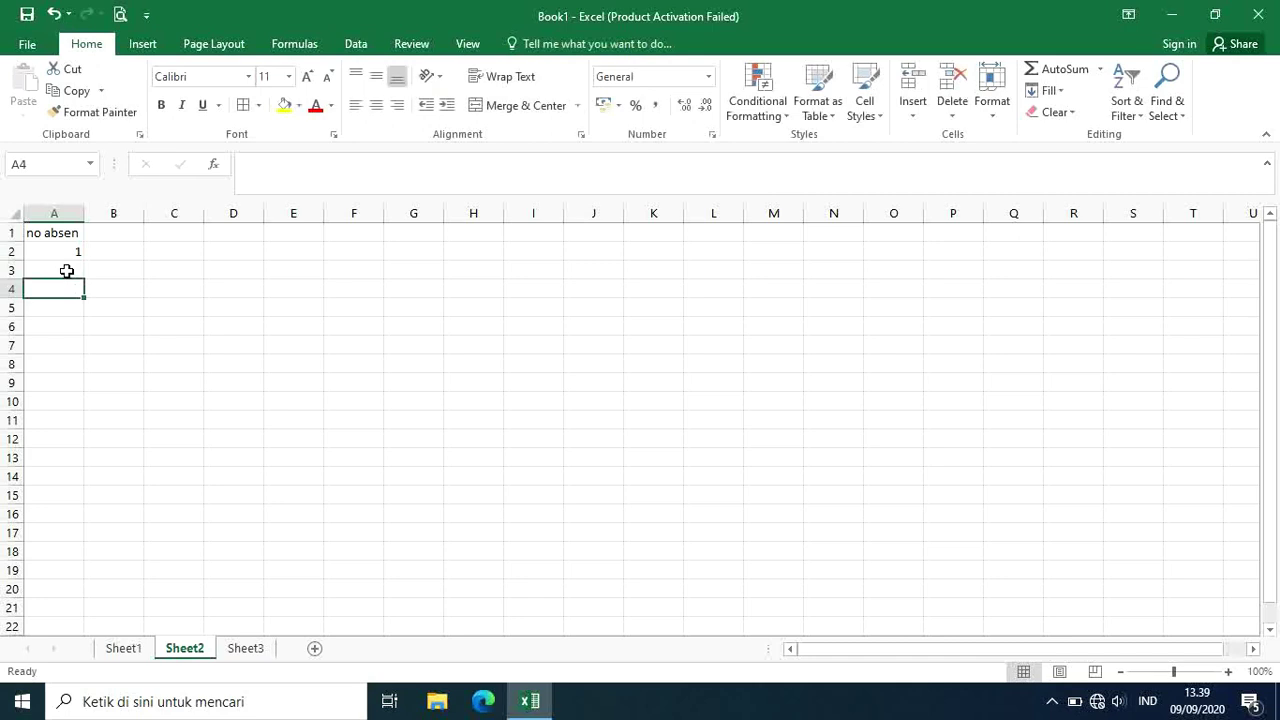
click(66, 270)
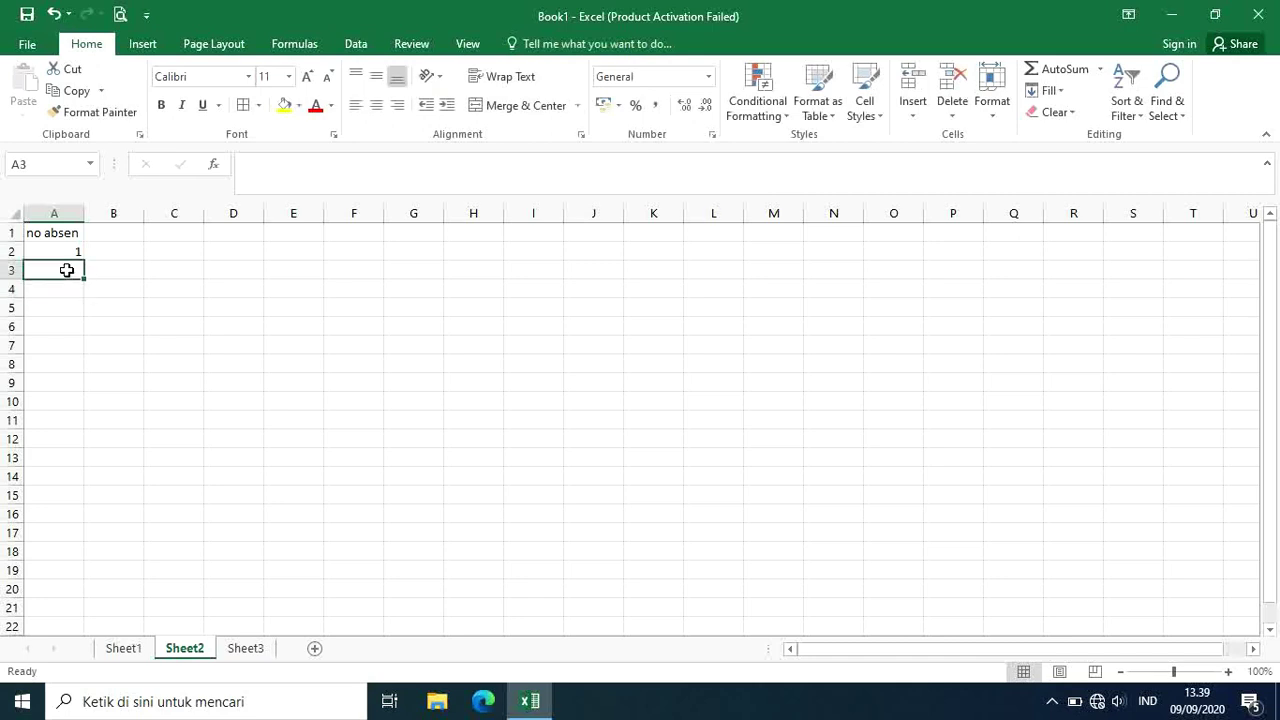
text(2)
click(123, 414)
Extend the series from A2:A3 down to A31 so the numbering reaches 30.
drag(61, 251, 78, 484)
scroll(166, 500, up, 4)
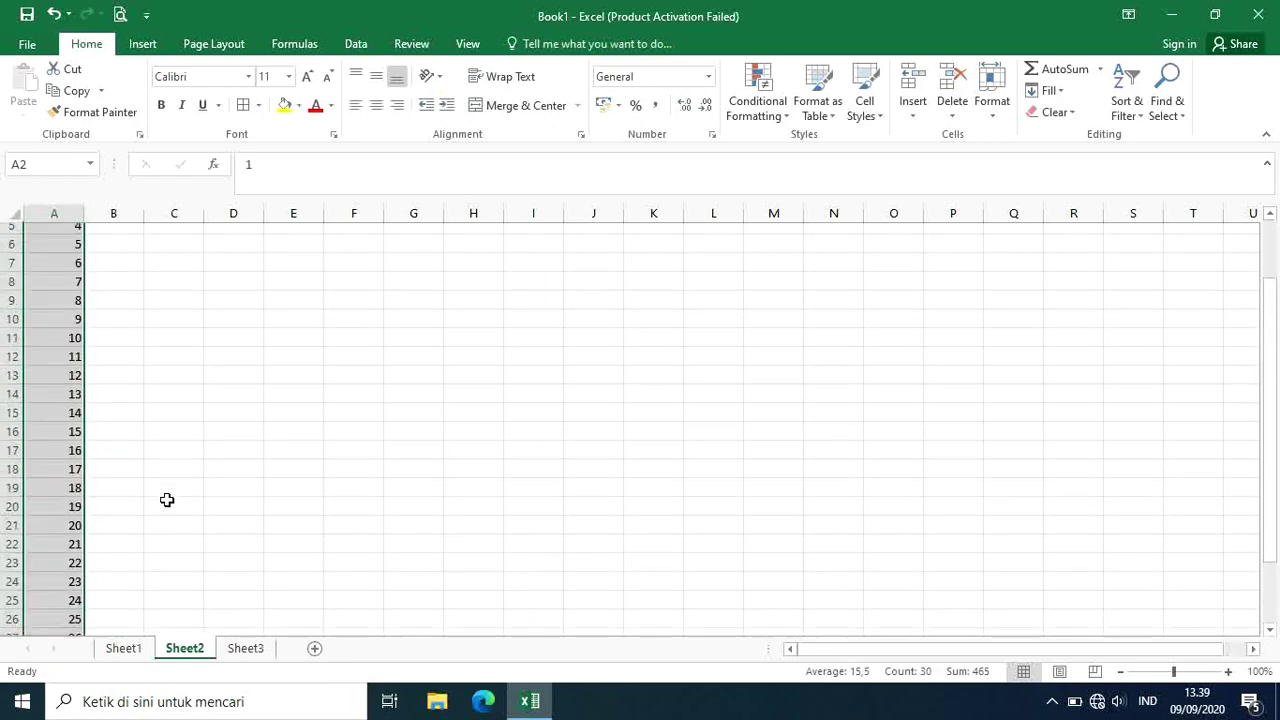
scroll(166, 500, up, 2)
Enter 2 in B2 and 4 in B3 as the start of an even-number series.
click(114, 253)
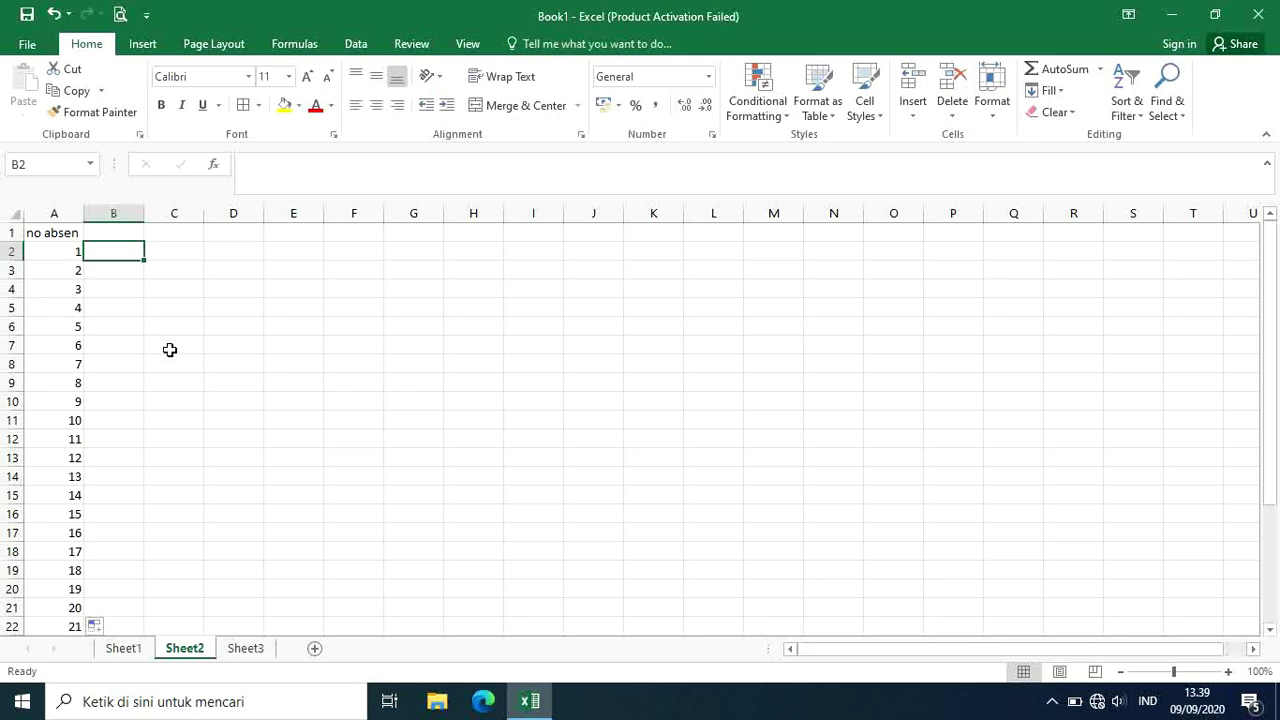
text(2)
click(106, 268)
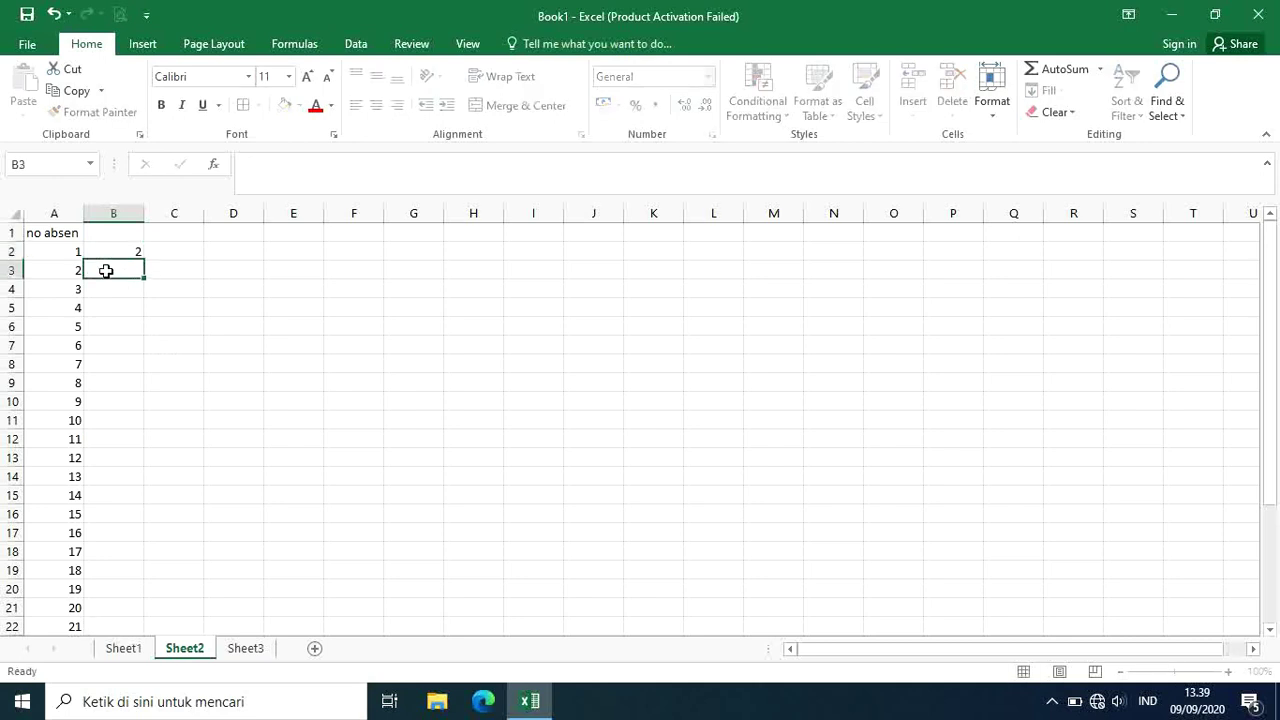
text(4)
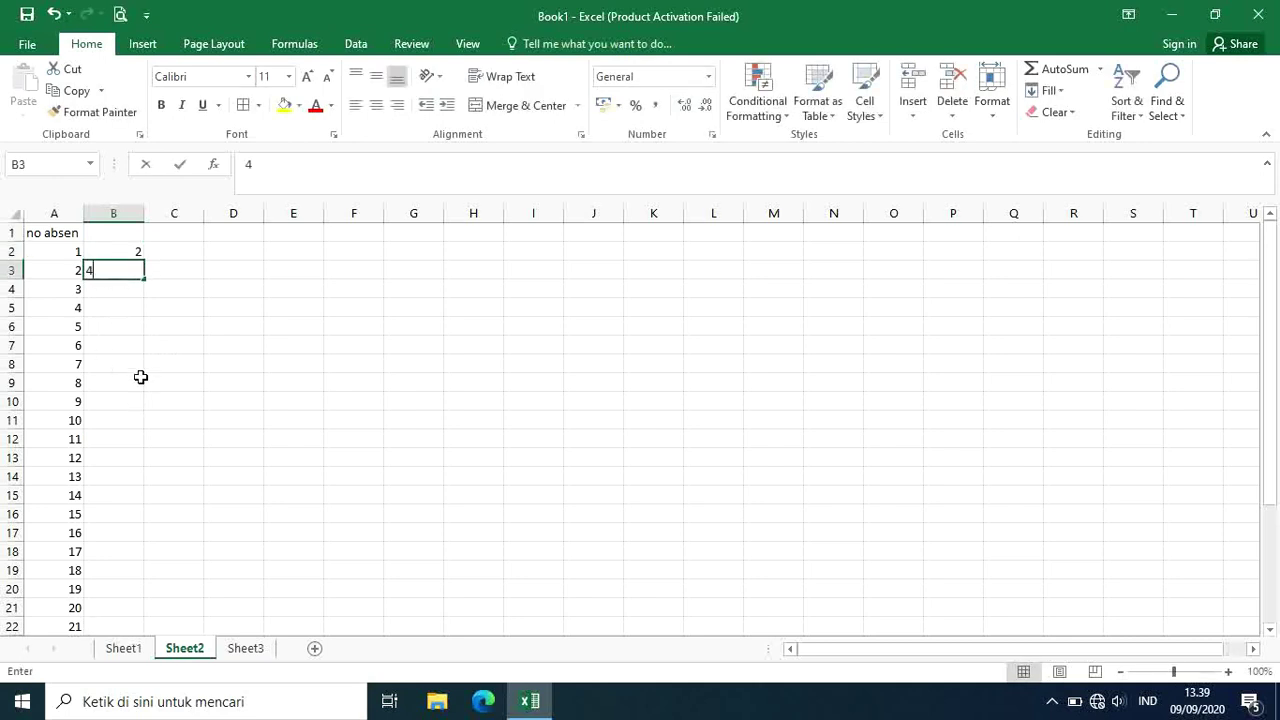
click(137, 362)
Fill the even-number series from B2:B3 down to B31, alongside the numbering in column A, and select C2.
drag(118, 256, 120, 271)
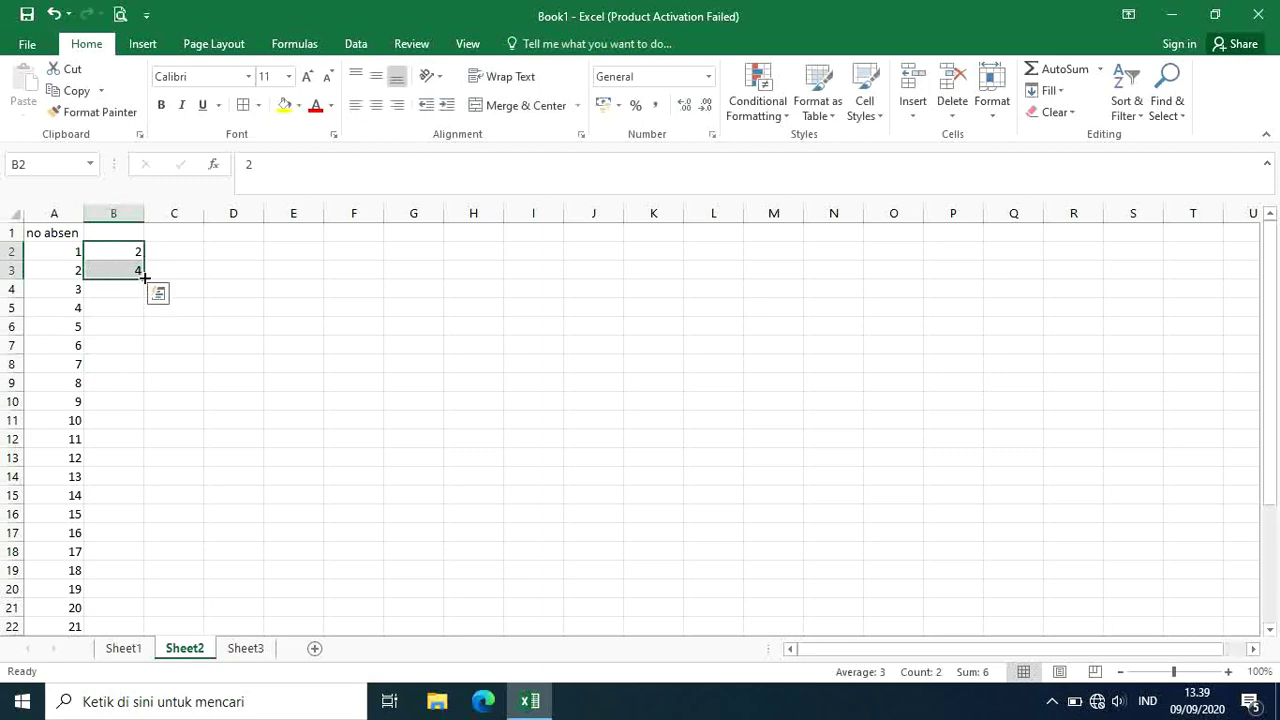
double_click(145, 277)
scroll(258, 360, down, 7)
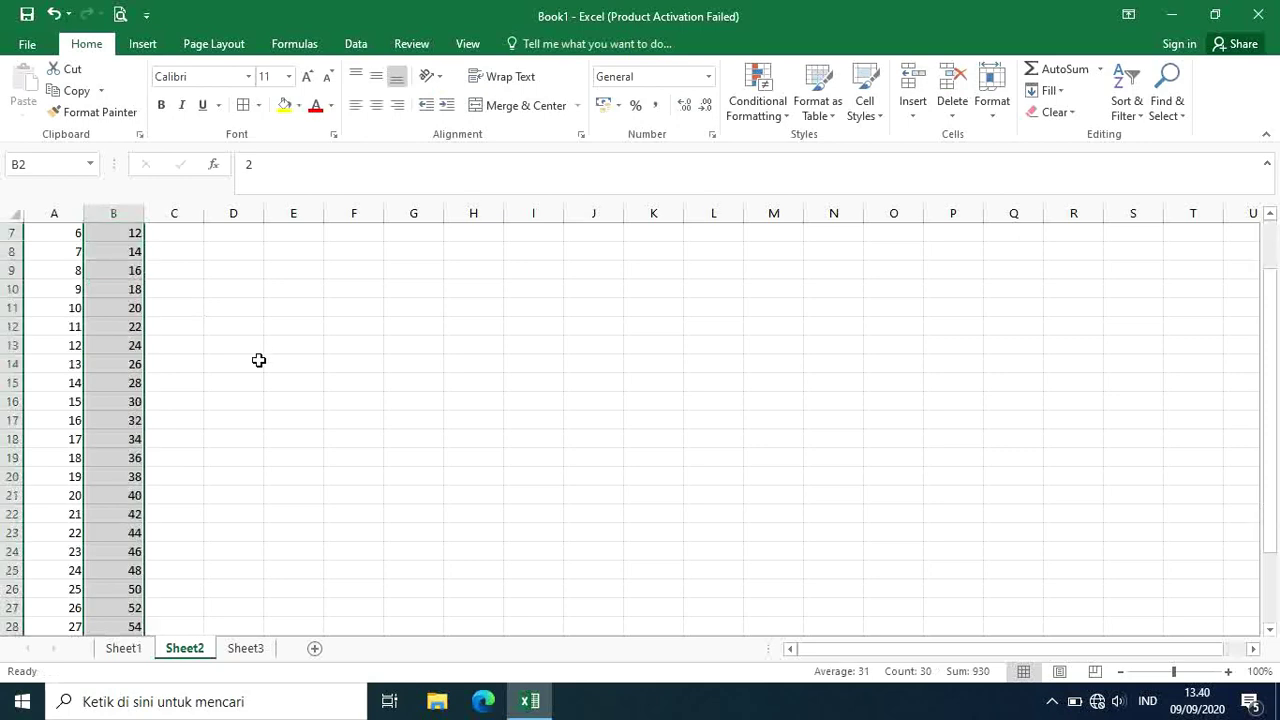
scroll(258, 360, up, 7)
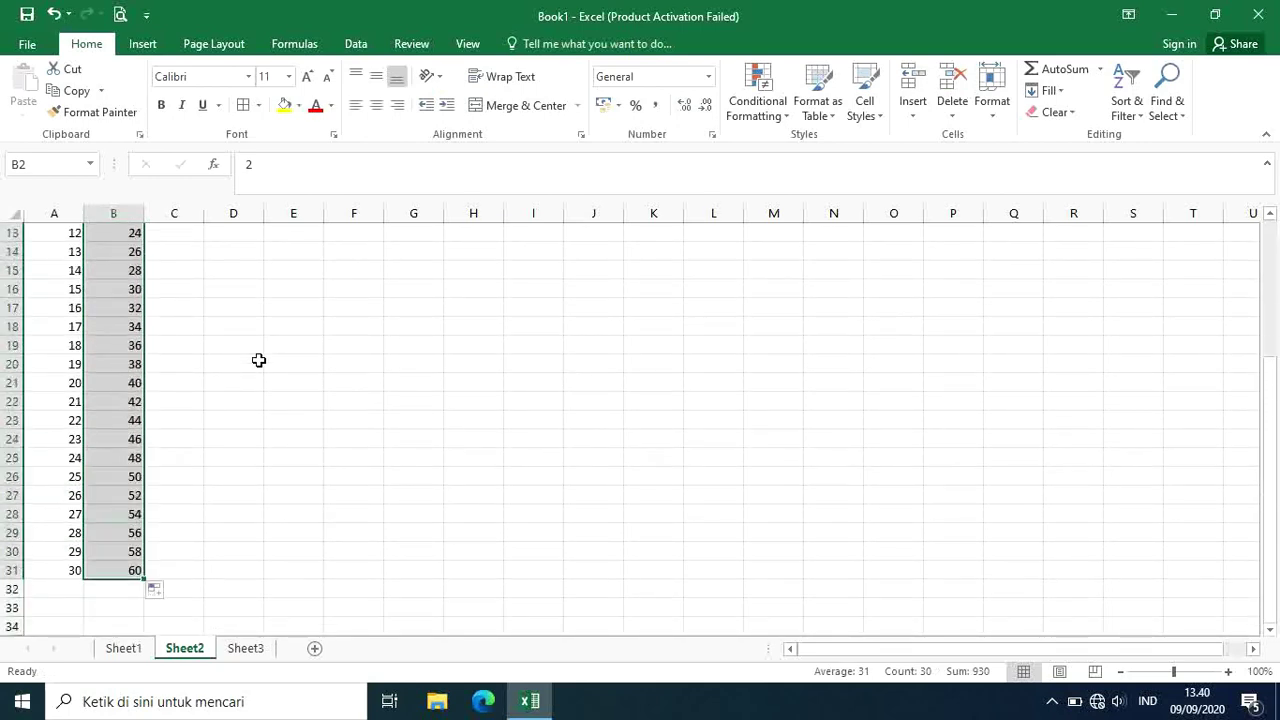
click(170, 255)
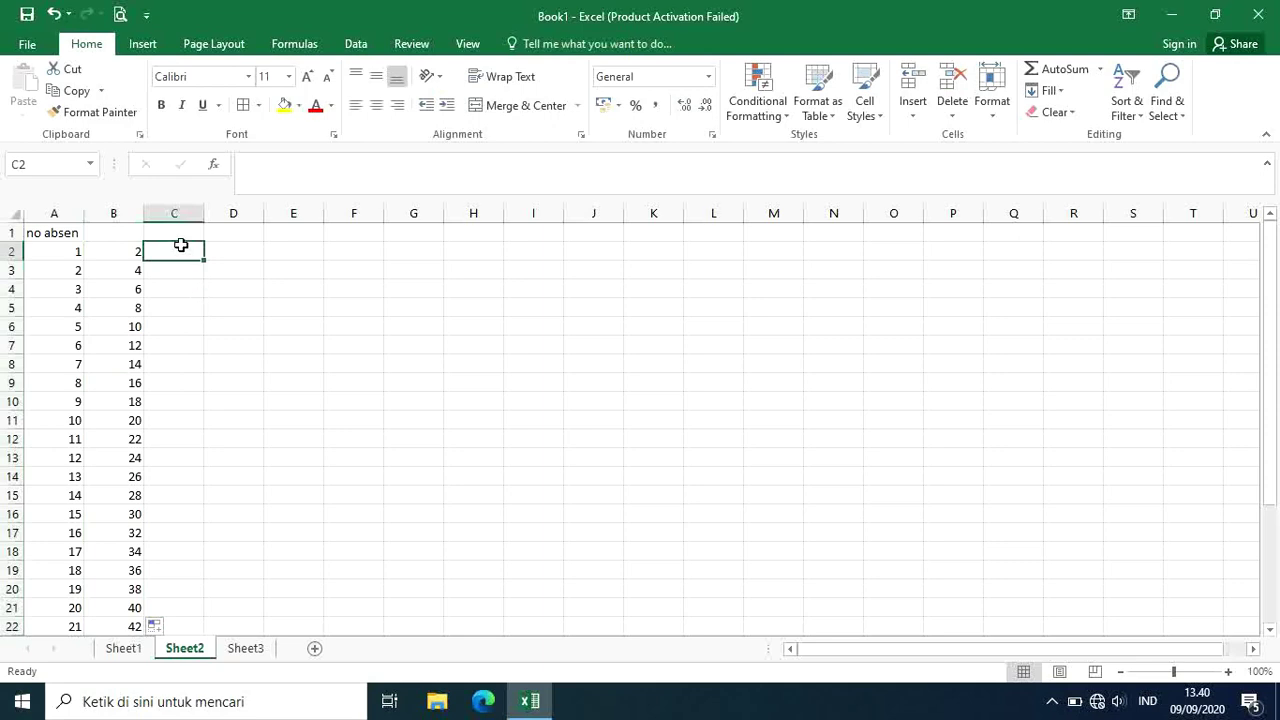
Enter 1 in C2 and copy it down column C to row 31.
text(1)
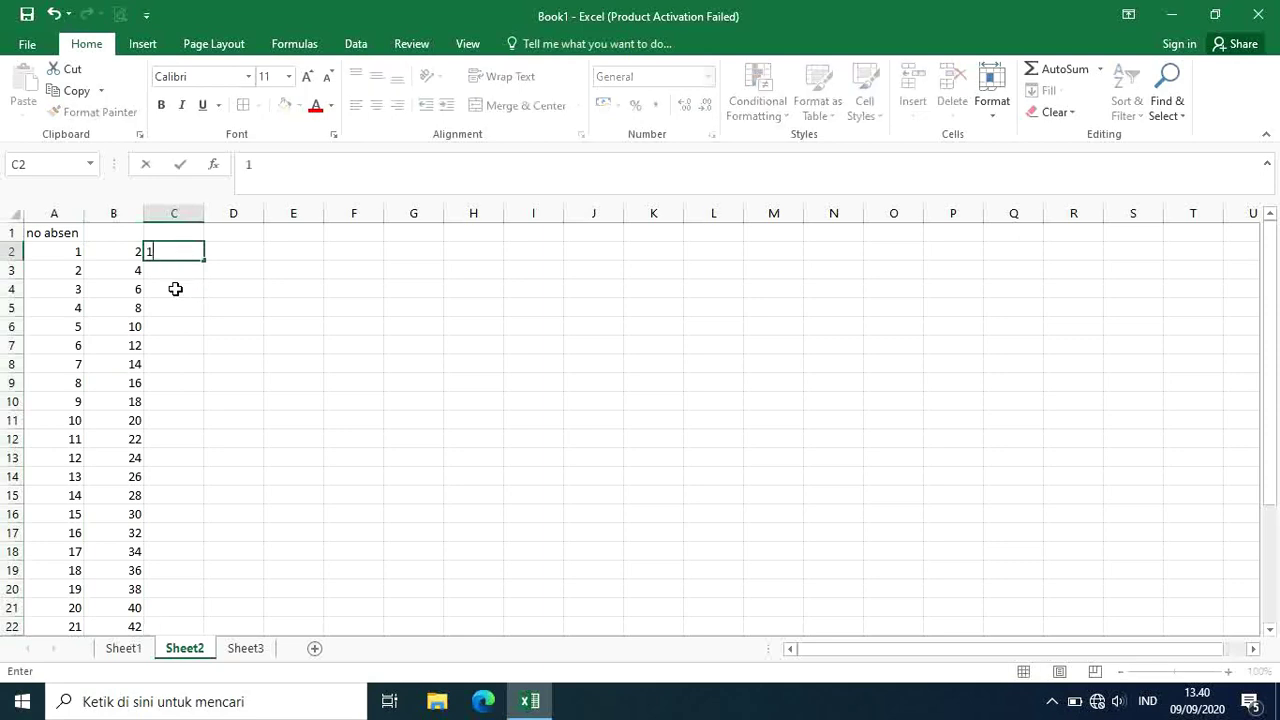
click(174, 289)
click(190, 251)
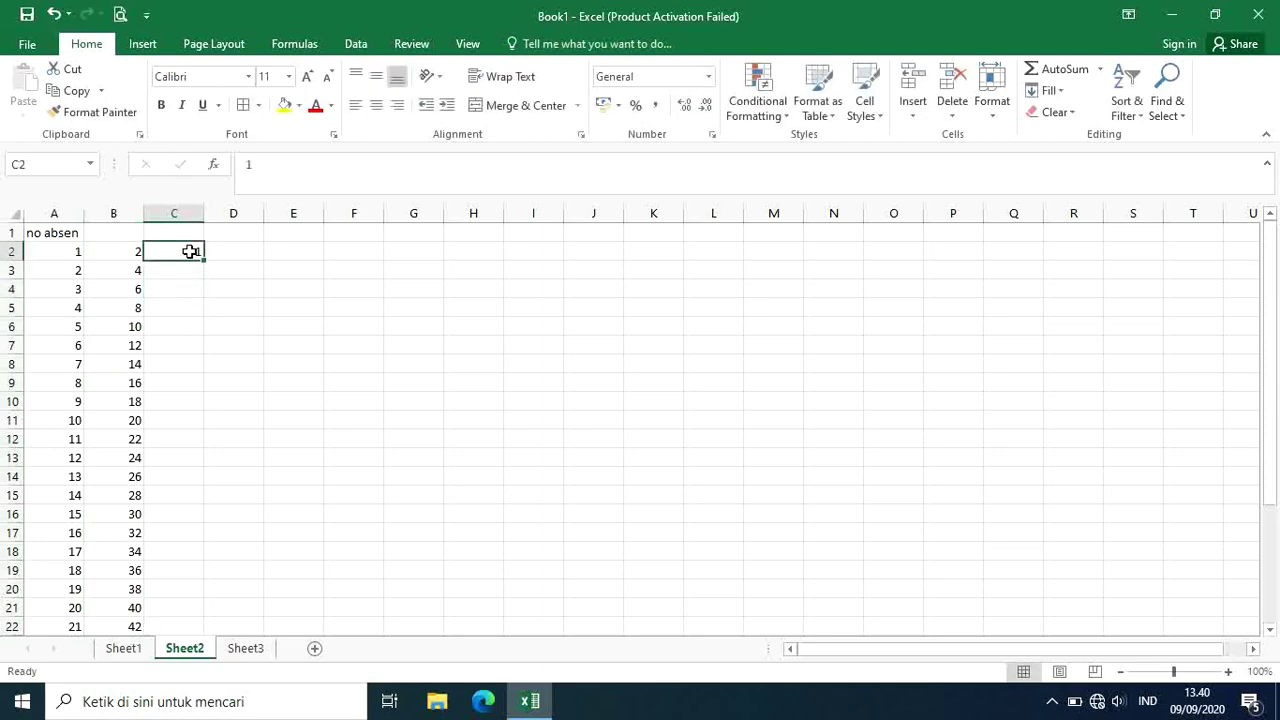
drag(205, 262, 190, 610)
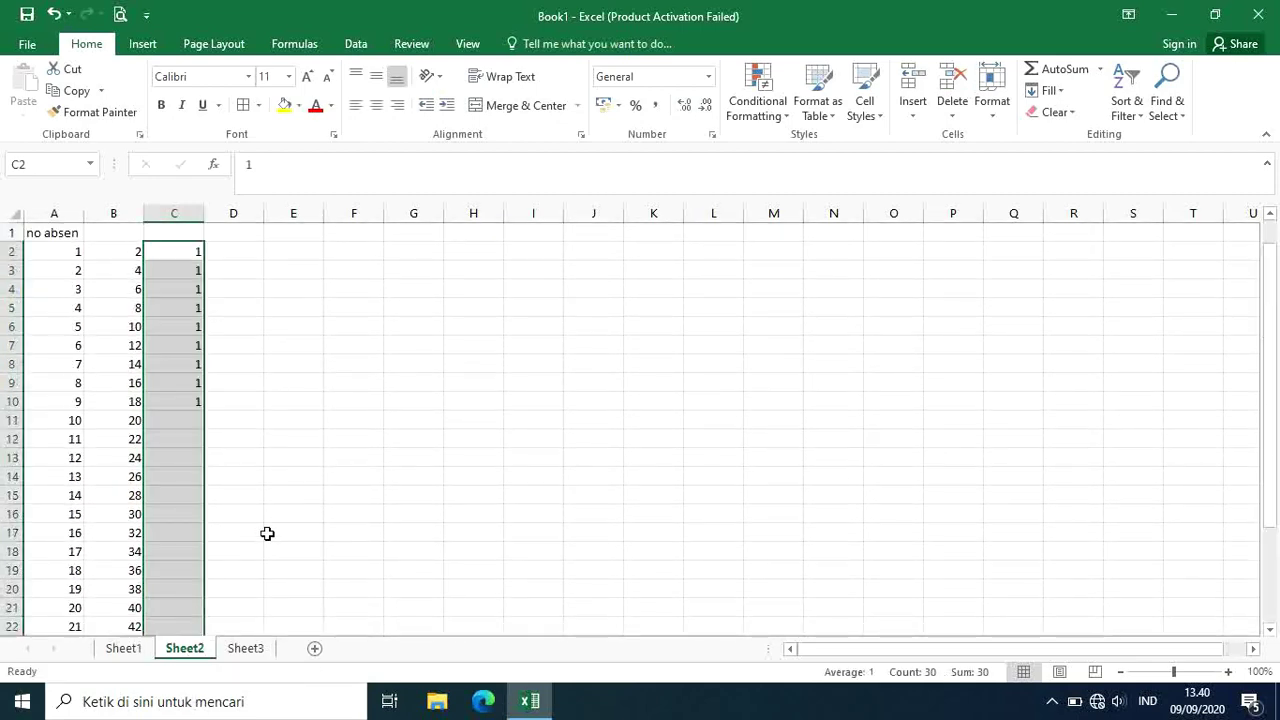
Select D2:D31 and fill the whole range with the value 1 in a single entry.
drag(232, 251, 229, 614)
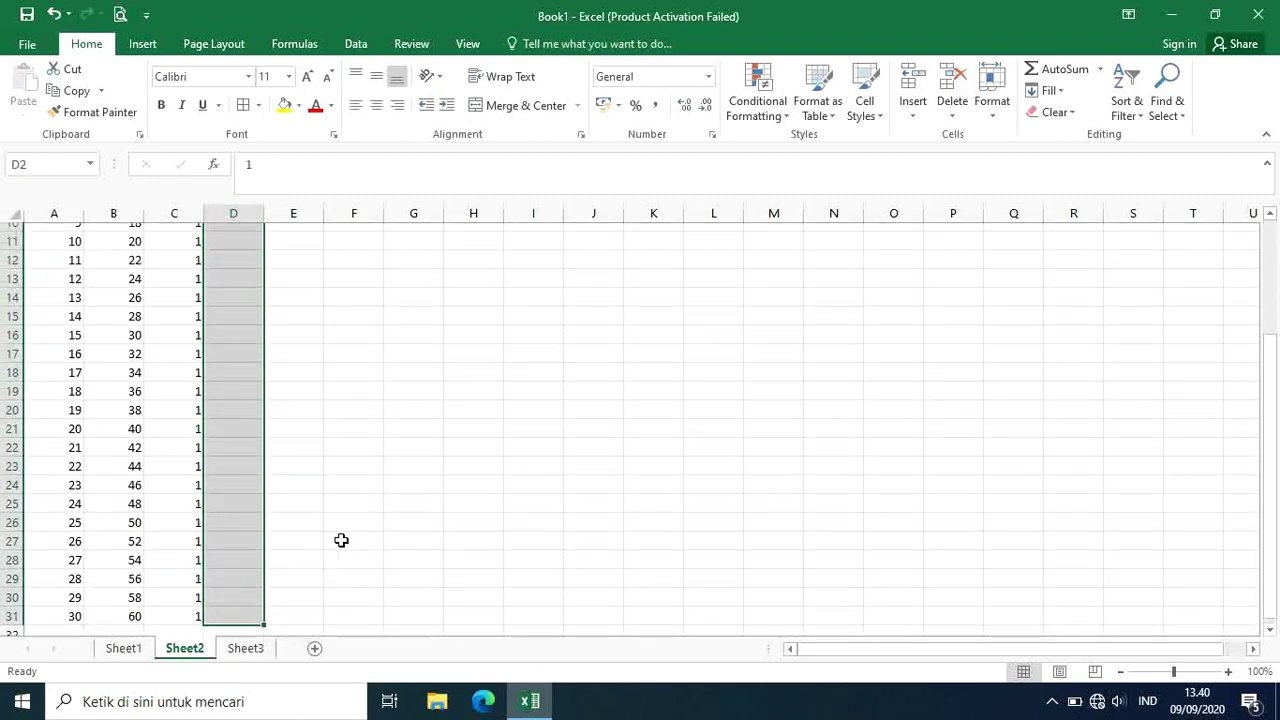
text(1)
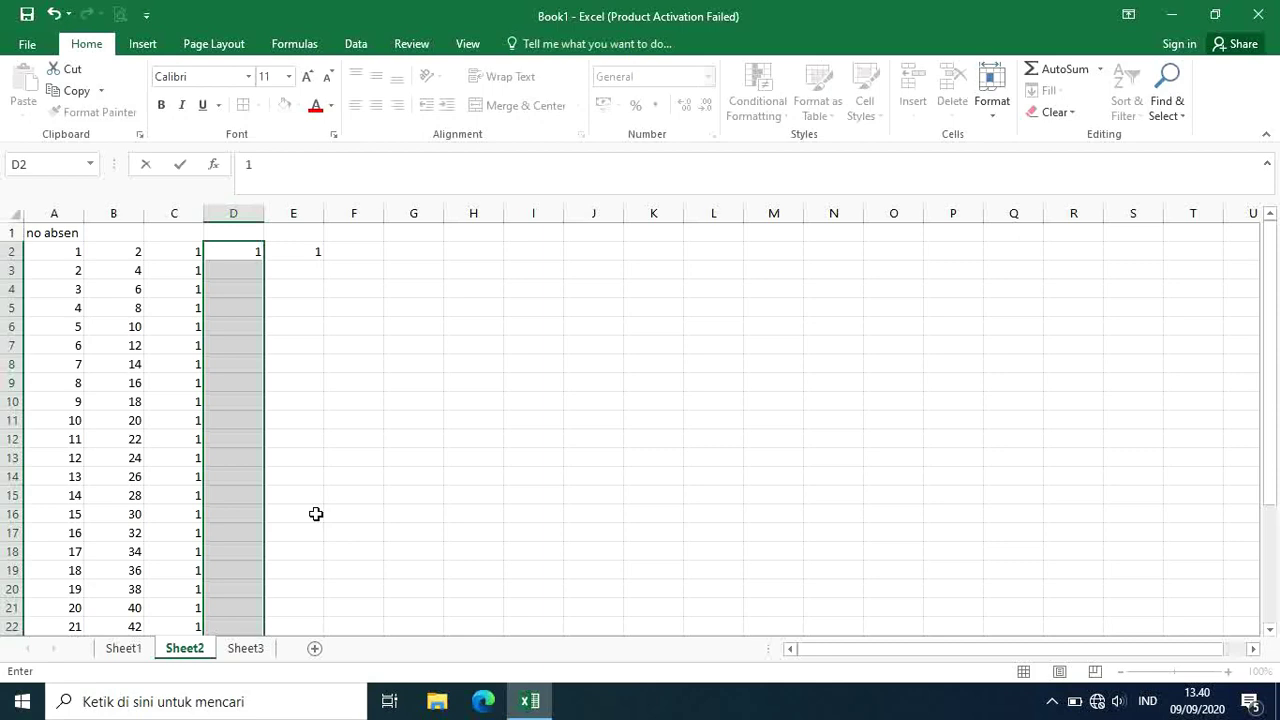
key(ctrl+Return)
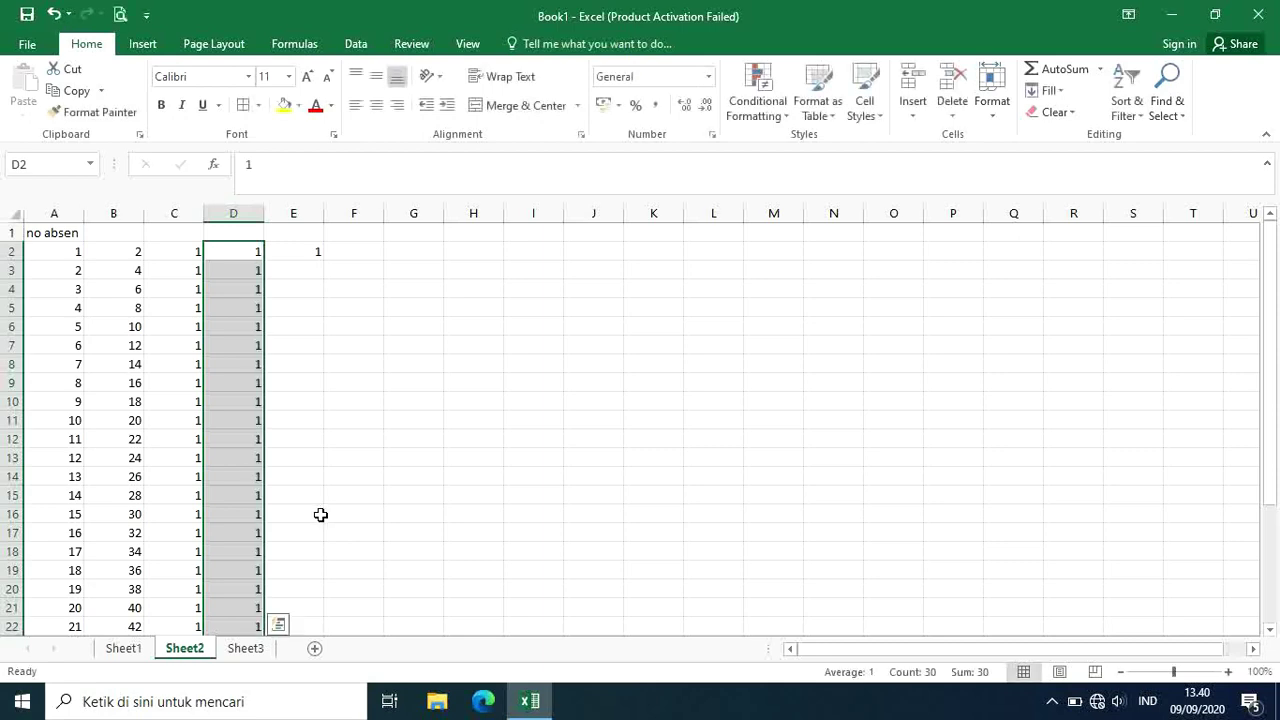
click(288, 257)
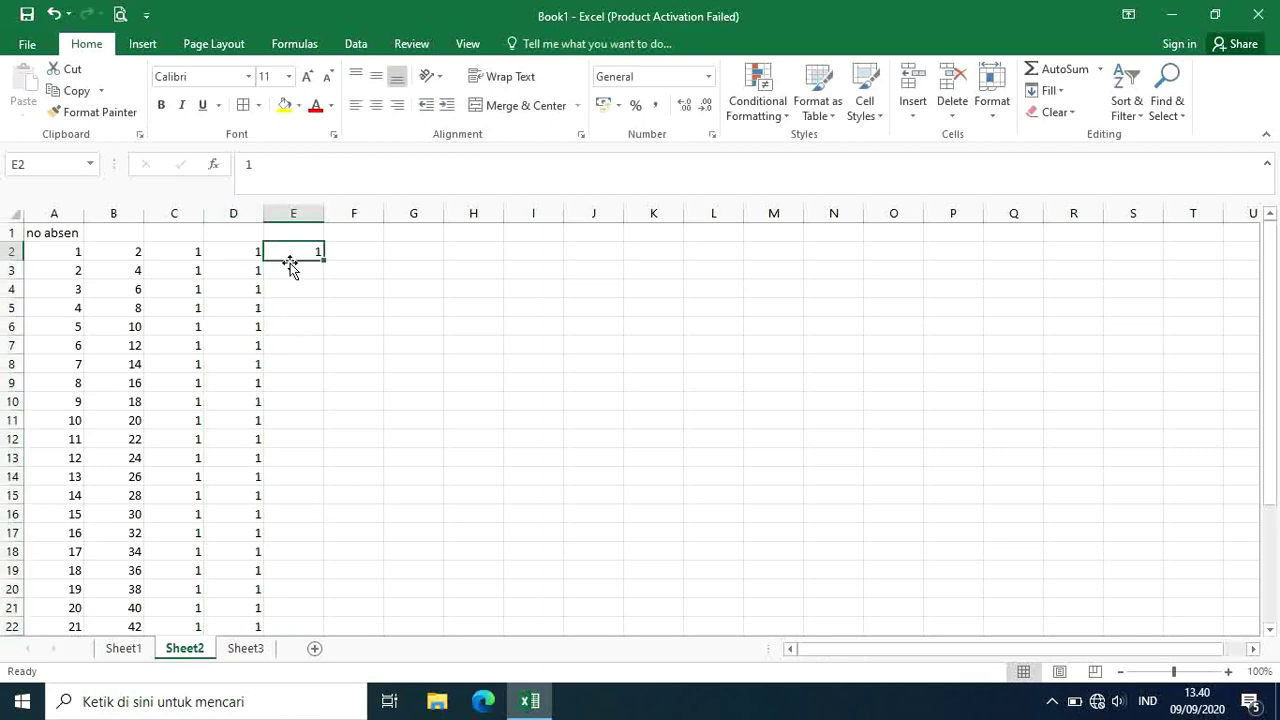
click(358, 312)
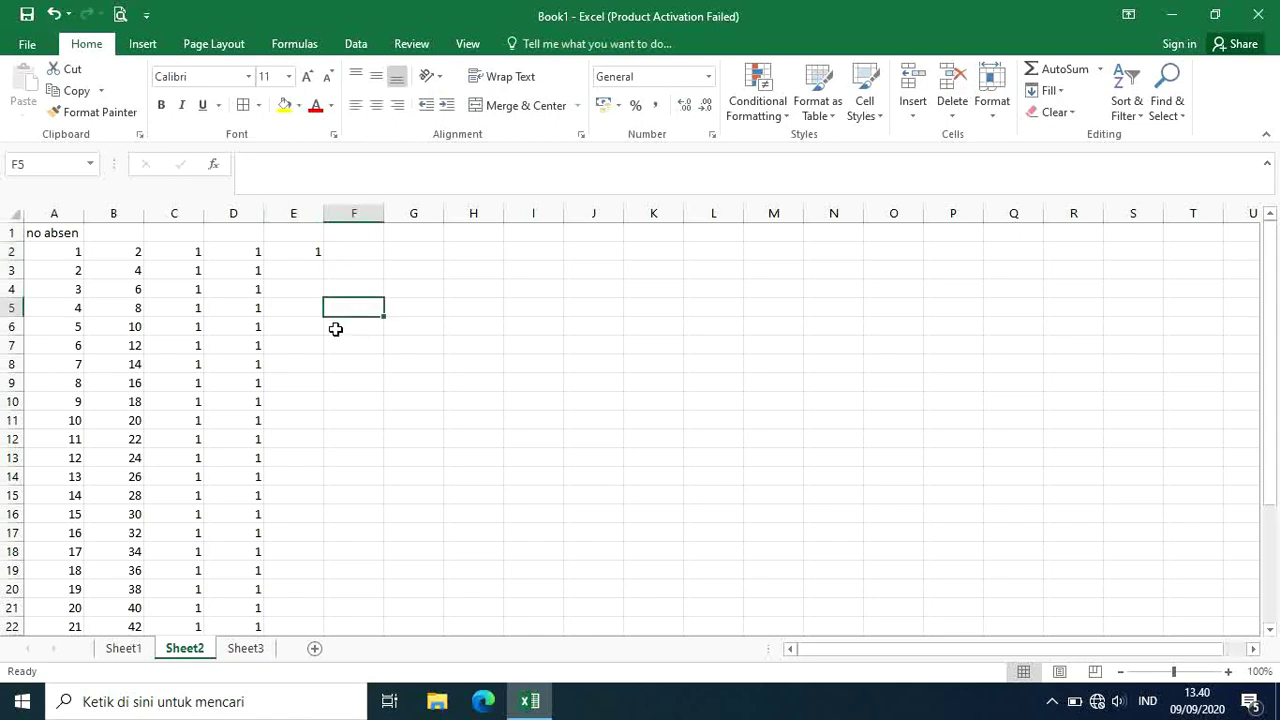
Widen column D.
click(291, 363)
drag(265, 213, 299, 213)
click(380, 366)
click(392, 420)
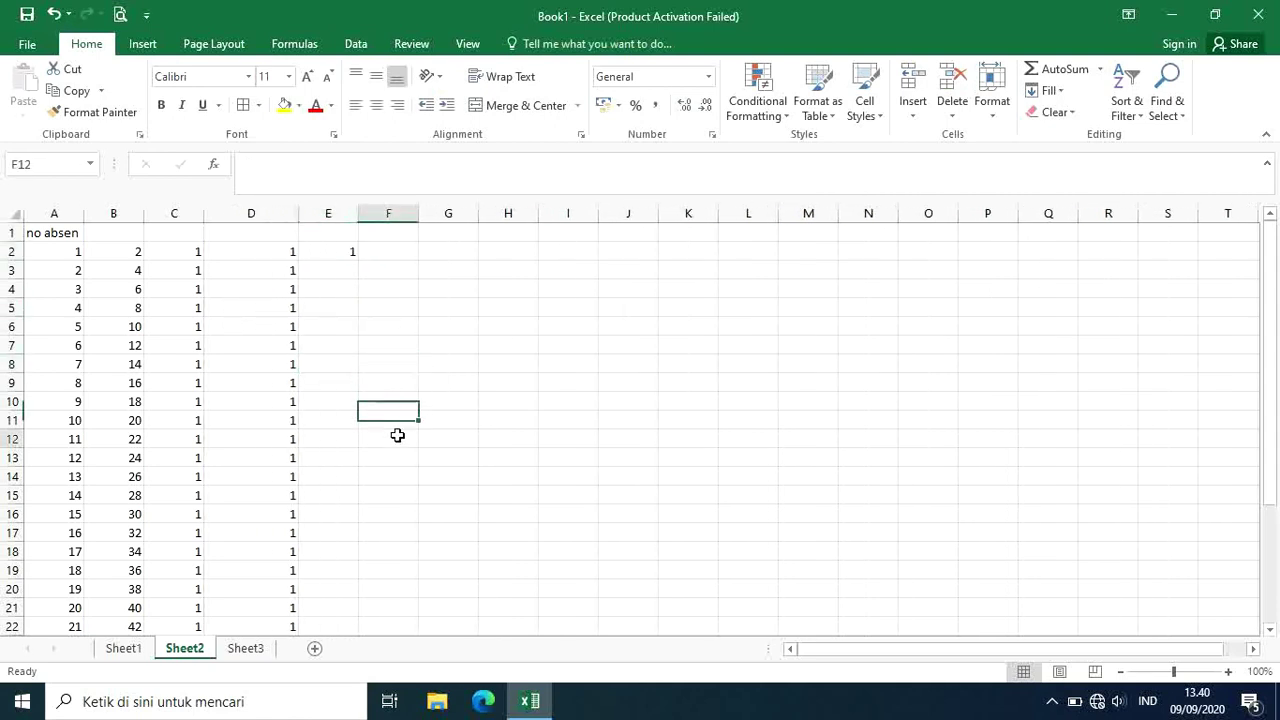
click(397, 437)
click(283, 423)
Format the range A2:D12 as Currency and make column D wider still.
drag(57, 268, 194, 404)
click(88, 376)
click(88, 376)
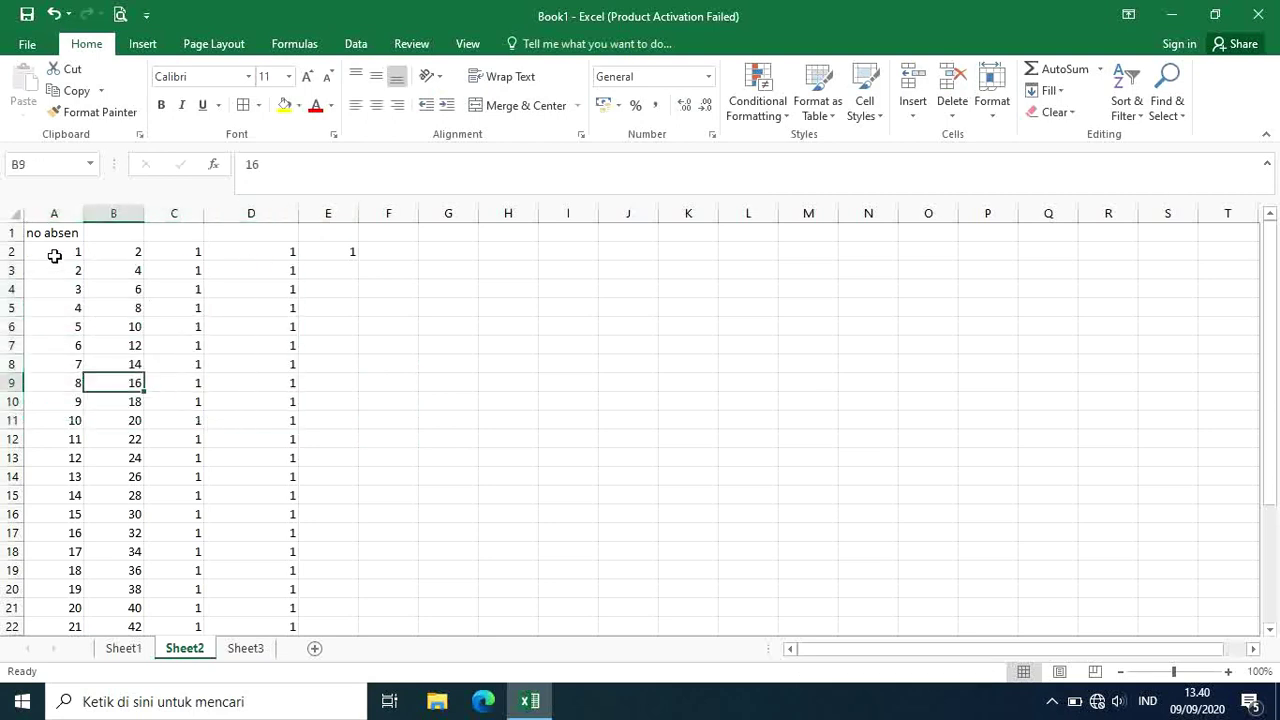
drag(54, 257, 271, 429)
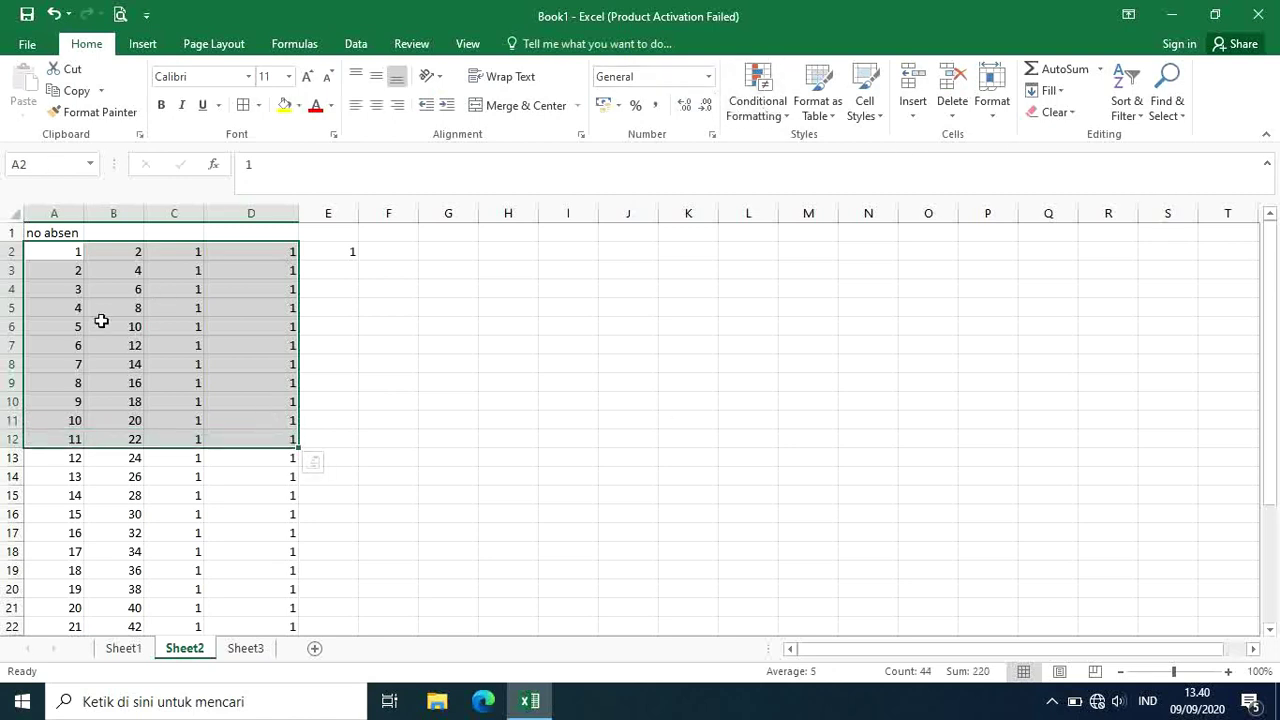
click(708, 77)
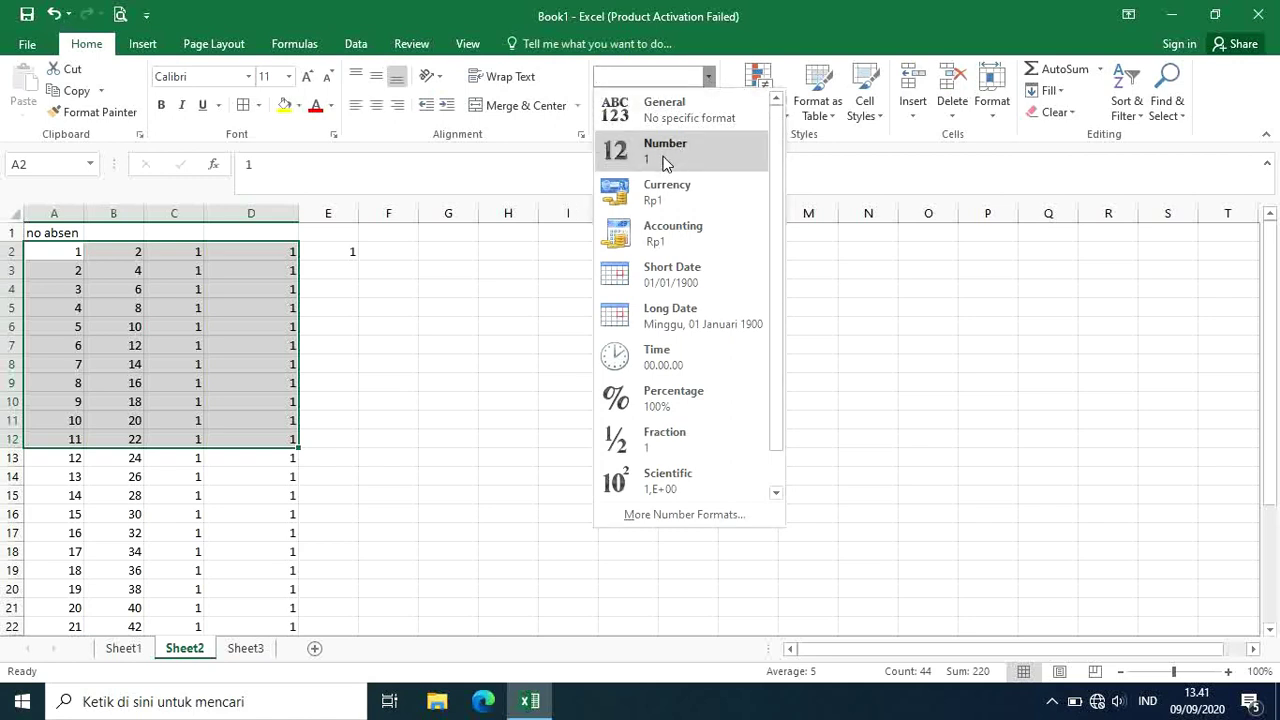
click(668, 193)
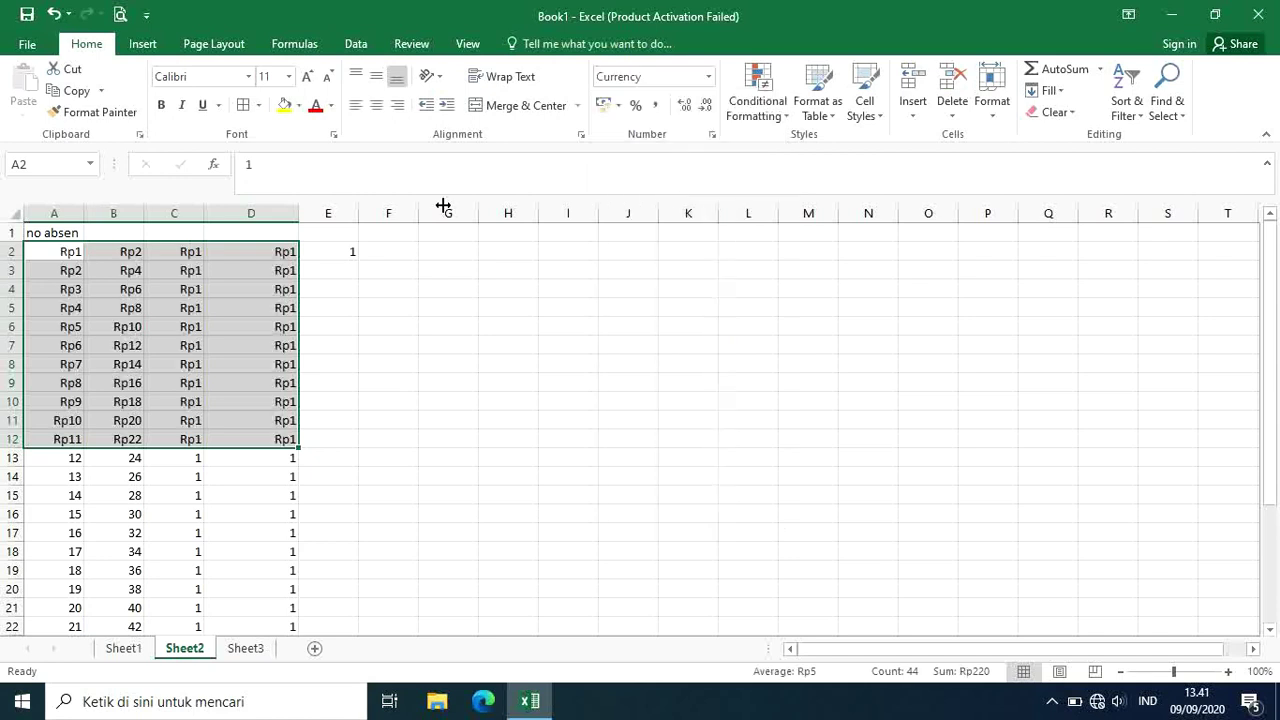
drag(297, 214, 343, 214)
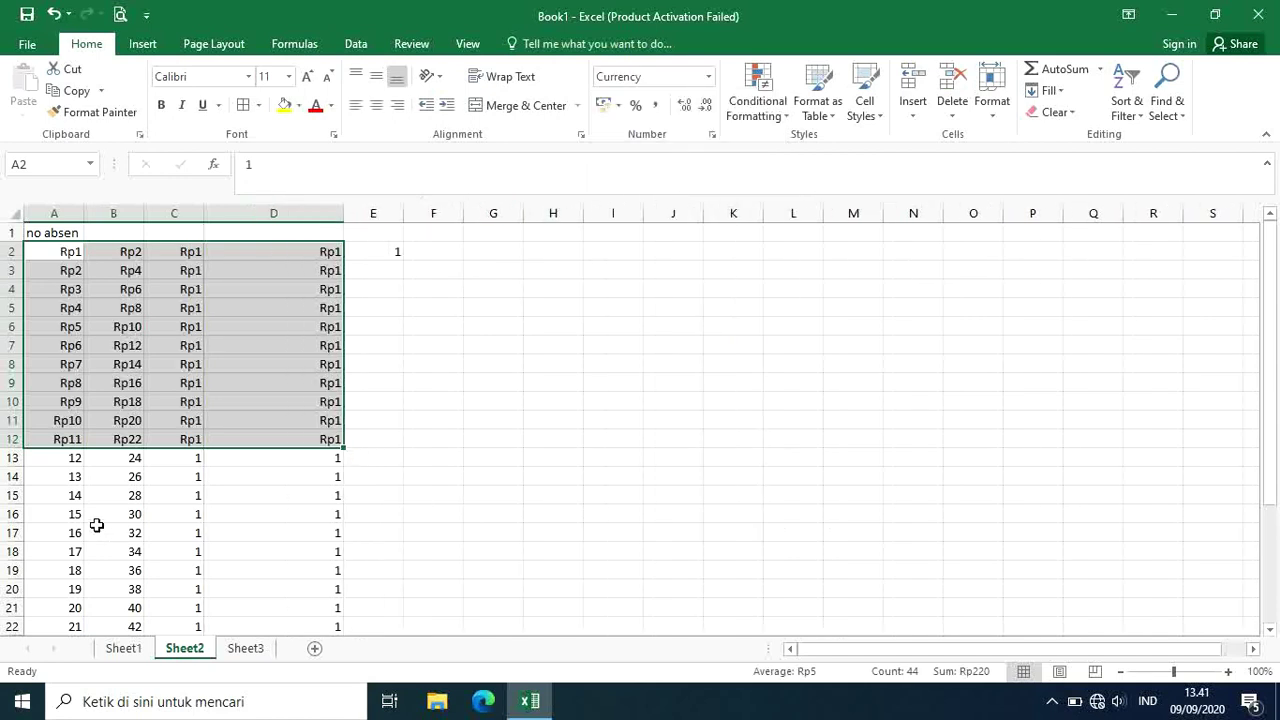
click(65, 458)
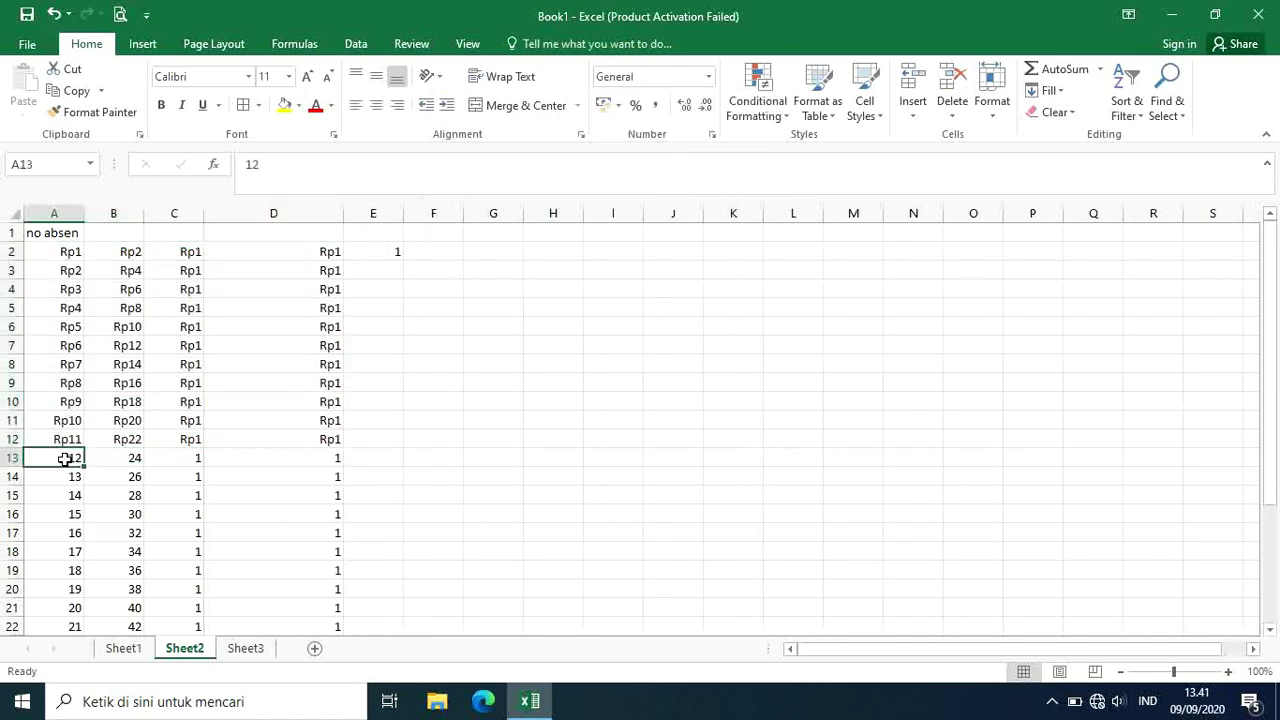
click(708, 78)
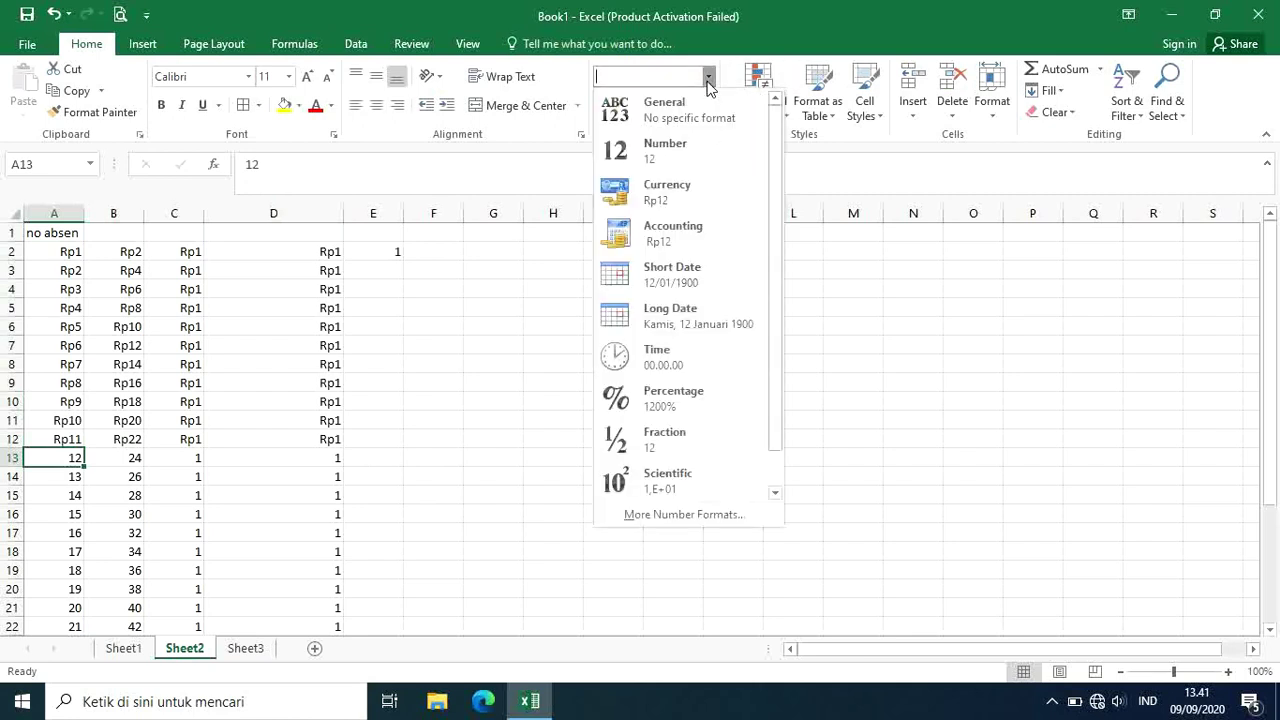
click(492, 240)
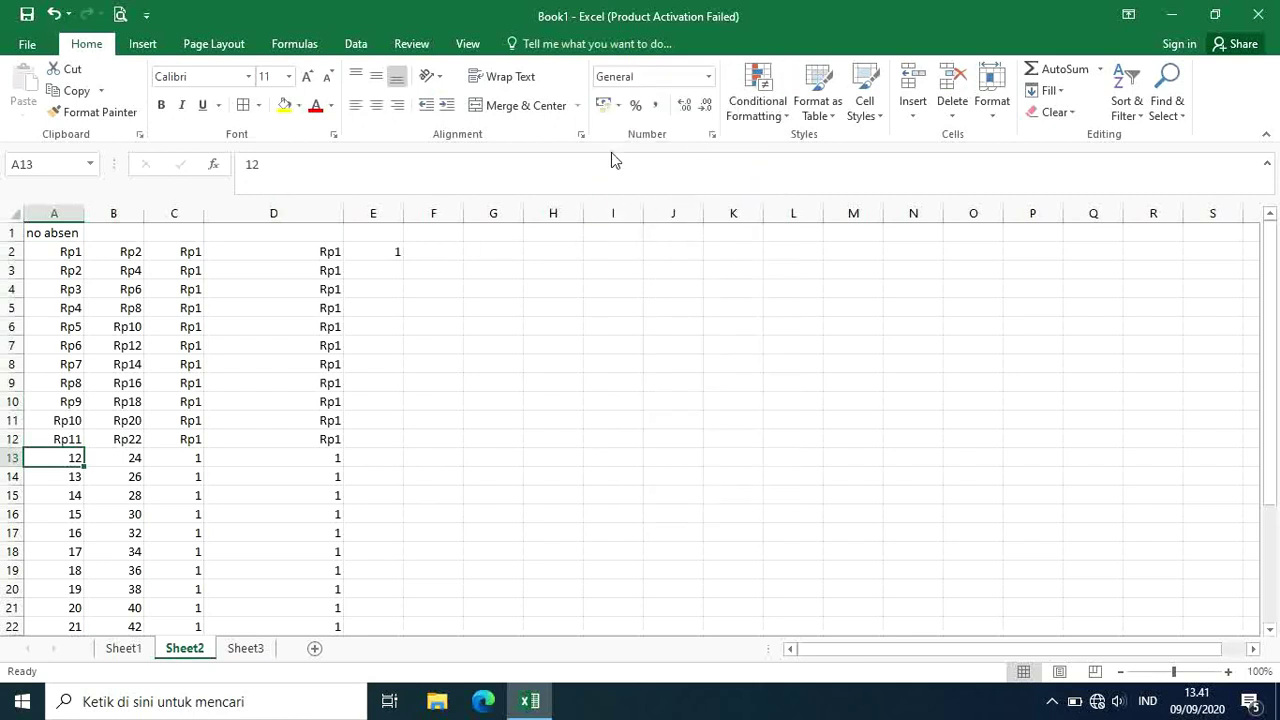
Apply the Accounting number format to B15:D18, and reselect the range to check its format.
drag(113, 495, 300, 552)
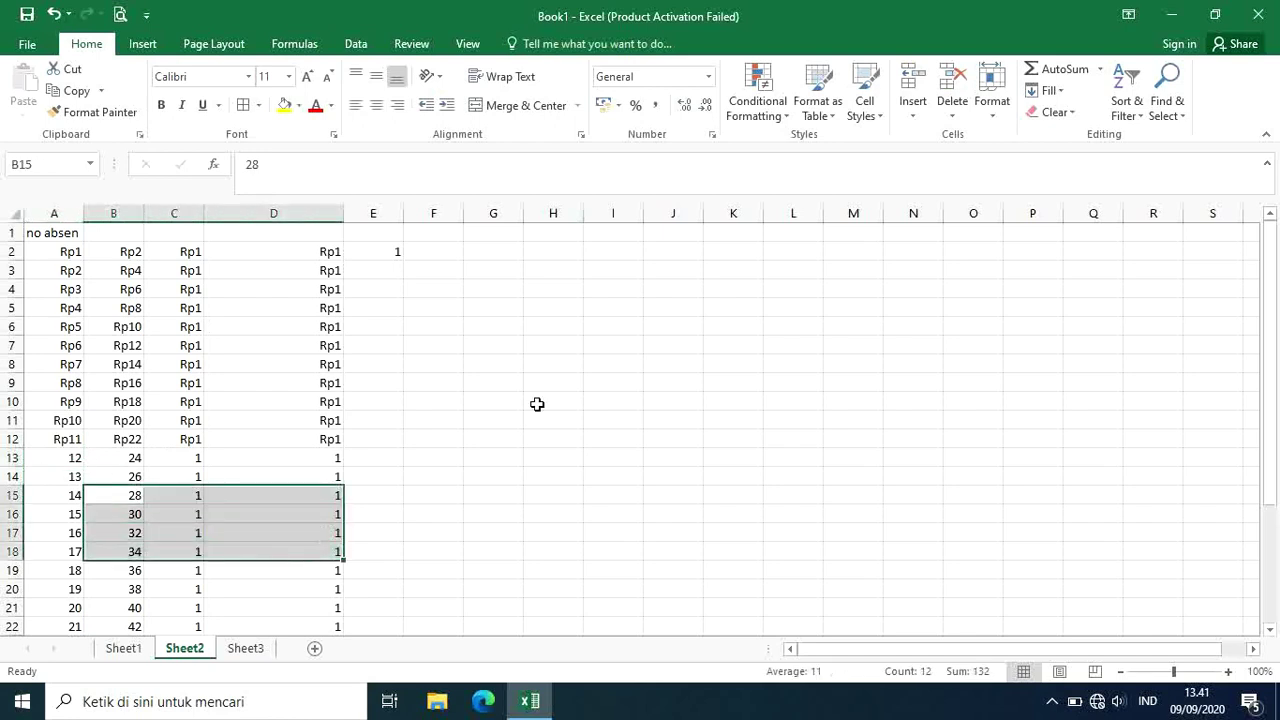
click(708, 77)
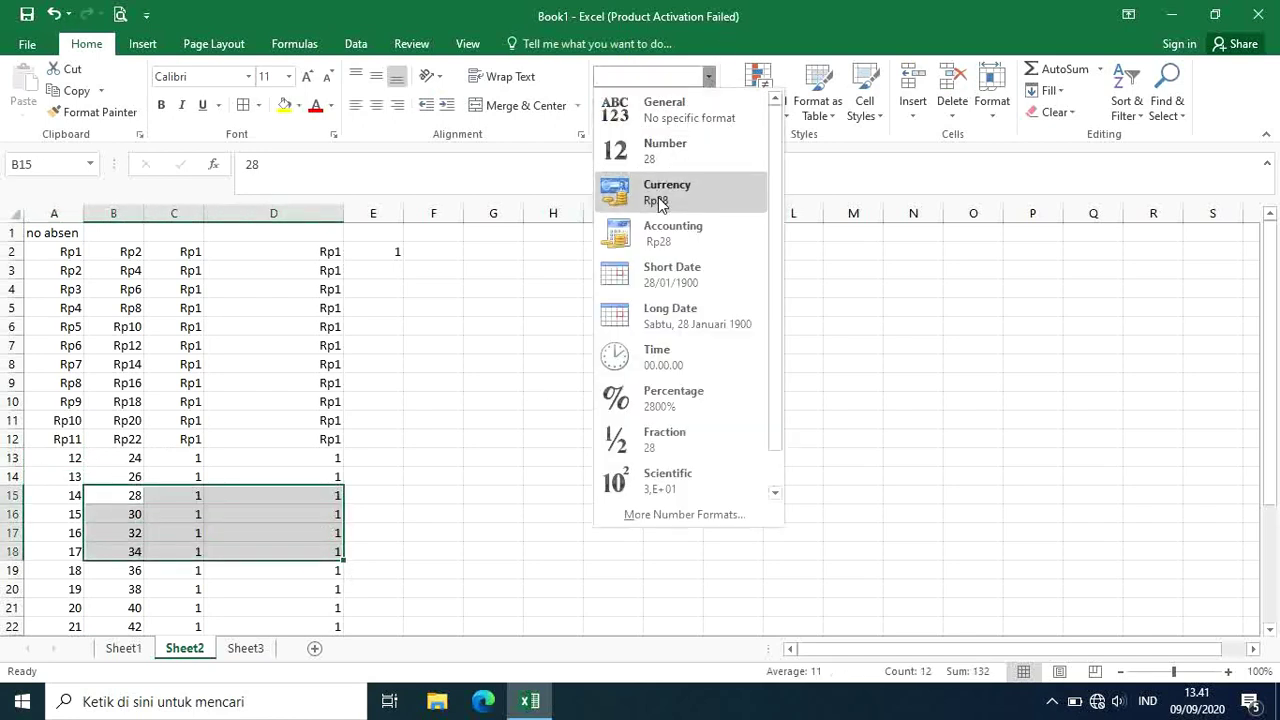
click(664, 236)
click(430, 476)
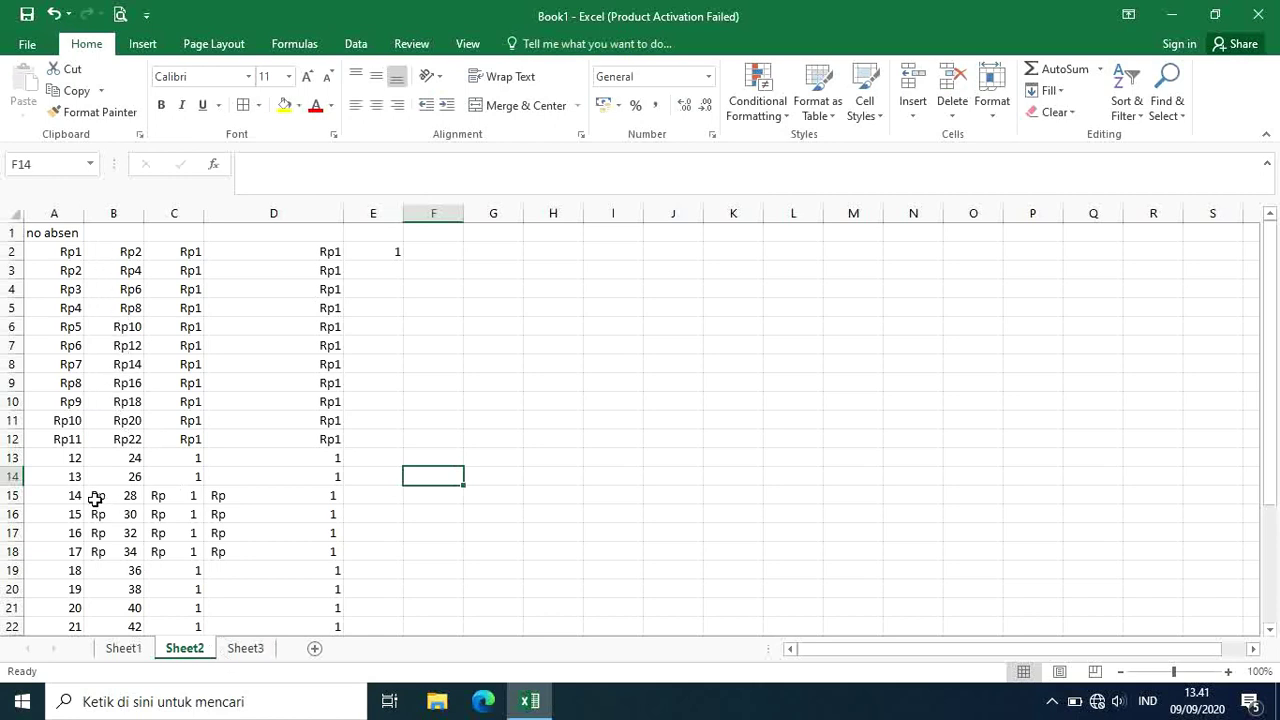
drag(96, 497, 274, 550)
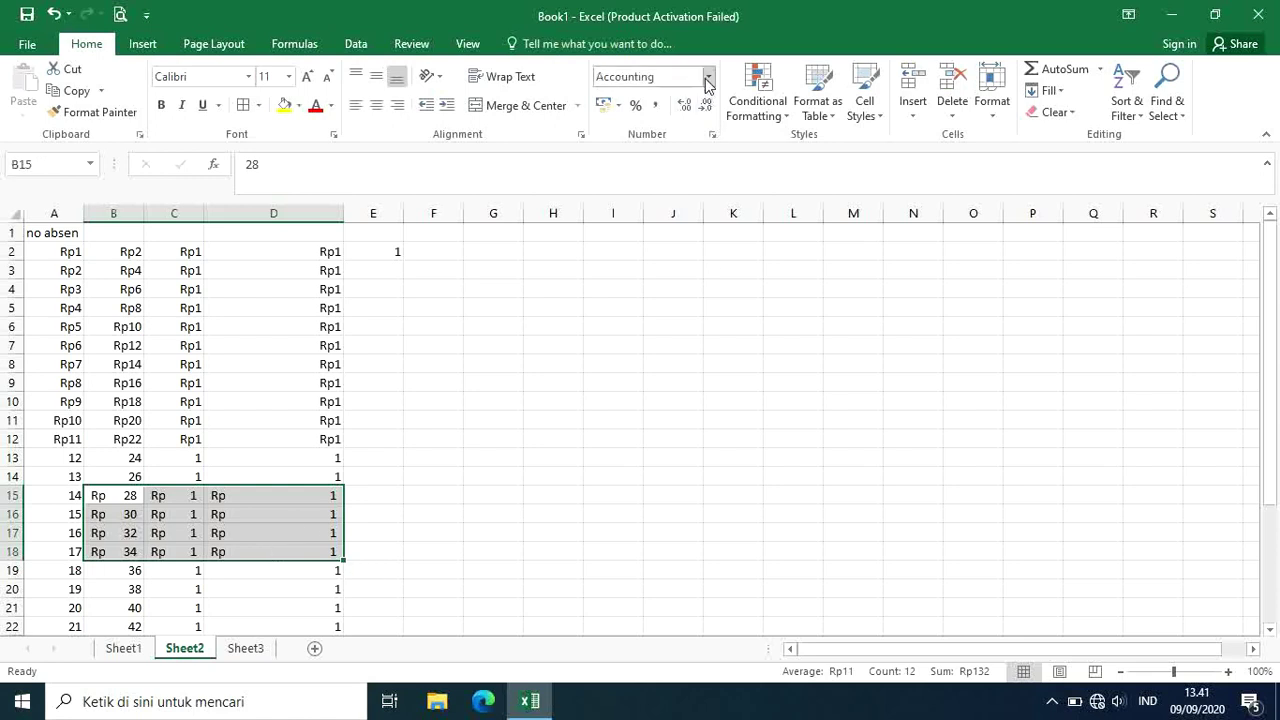
click(640, 308)
Format the range B22:D24 as Short Date, followed by Long Date.
scroll(134, 511, down, 2)
drag(125, 513, 300, 551)
click(708, 76)
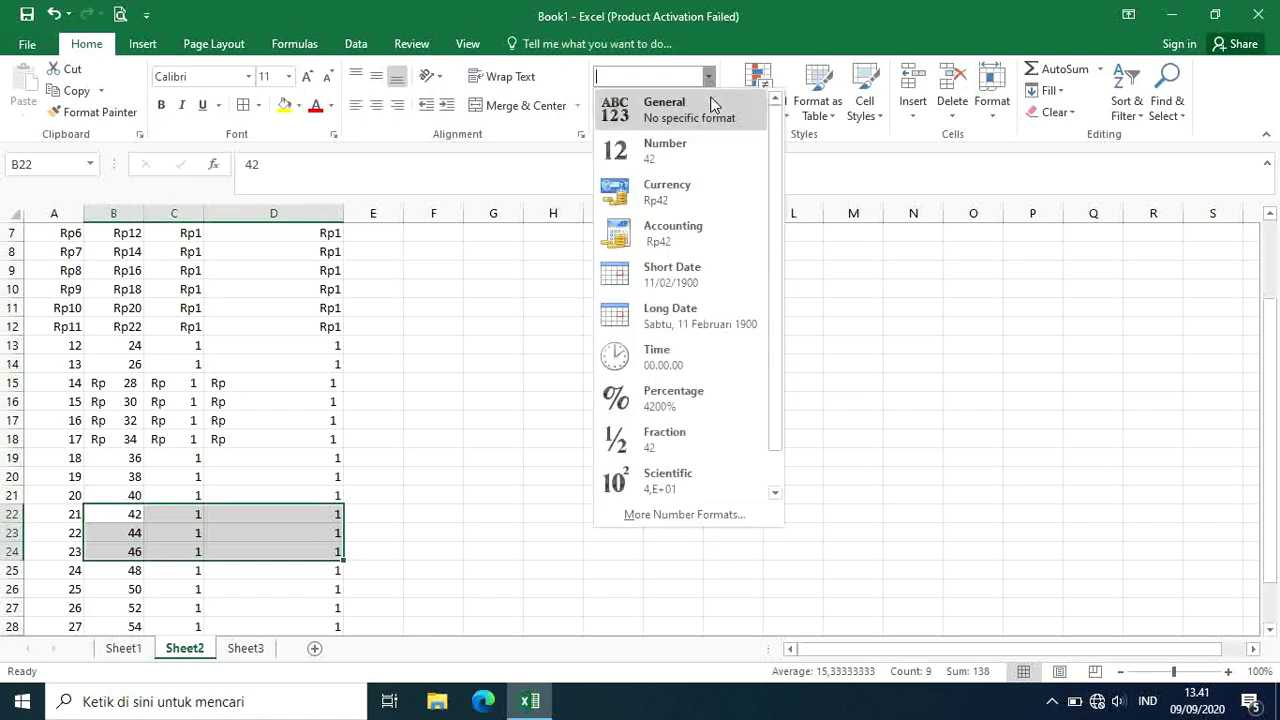
click(688, 285)
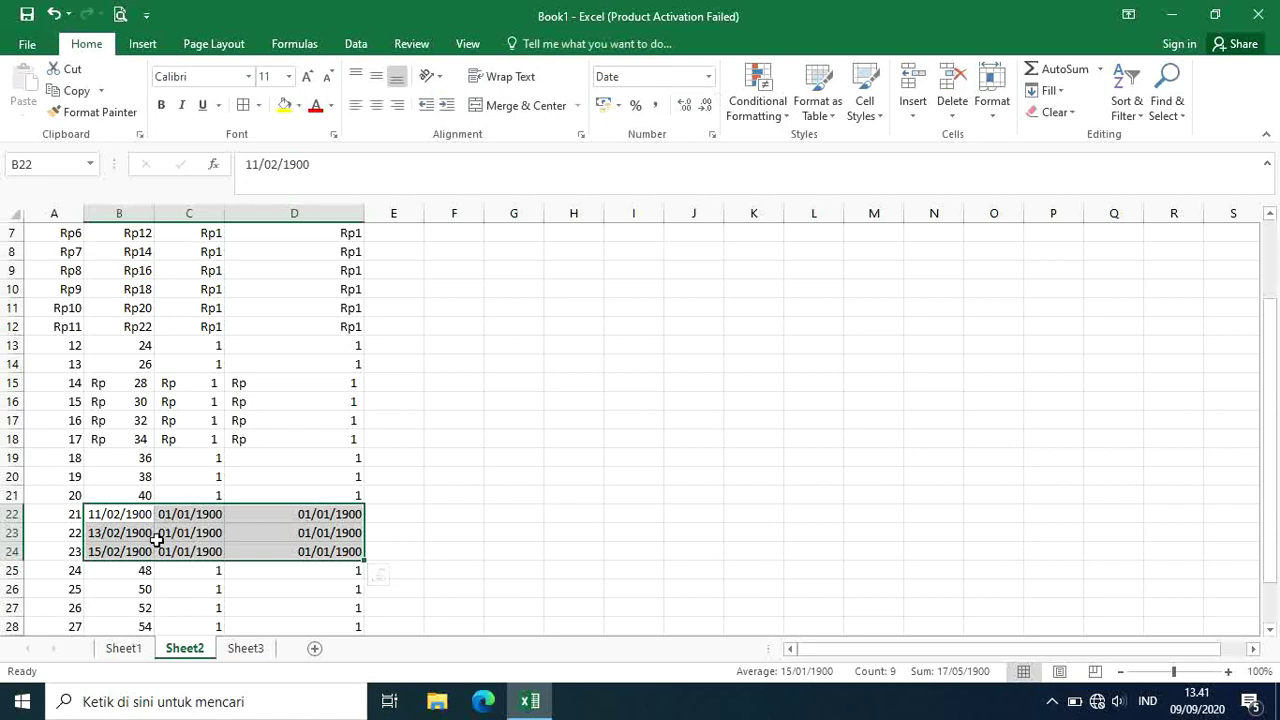
click(709, 78)
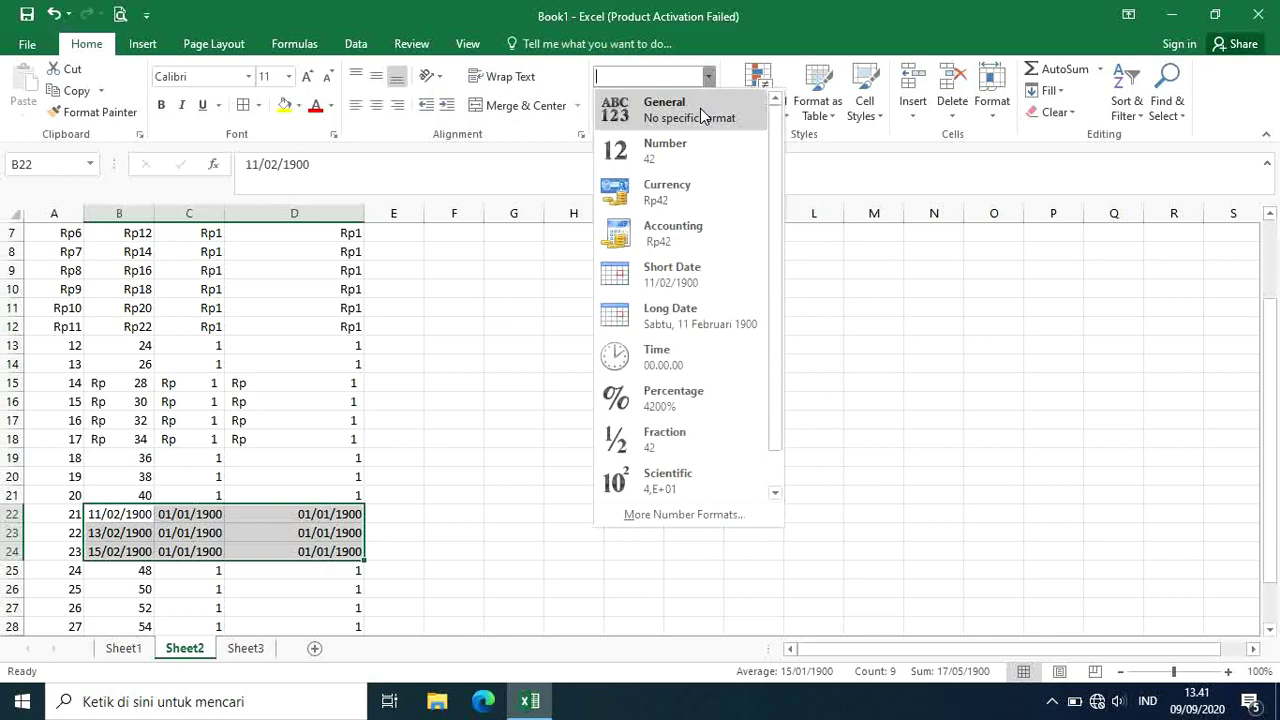
click(643, 320)
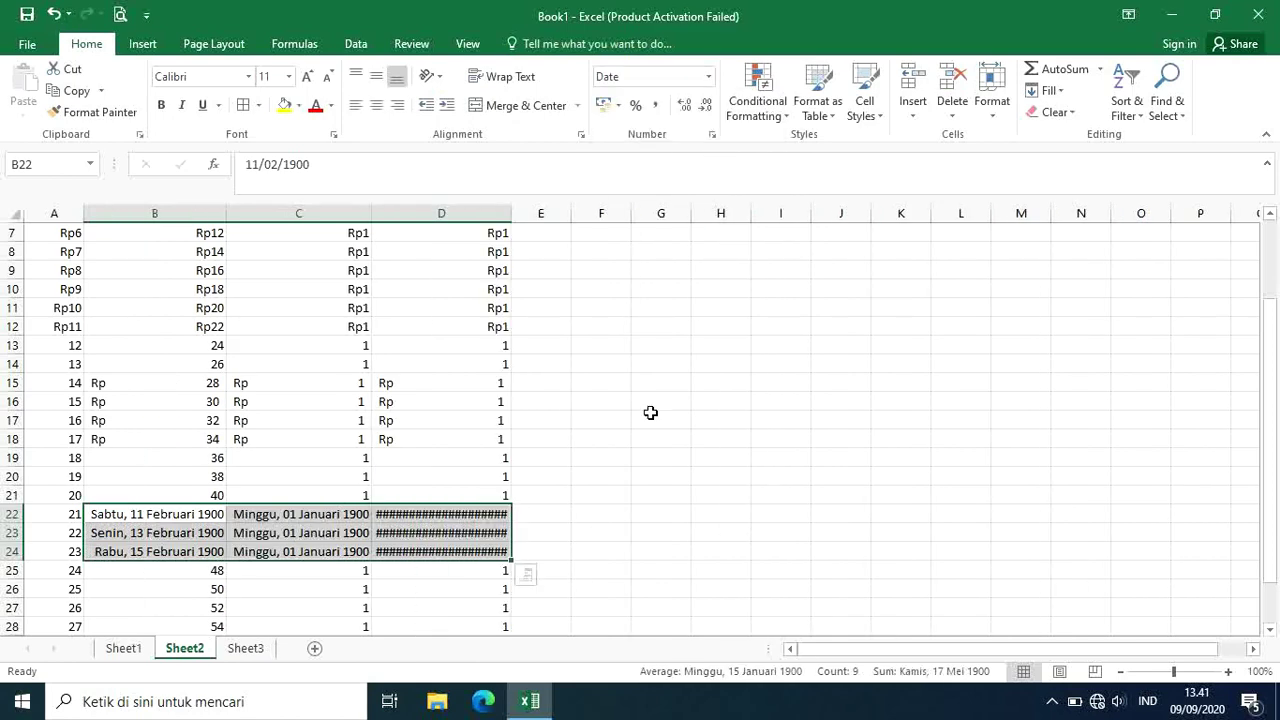
Try the Time format and the Percentage format on B22:D24.
click(709, 78)
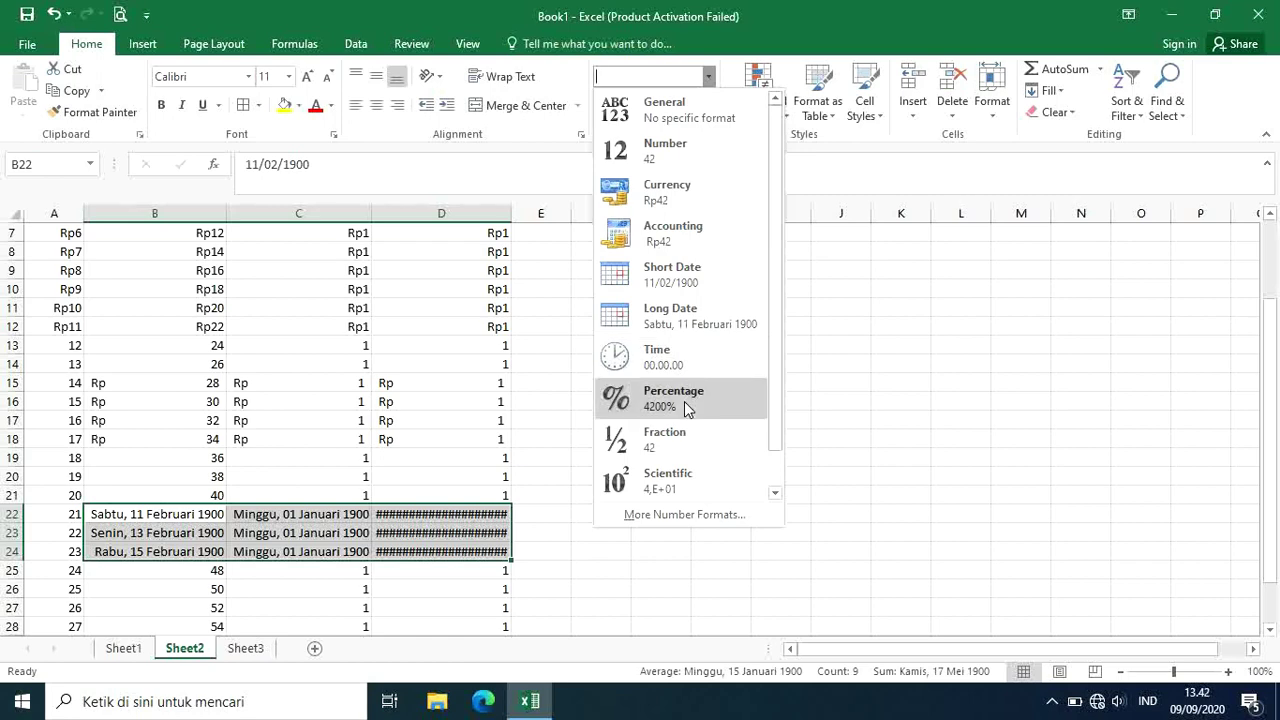
click(686, 368)
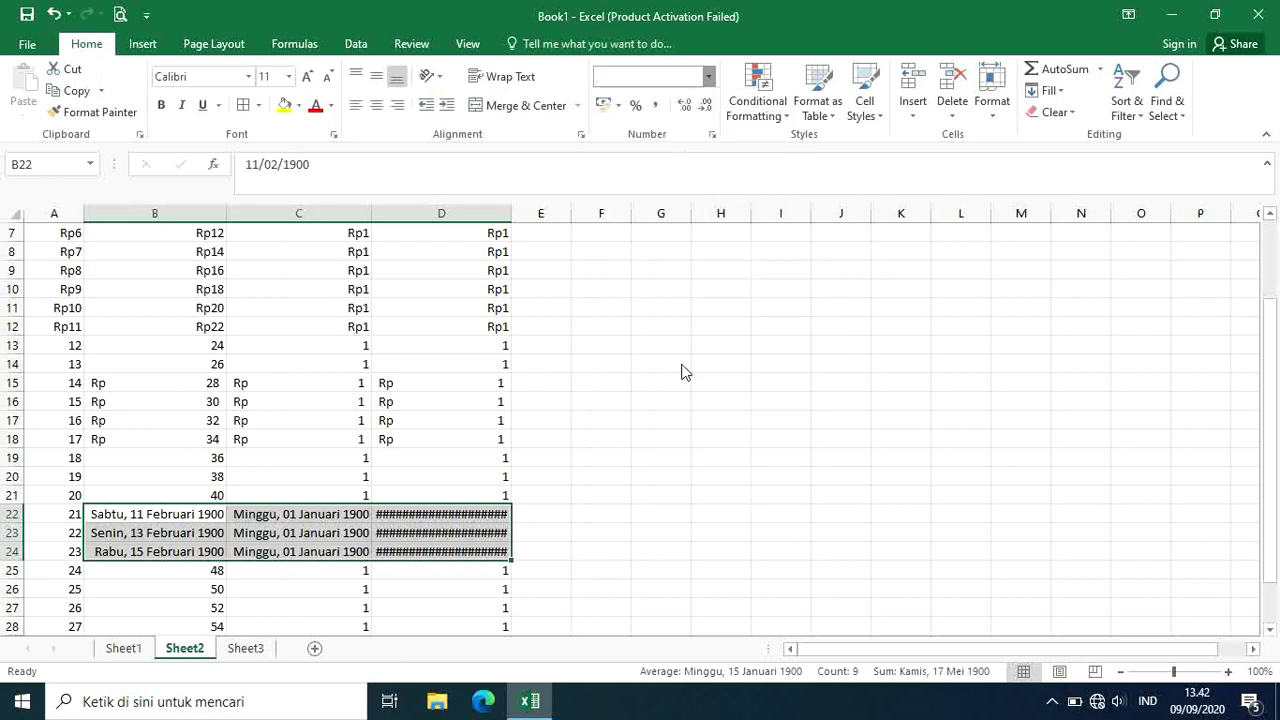
click(709, 77)
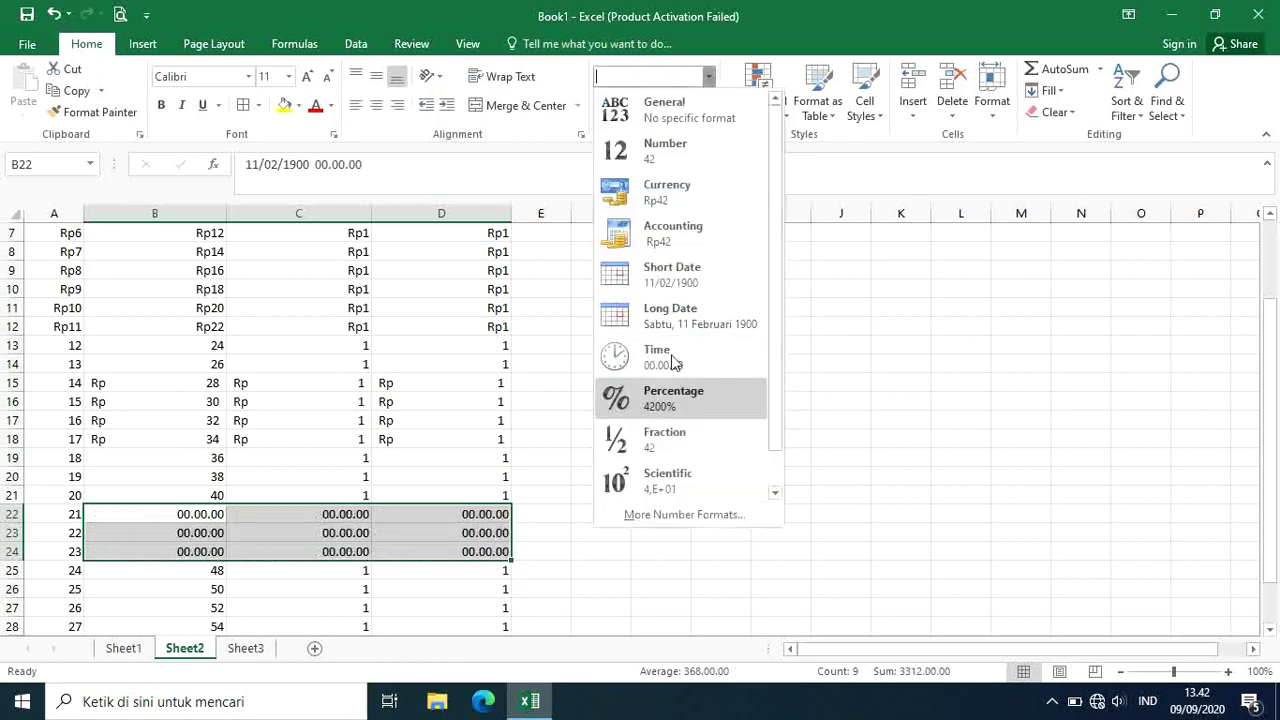
click(674, 400)
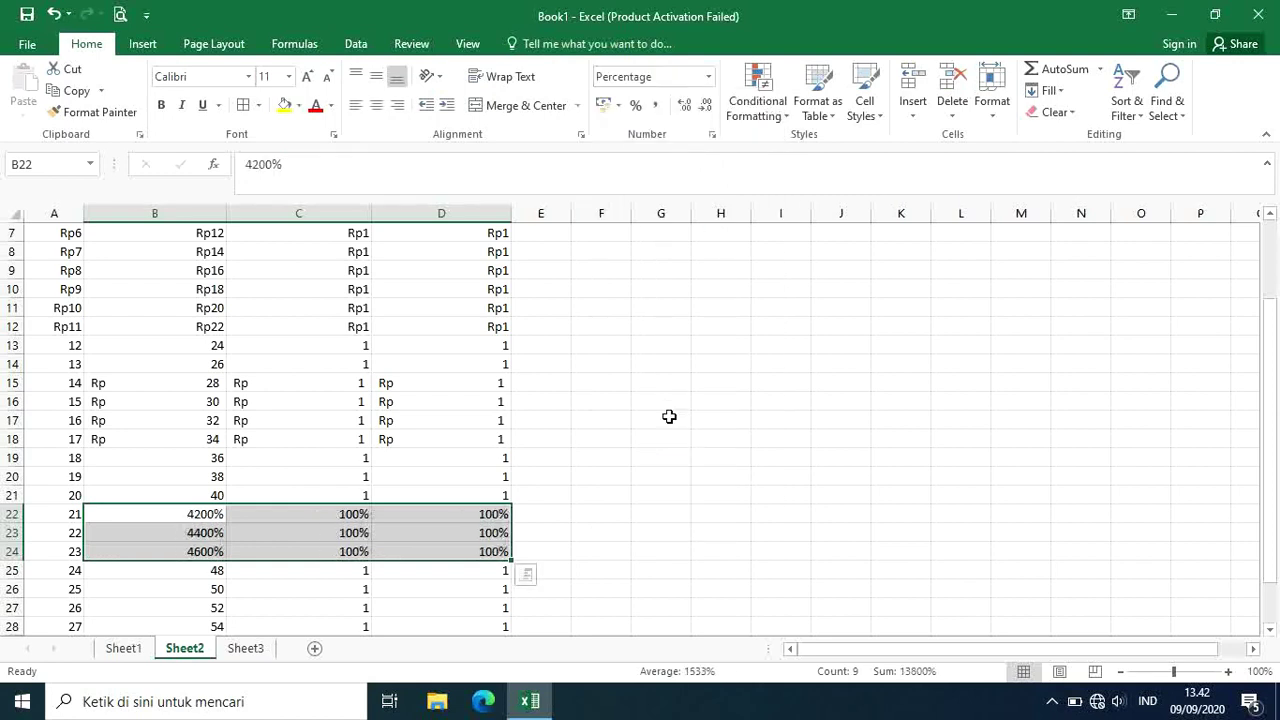
Apply the Fraction format to B22:D24, replace it with Scientific, and deselect the range.
click(709, 77)
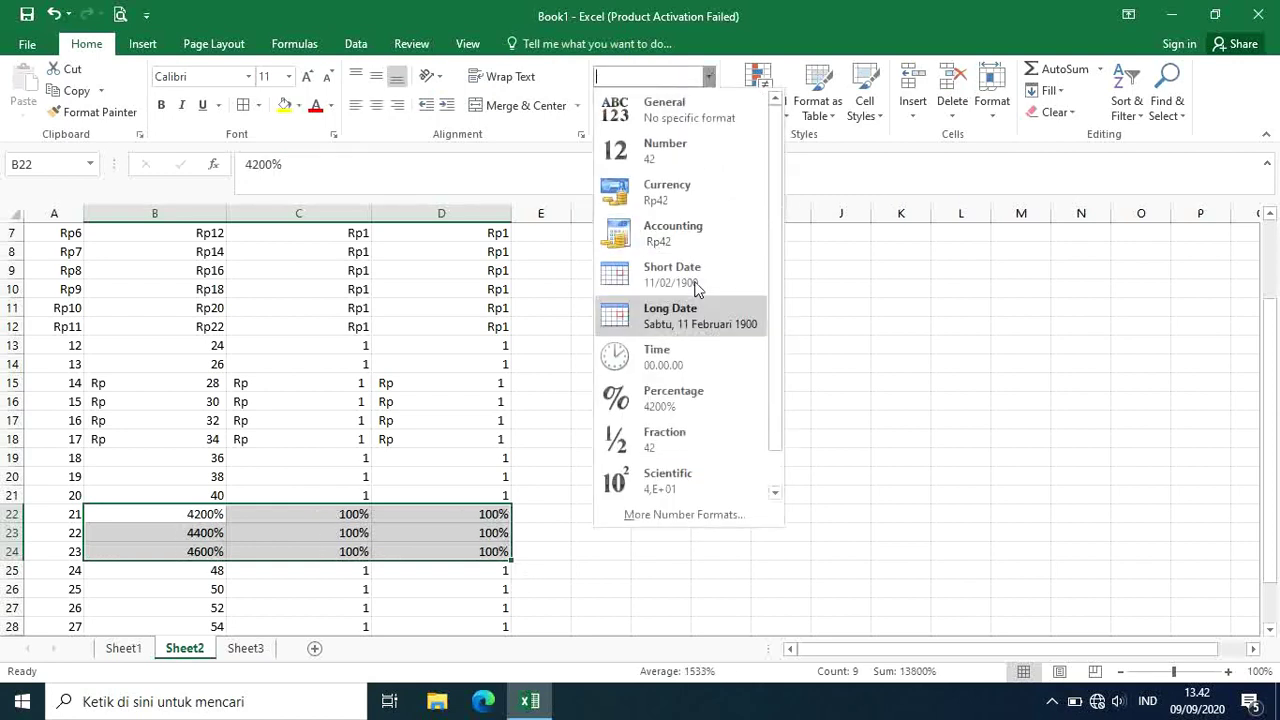
click(669, 446)
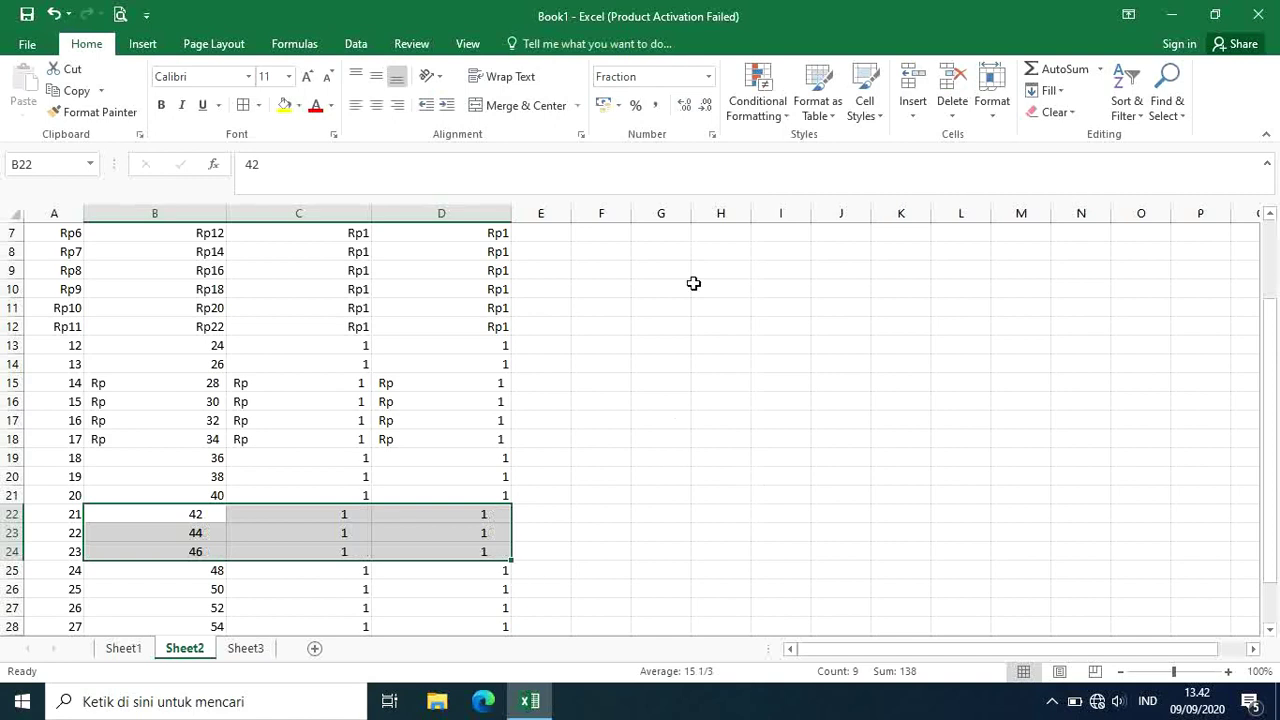
click(709, 77)
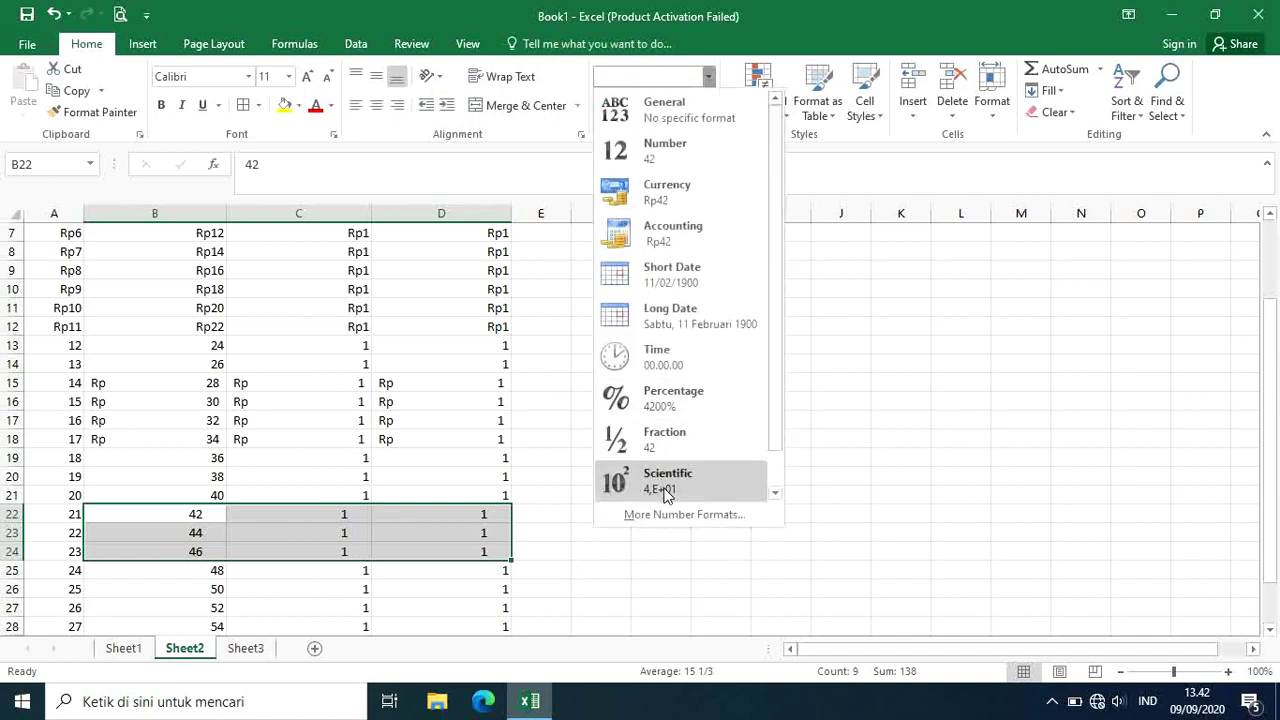
click(667, 484)
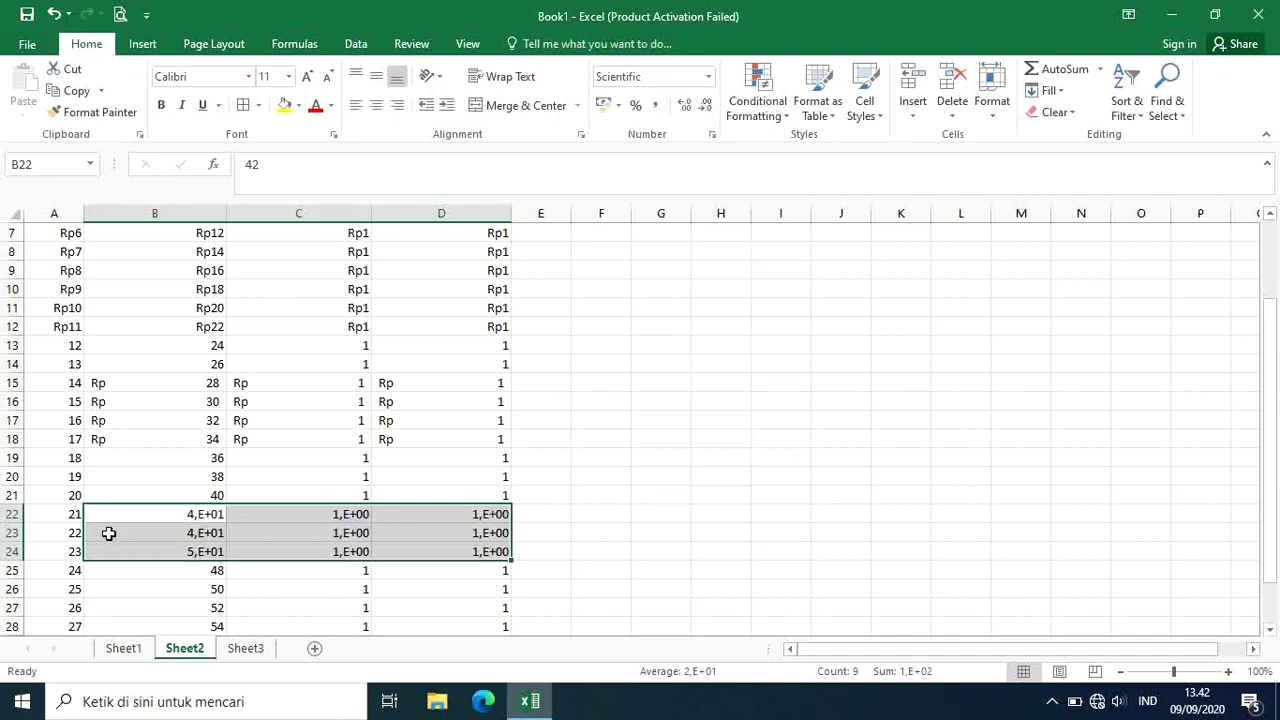
click(663, 534)
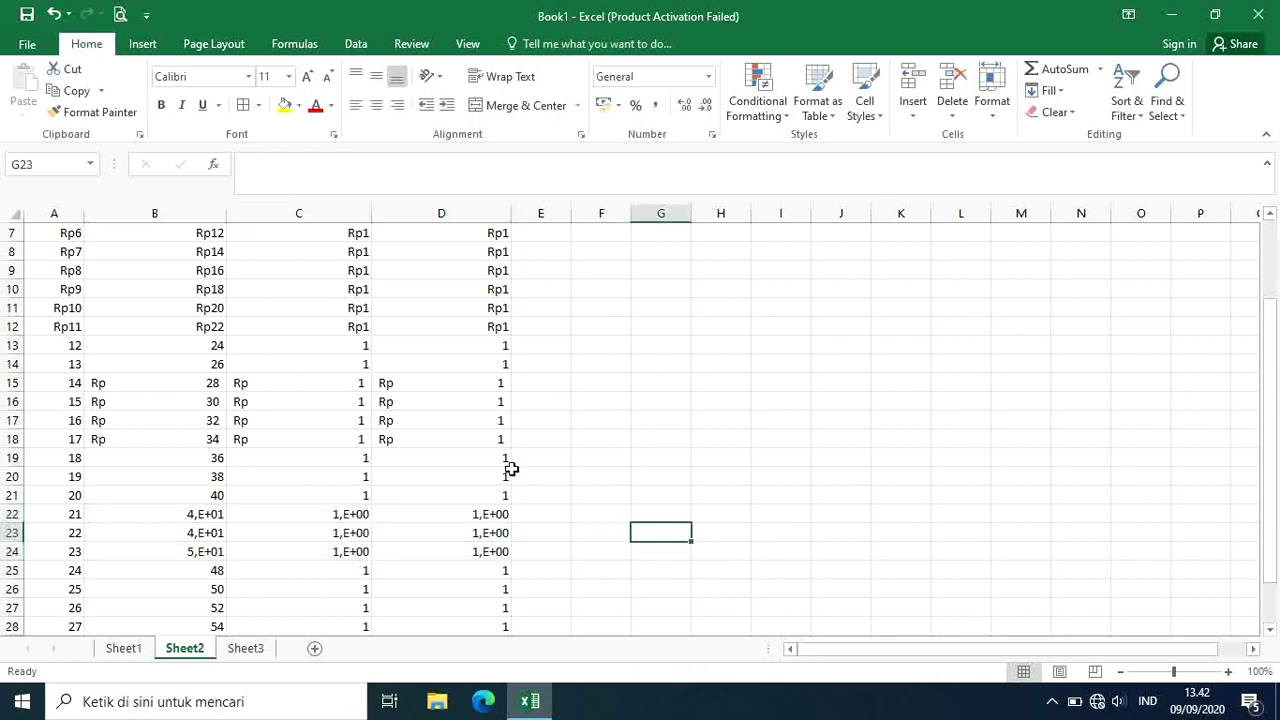
scroll(200, 500, up, 2)
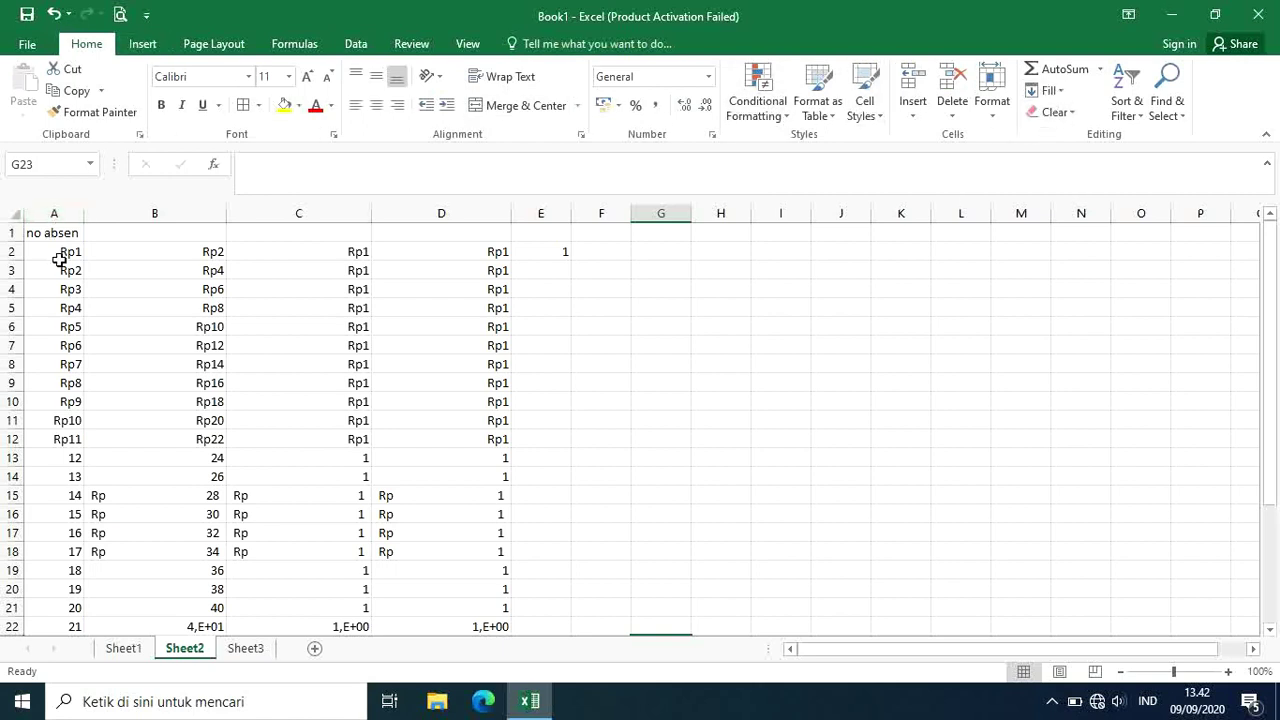
Open the cell formatting options for the range A2:D20 and choose the Accounting number category.
drag(43, 256, 451, 531)
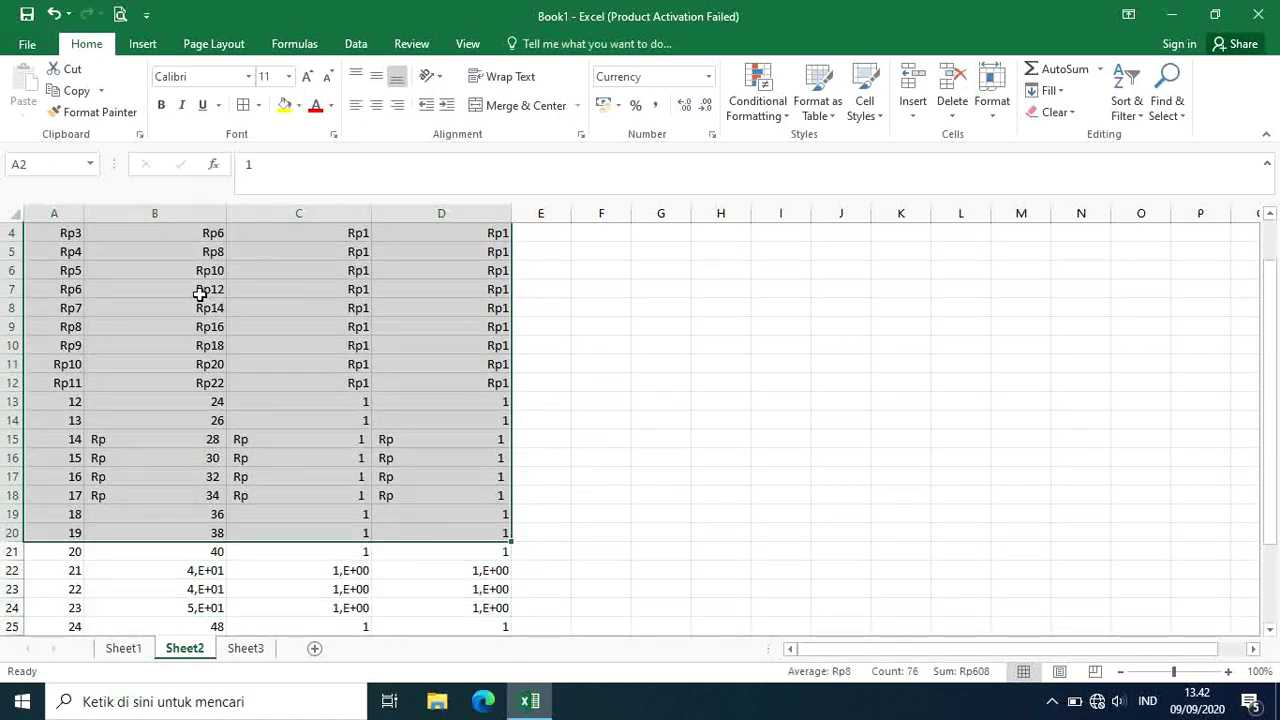
right_click(226, 272)
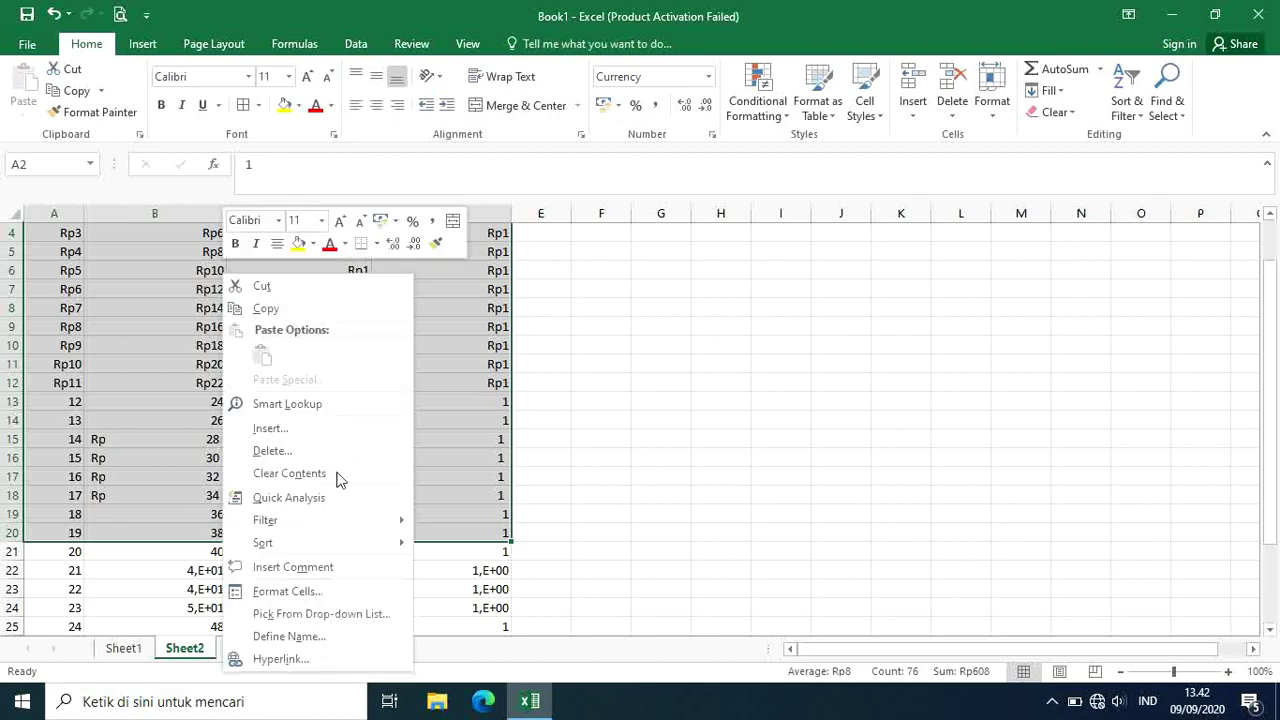
click(300, 591)
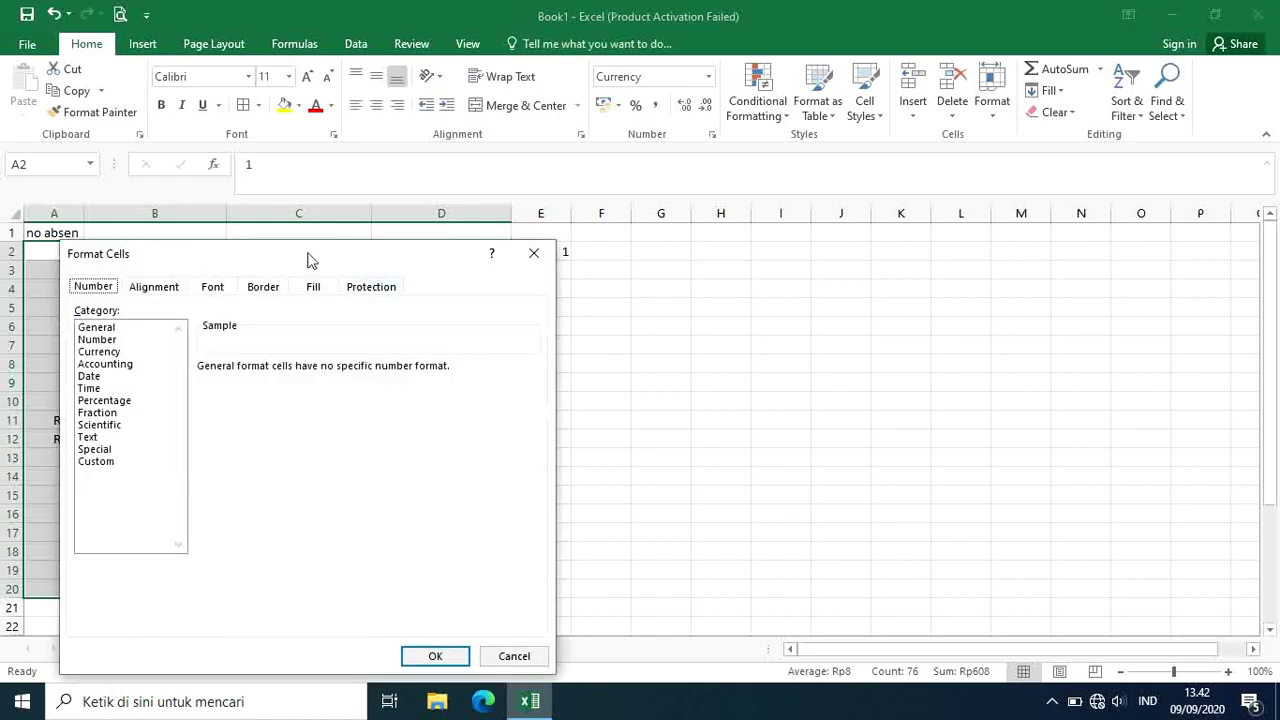
drag(308, 260, 662, 190)
click(503, 280)
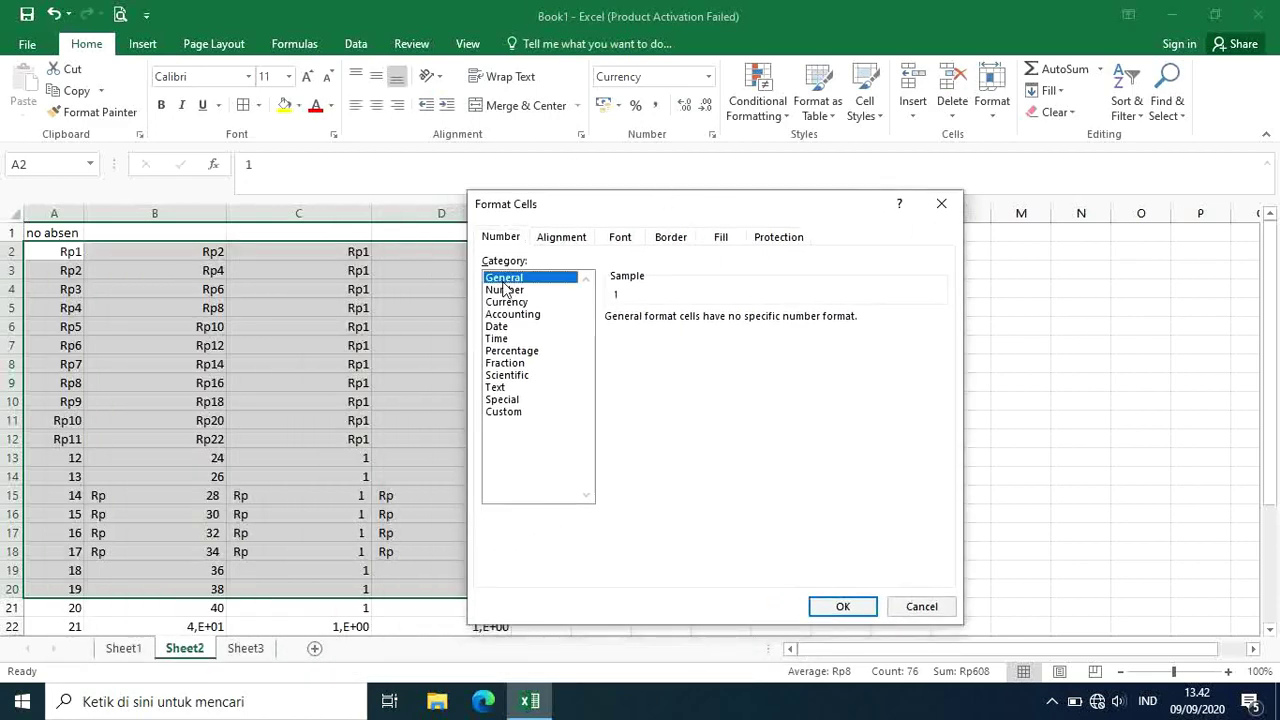
click(503, 290)
click(510, 315)
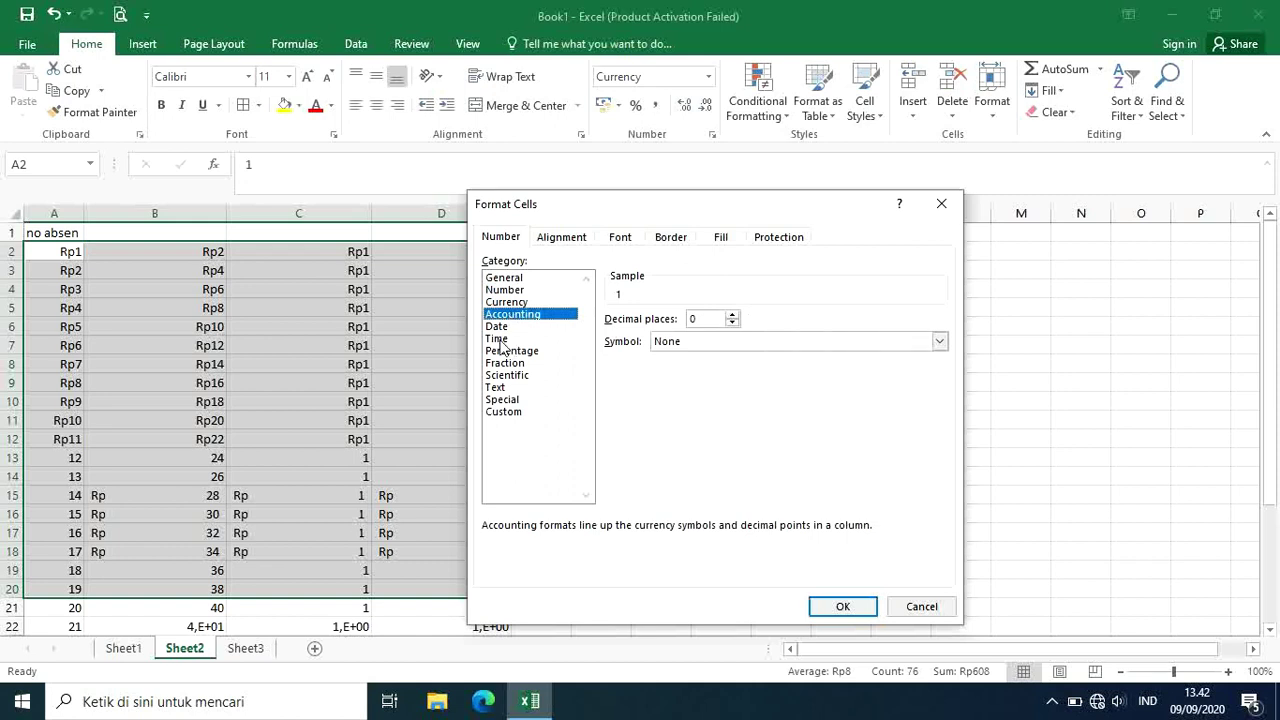
Set the accounting symbol to ¥ Tibetan (PRC) and rotate the text orientation to 90 degrees.
click(676, 345)
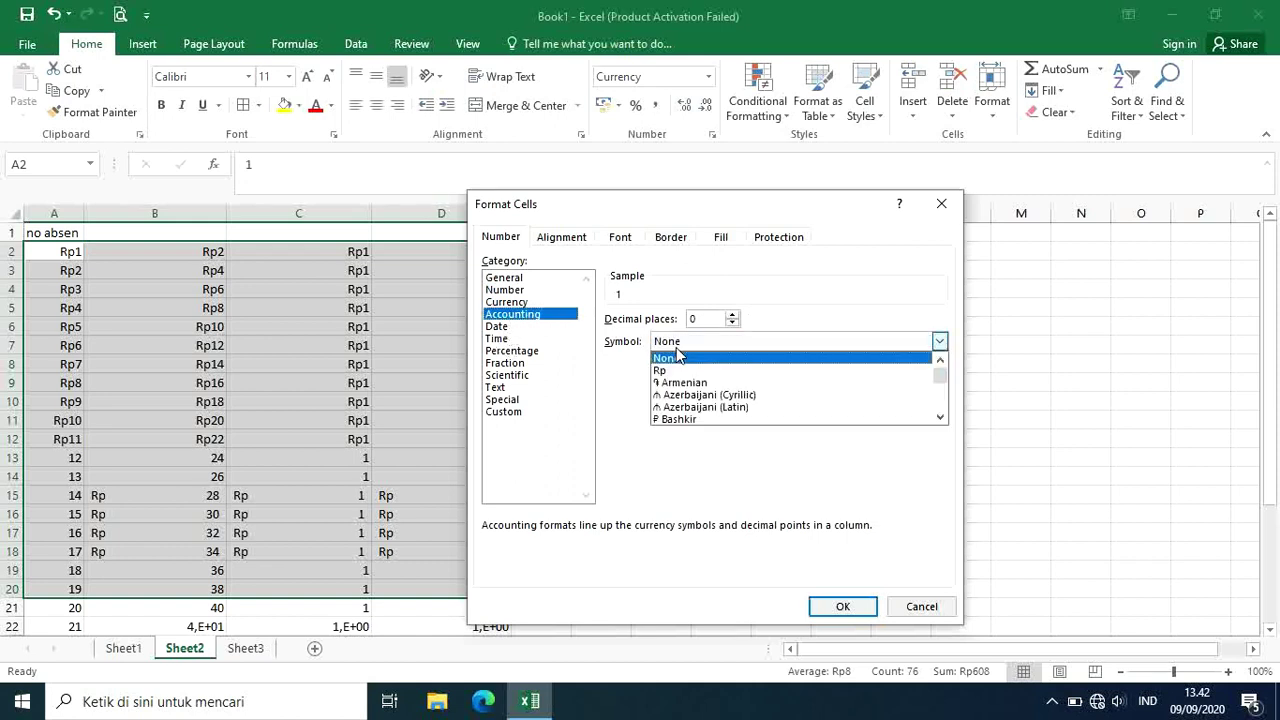
scroll(684, 395, down, 5)
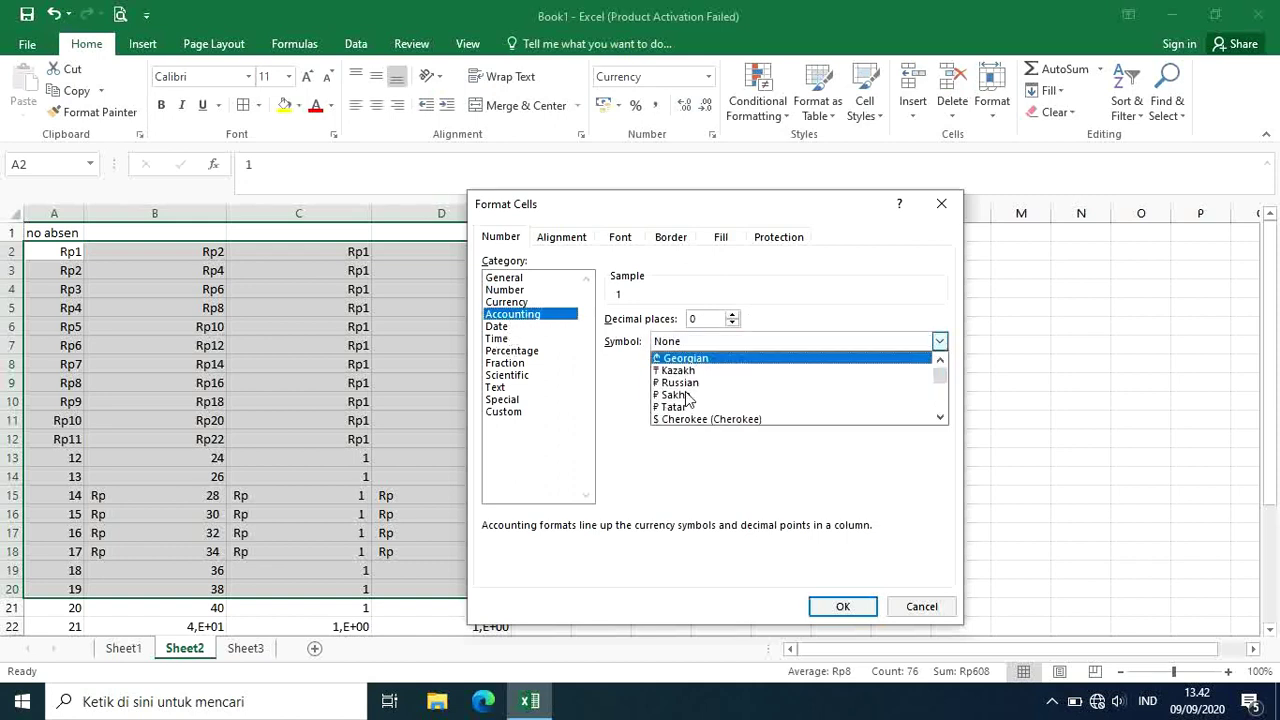
scroll(686, 398, down, 10)
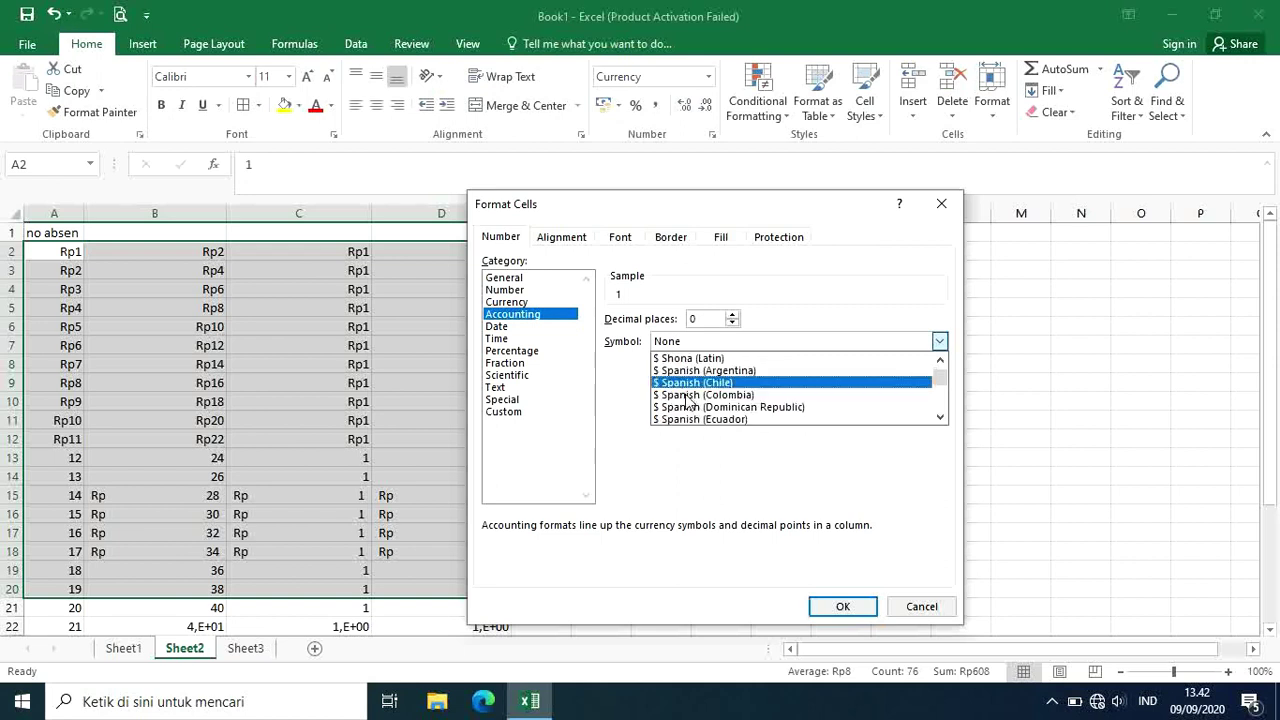
scroll(686, 405, down, 4)
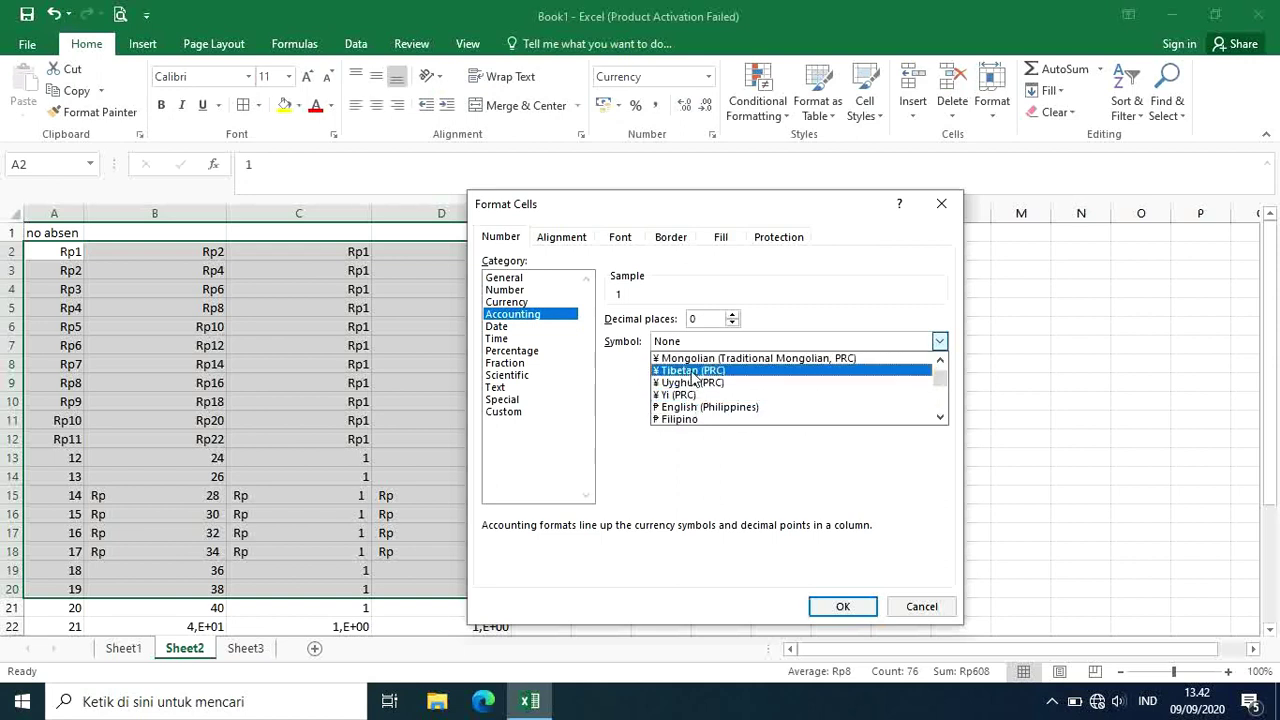
click(693, 372)
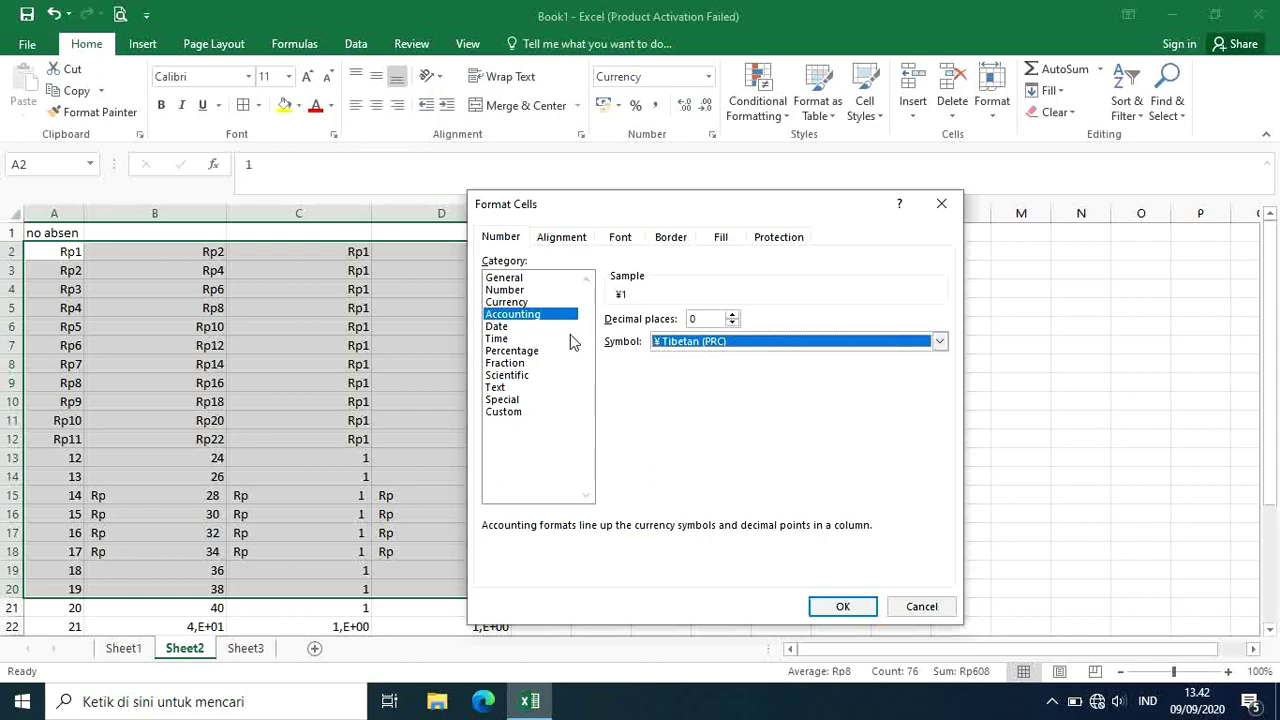
click(579, 246)
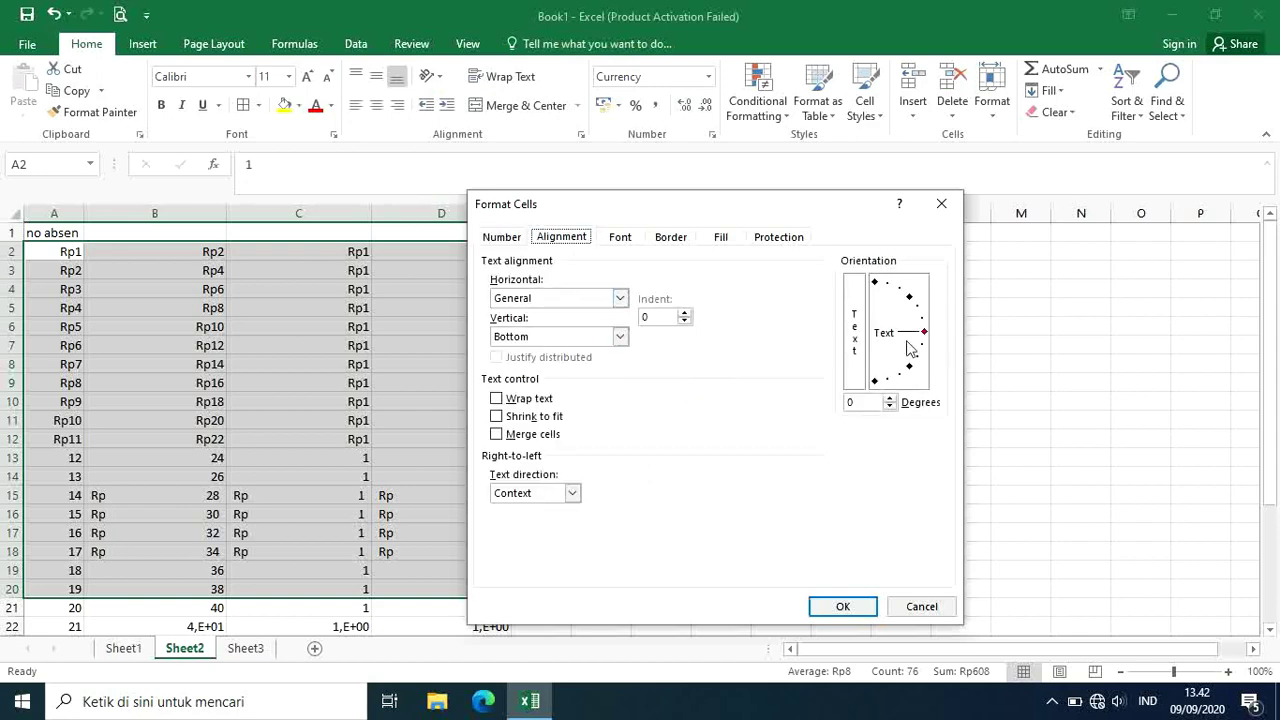
drag(926, 339, 876, 292)
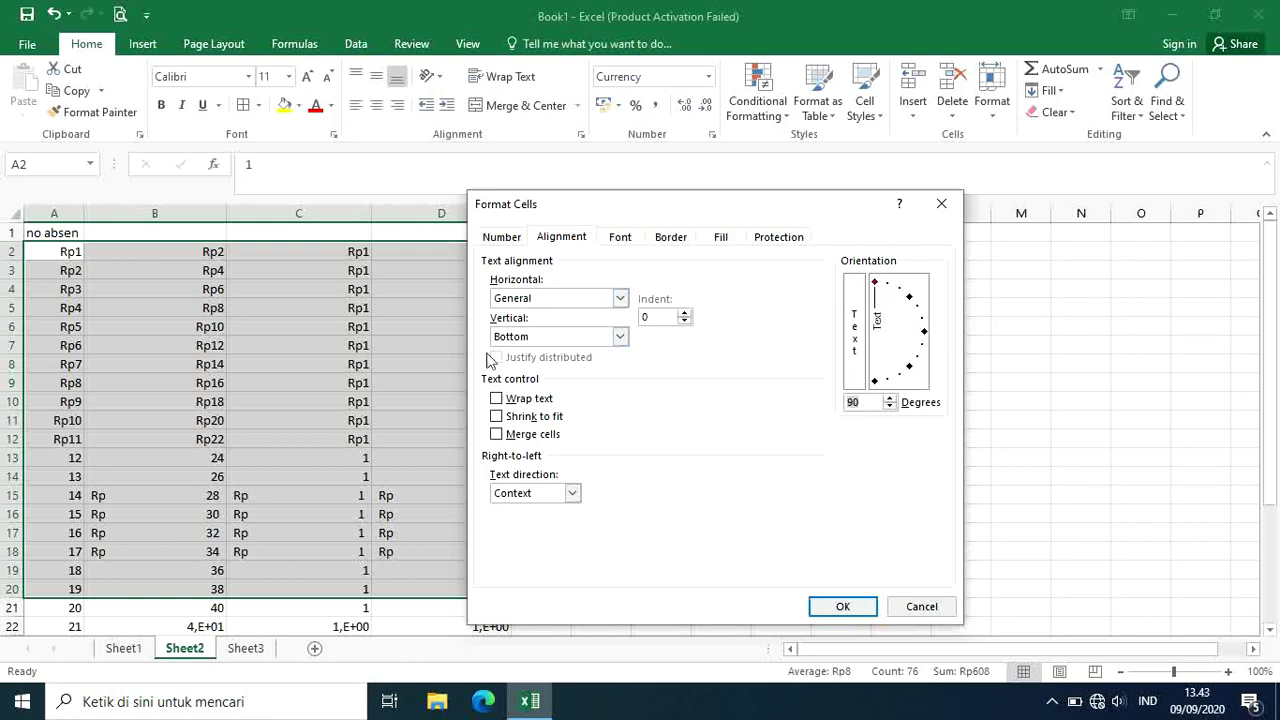
Set the font of the selected cells to Arial Black, size 14, with the Strikethrough effect.
click(637, 241)
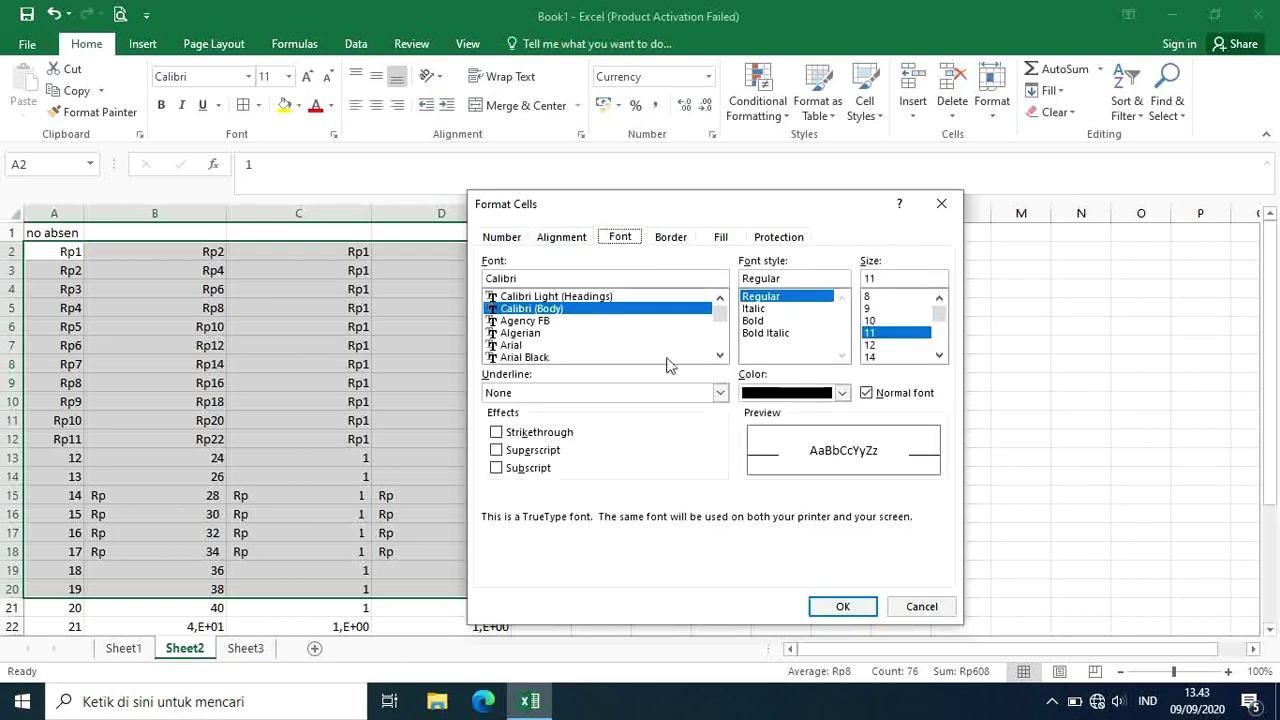
click(495, 321)
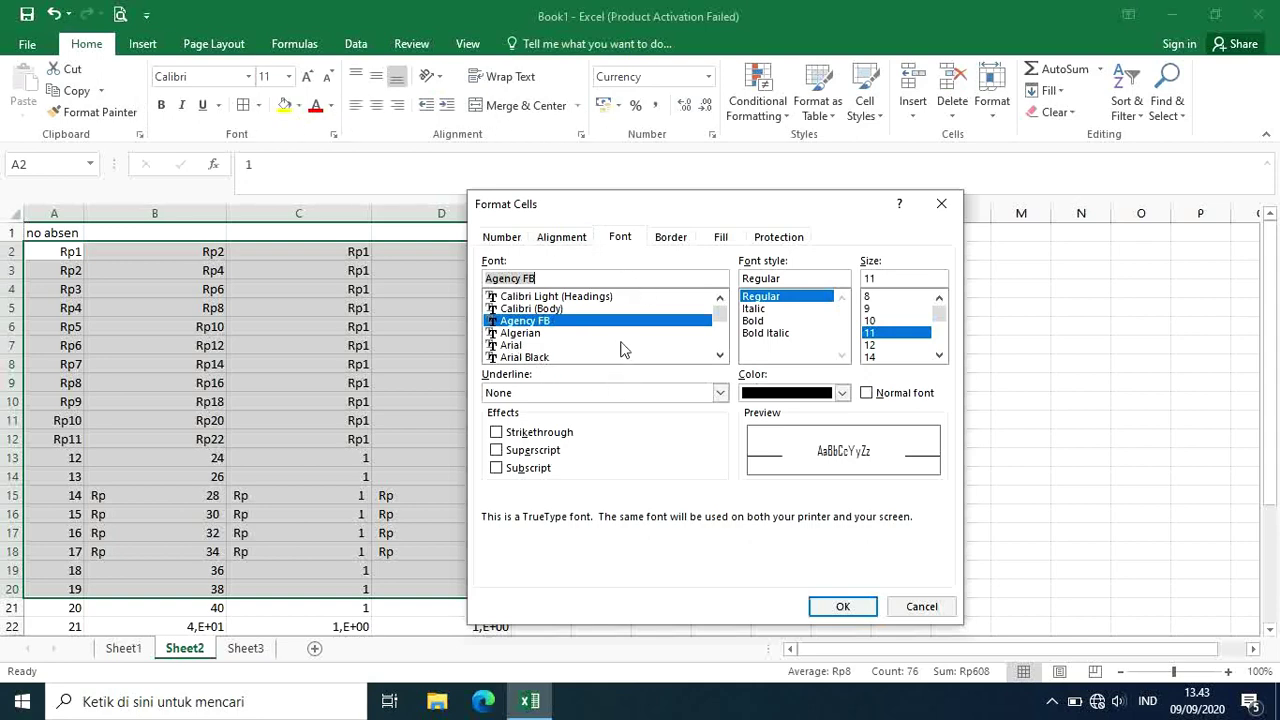
click(517, 345)
click(519, 357)
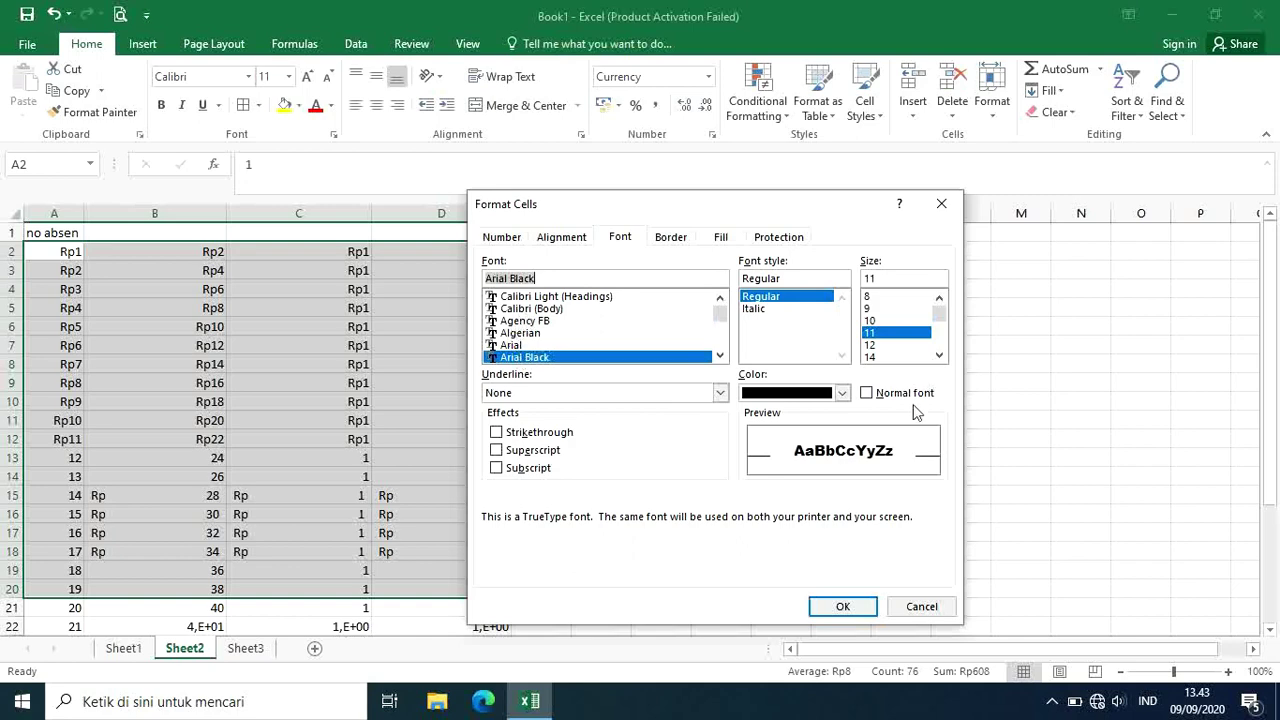
click(874, 322)
click(870, 357)
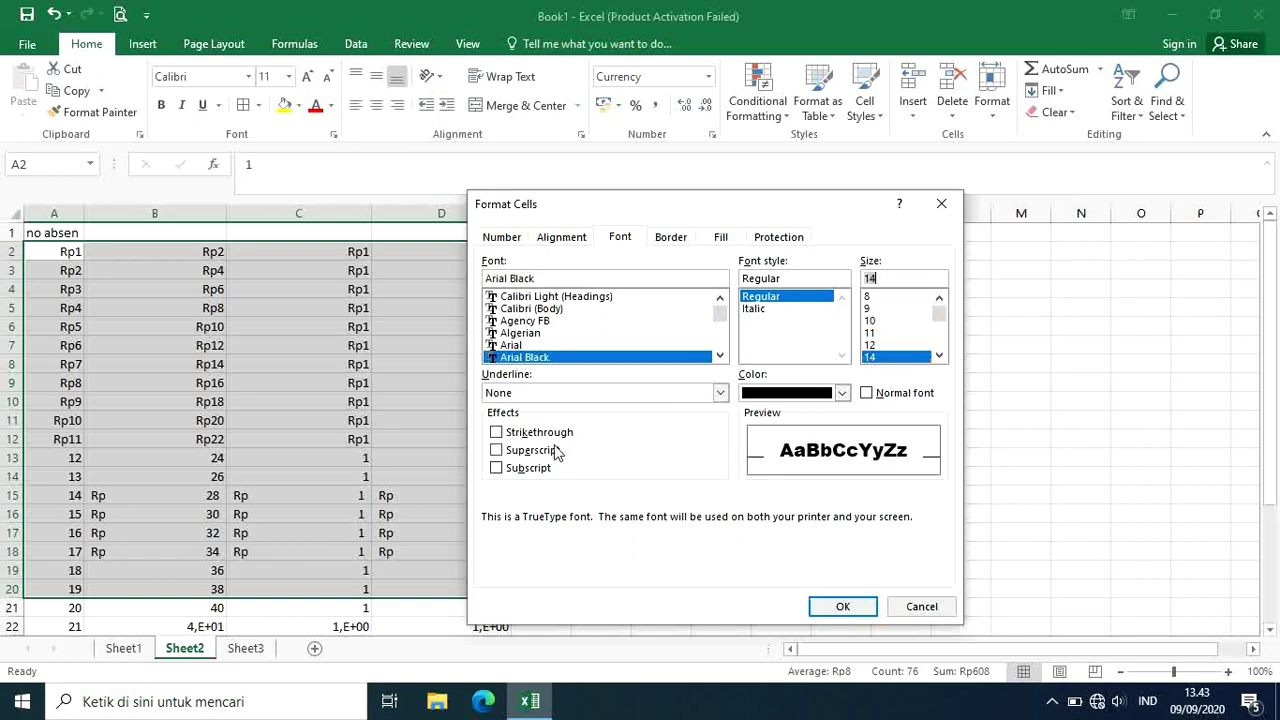
click(497, 433)
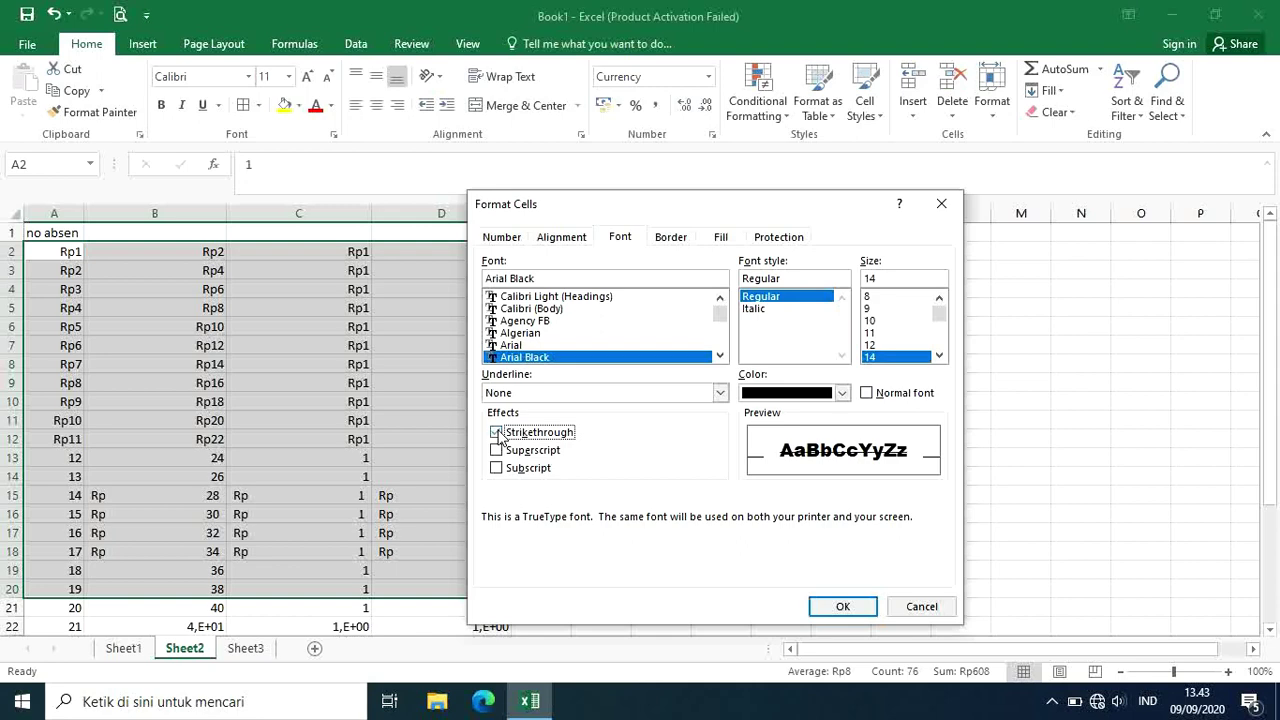
Give the selected range a thick red outline border.
click(671, 240)
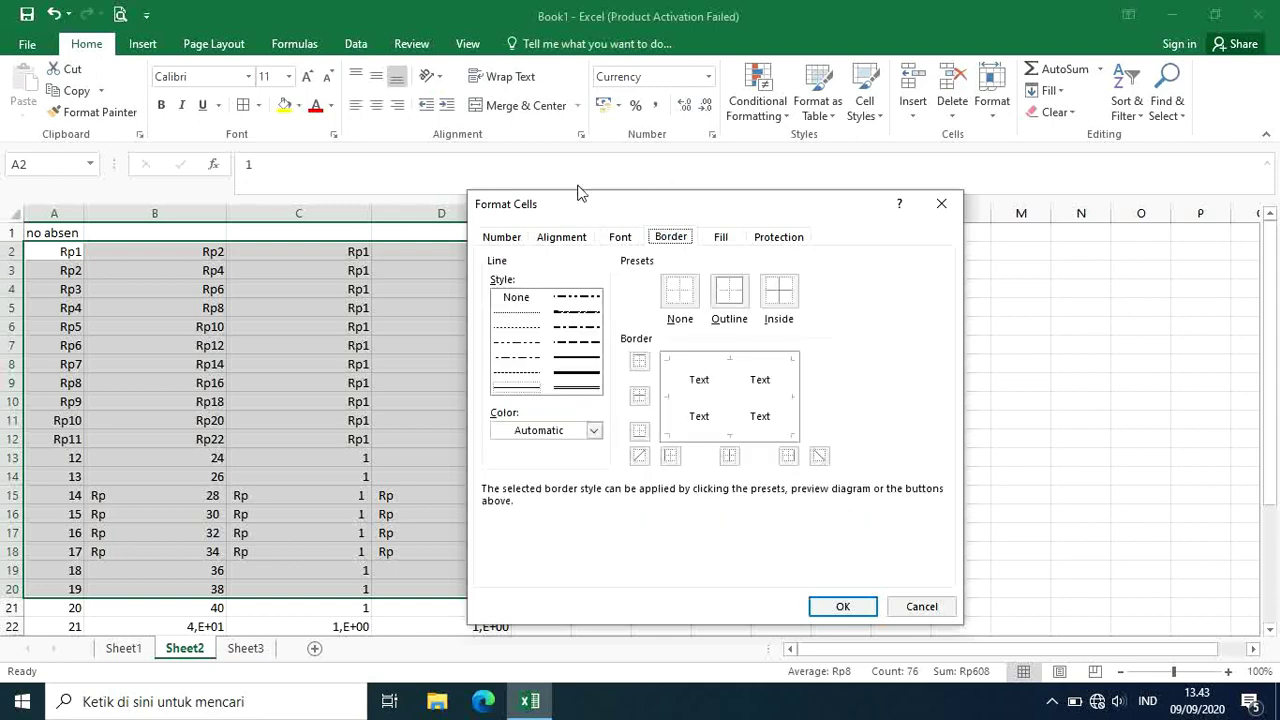
drag(597, 212, 668, 207)
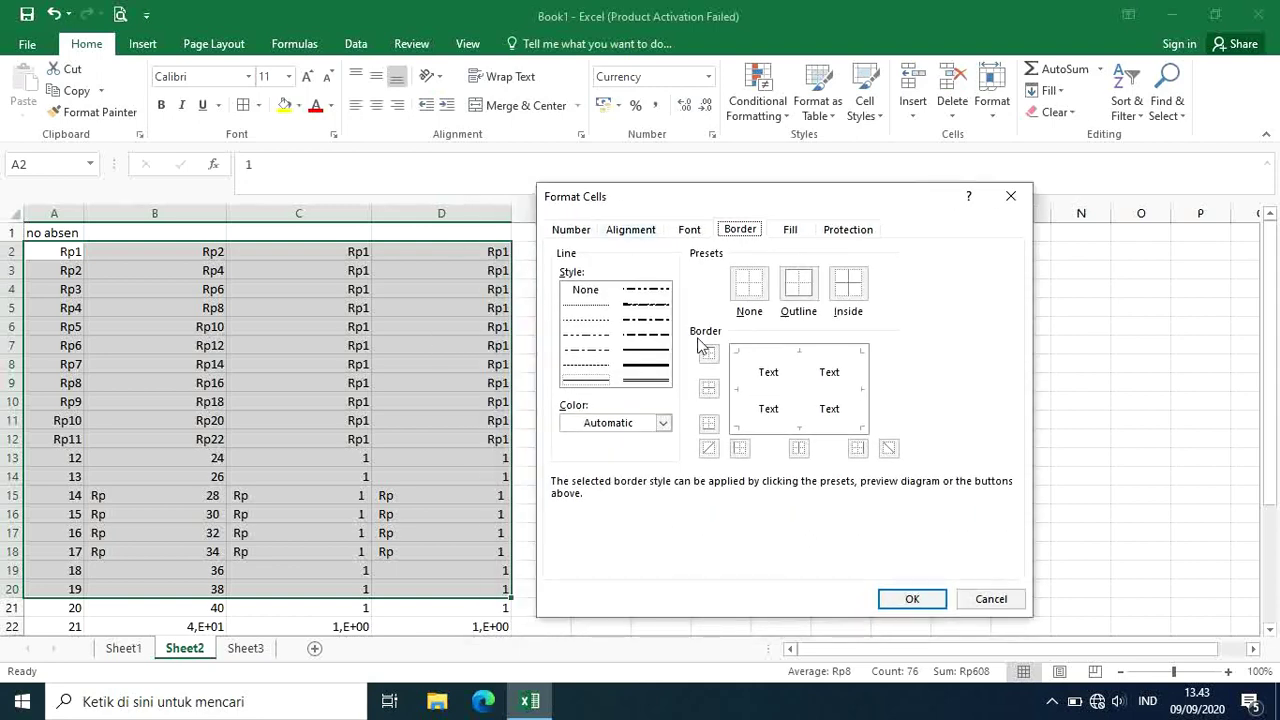
click(640, 372)
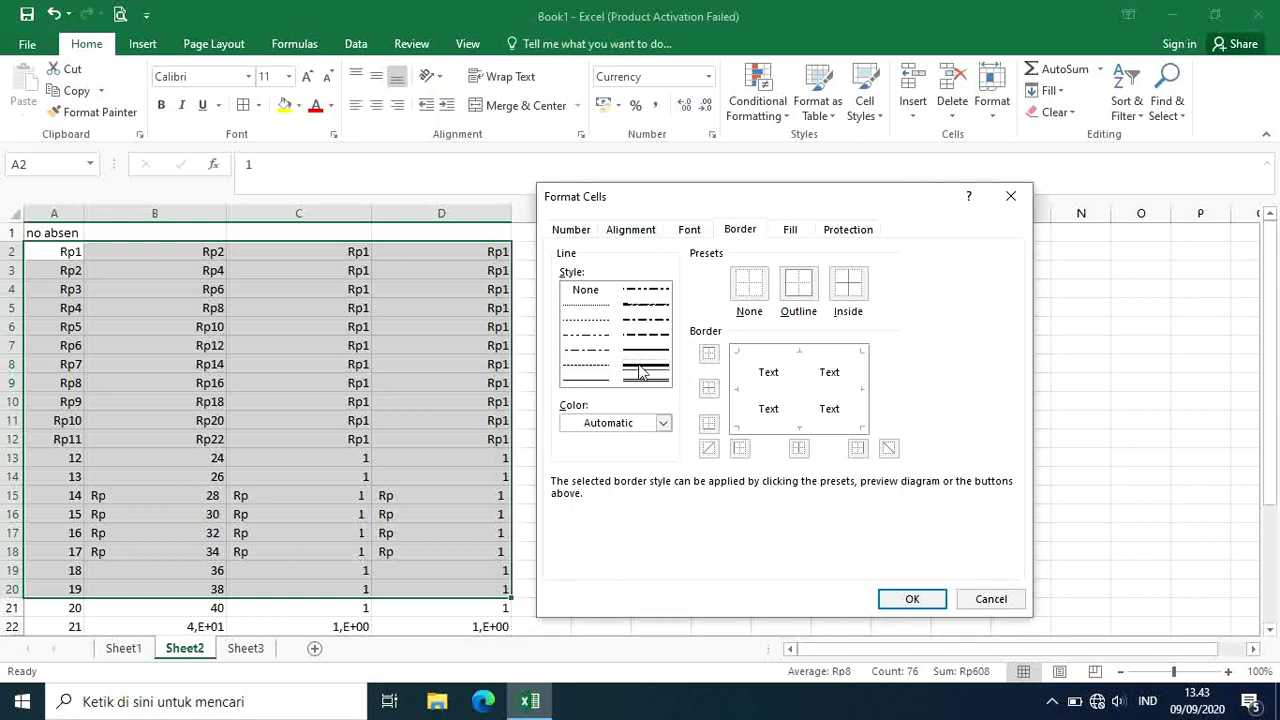
click(662, 423)
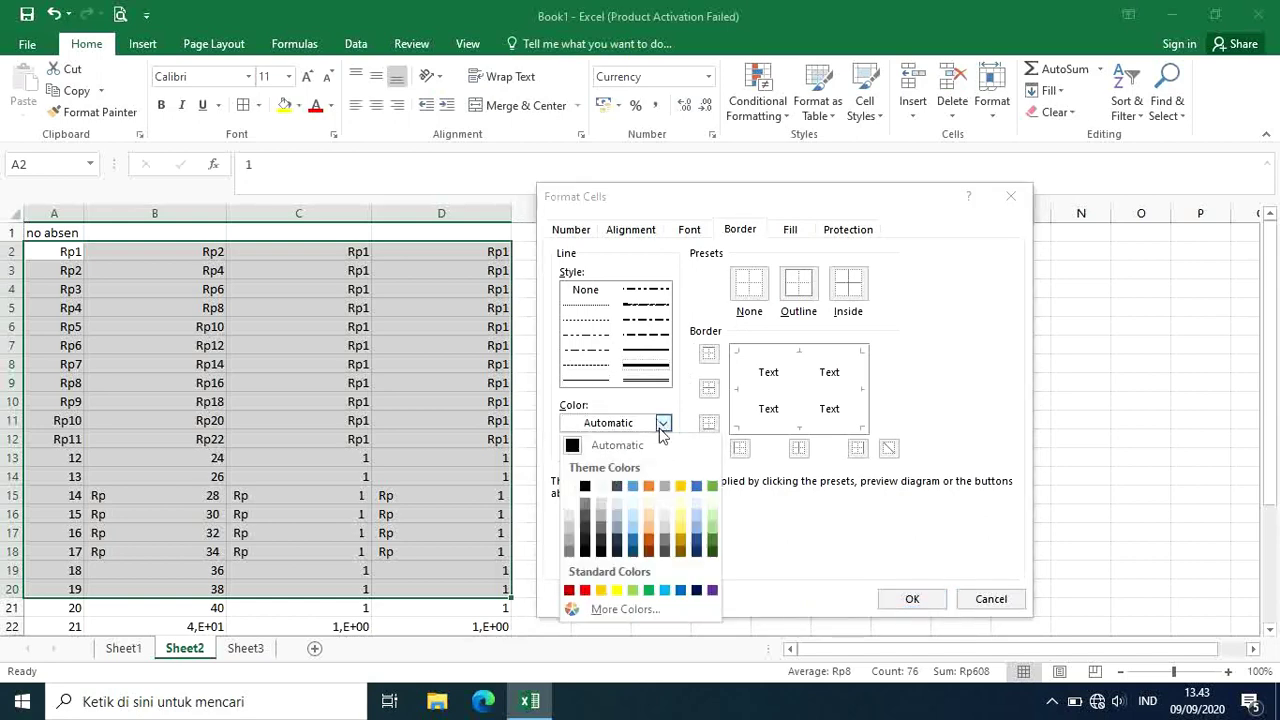
click(585, 590)
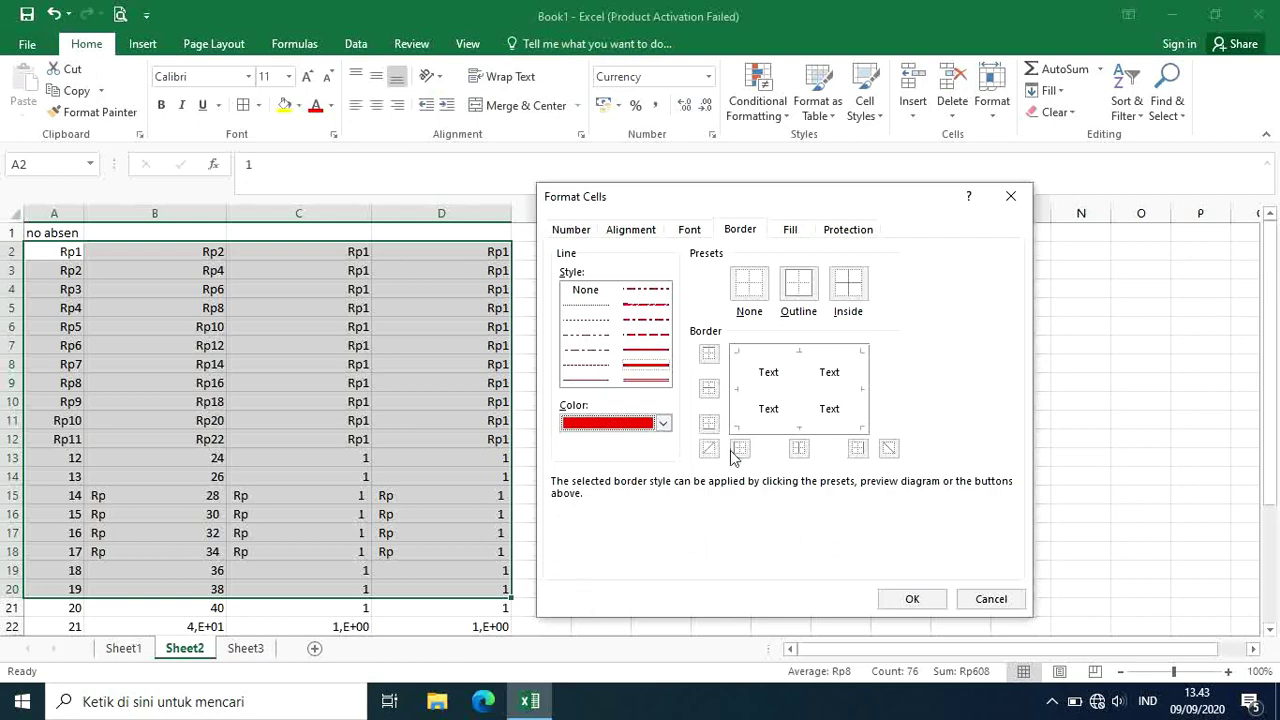
click(800, 290)
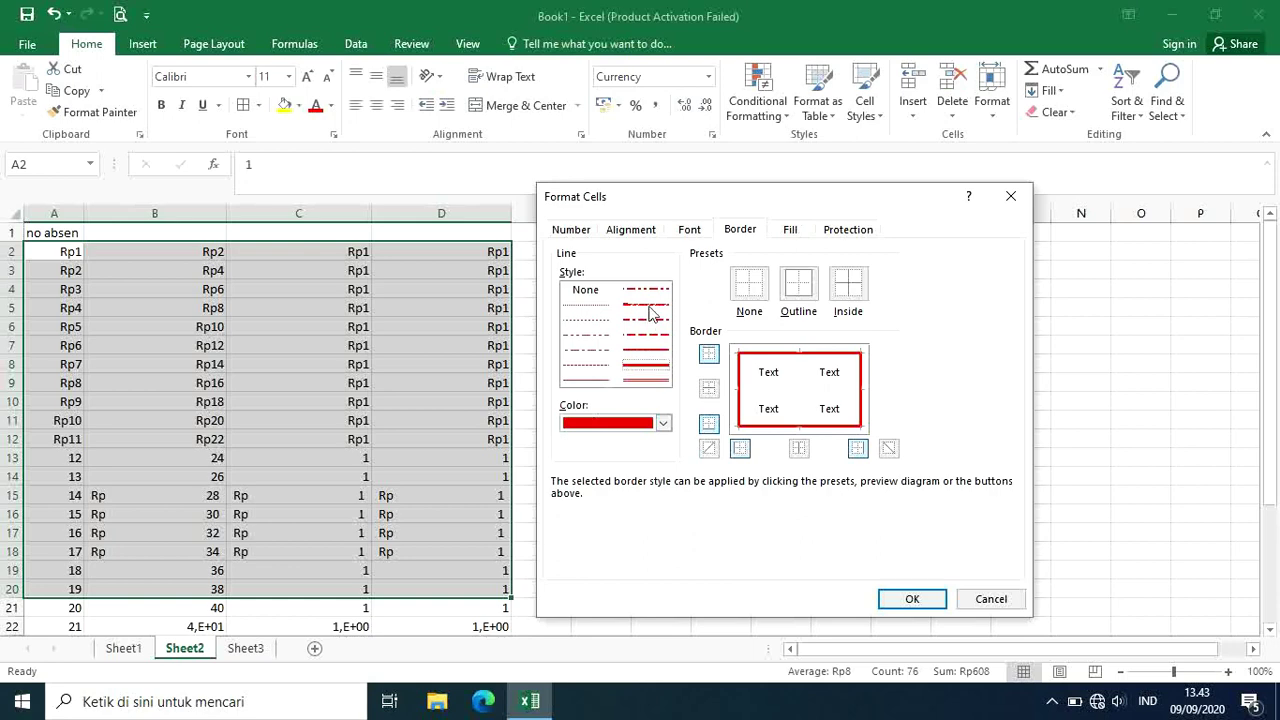
Add light blue dash-dot borders between the cells inside the selected range.
click(663, 423)
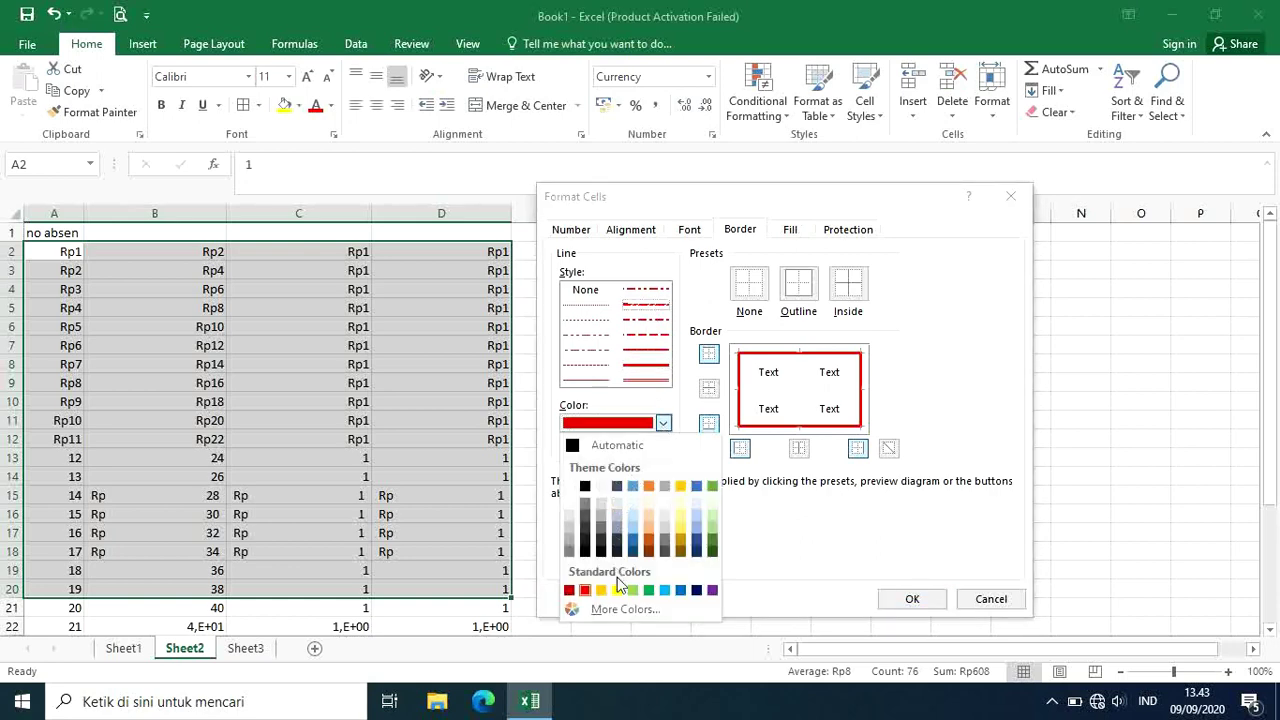
click(665, 590)
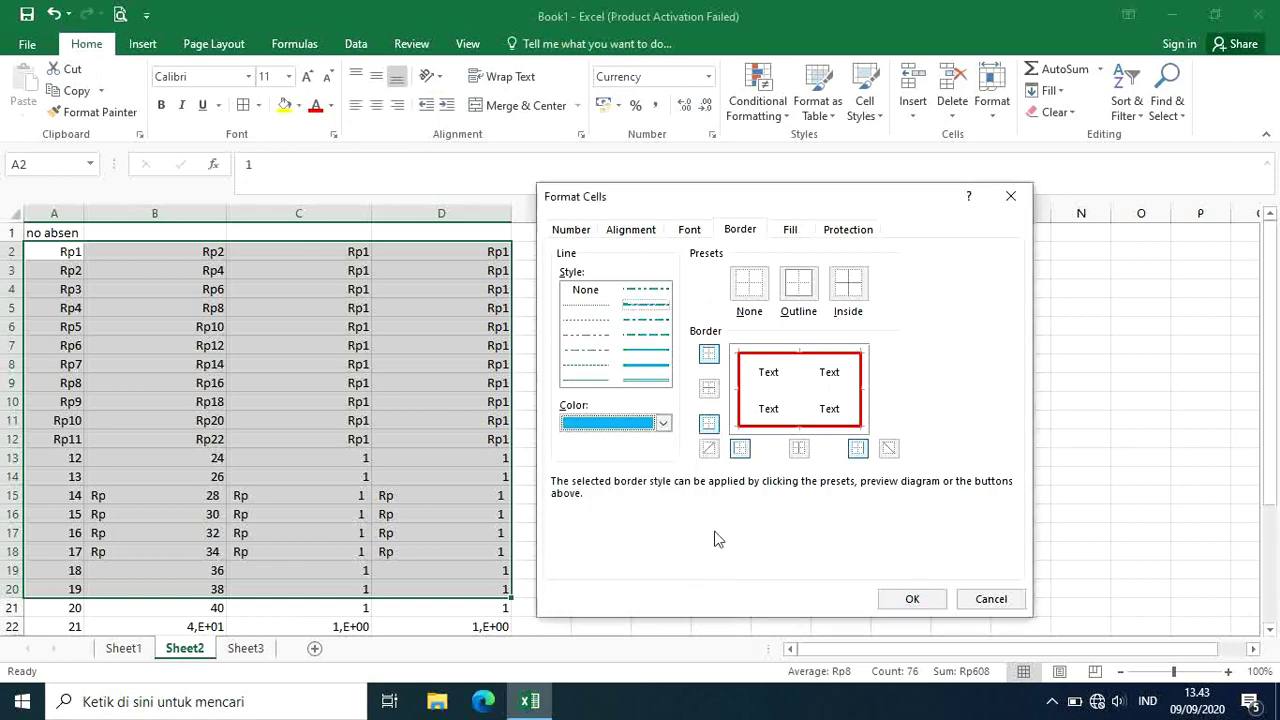
click(800, 388)
click(770, 390)
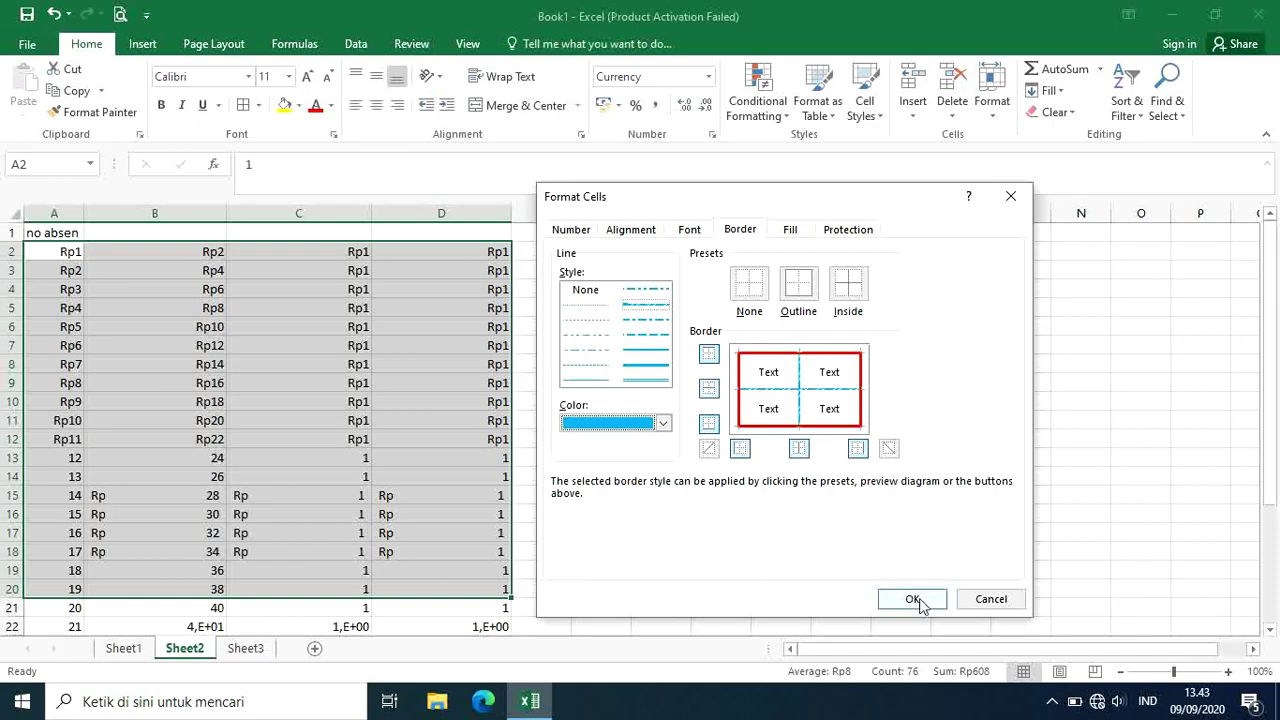
Choose a pale cream background fill, apply all the formatting to A2:D20, and look over the formatted range.
click(789, 231)
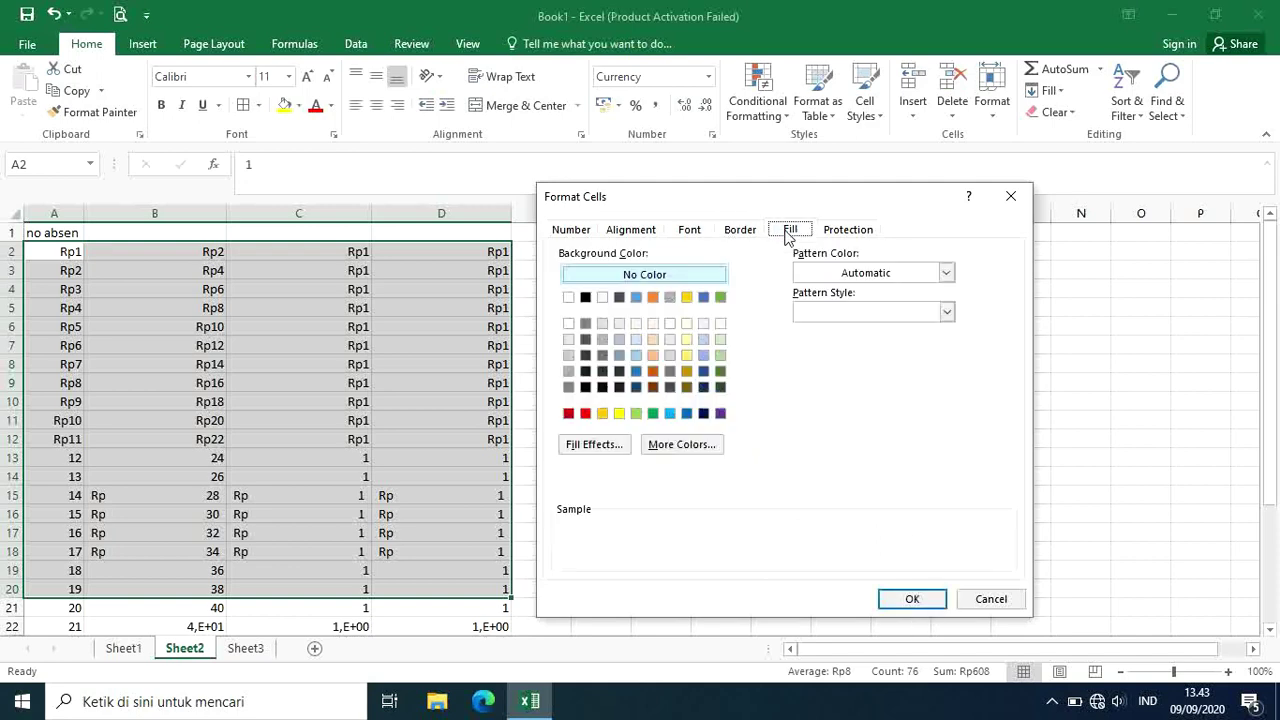
click(653, 324)
click(912, 599)
click(731, 371)
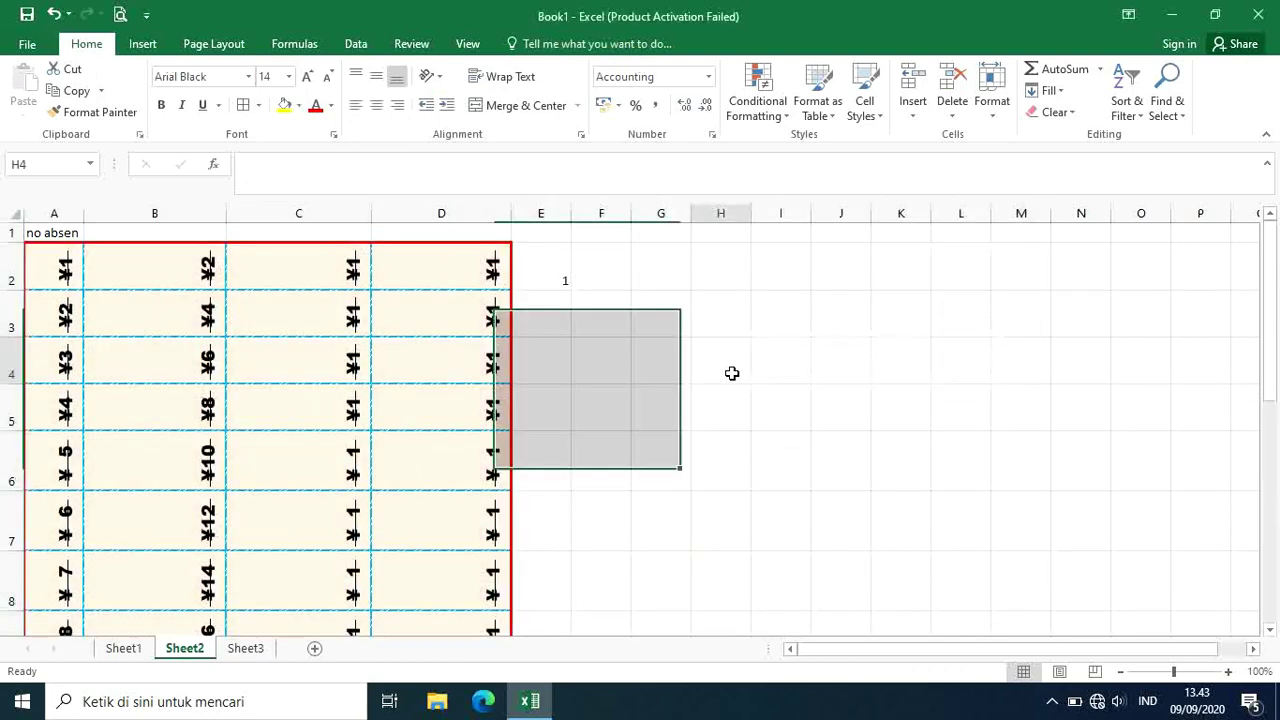
scroll(640, 410, down, 10)
scroll(660, 412, up, 9)
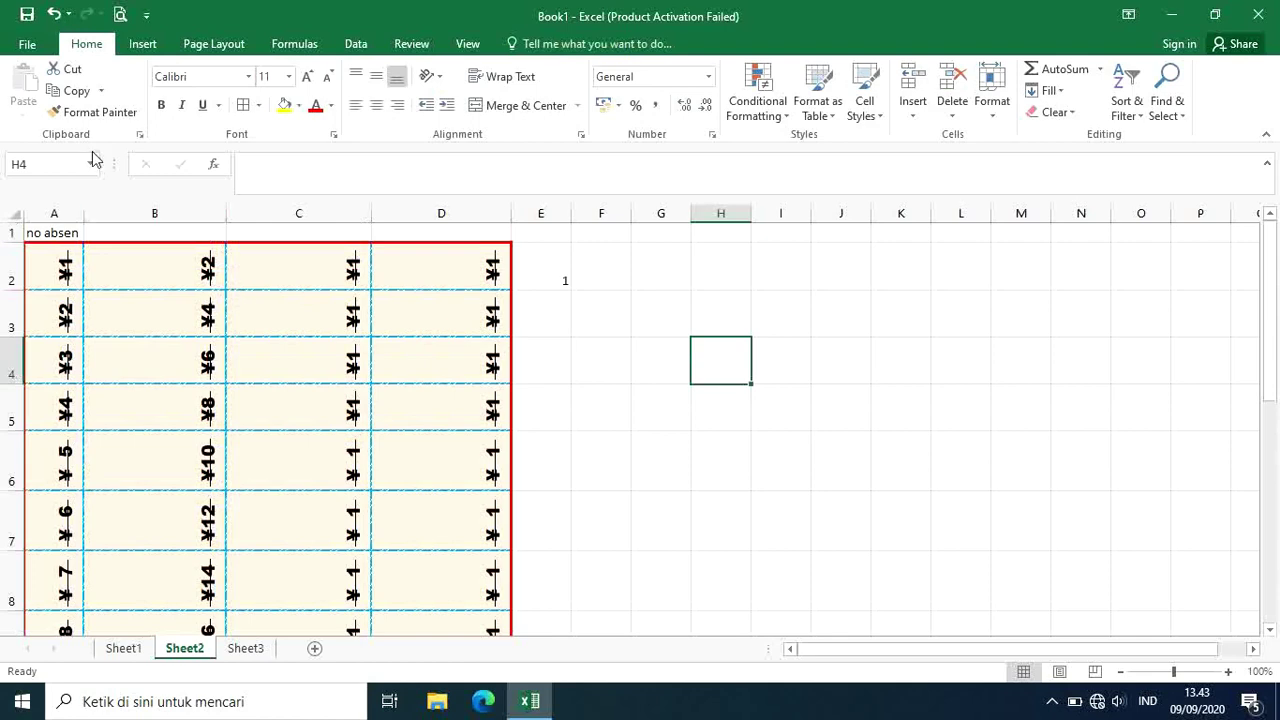
Undo the combined formatting applied to A2:D20.
click(52, 20)
click(580, 287)
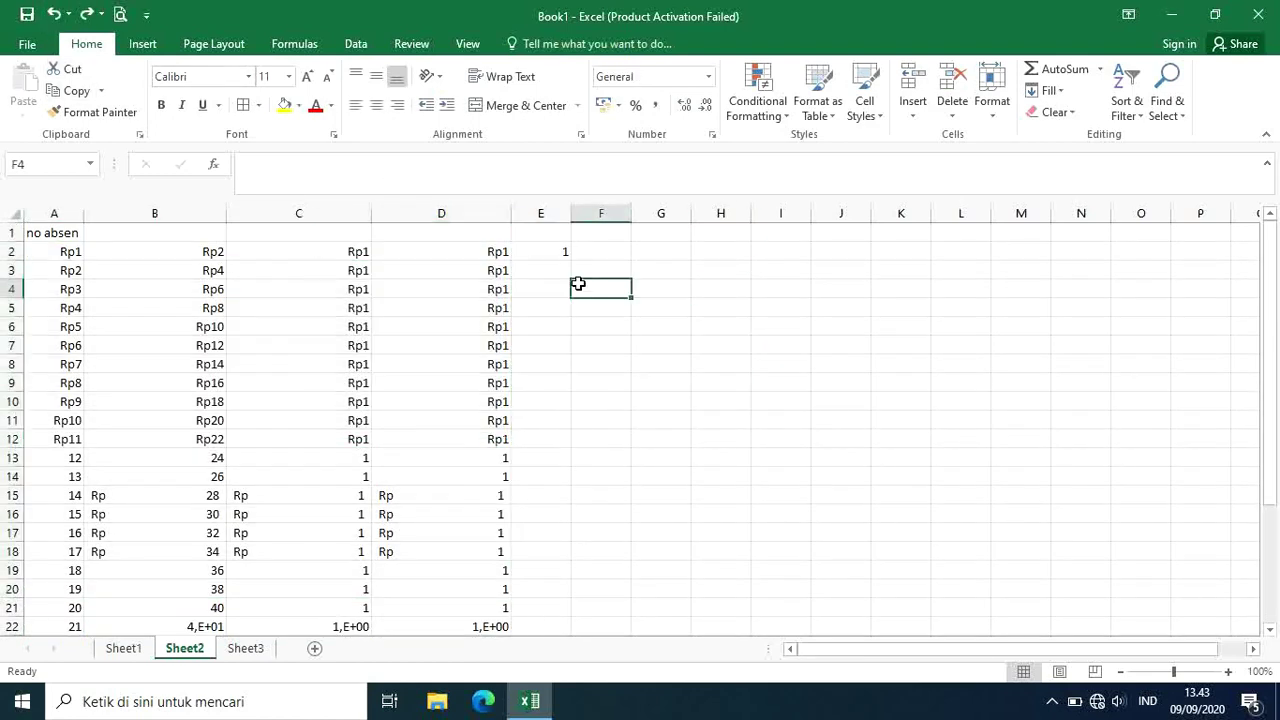
click(646, 365)
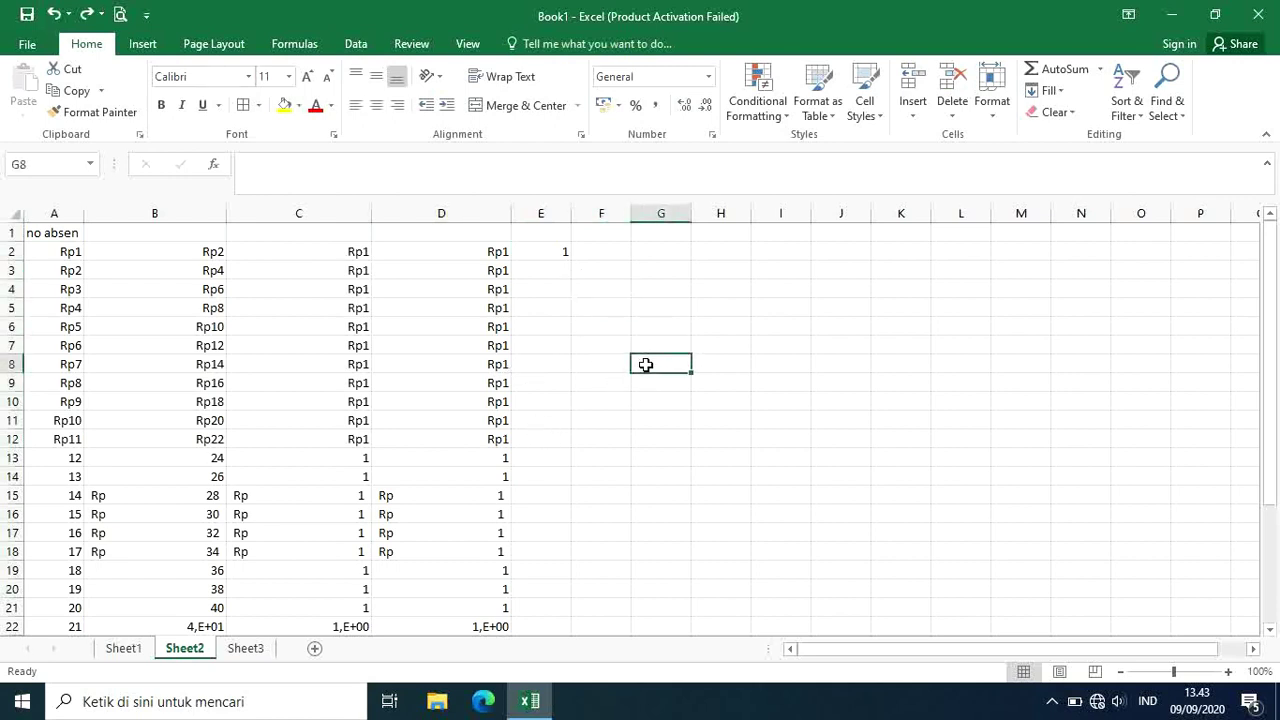
click(637, 398)
Enter the text "ini judul" in cell F7 and select that cell again.
click(627, 346)
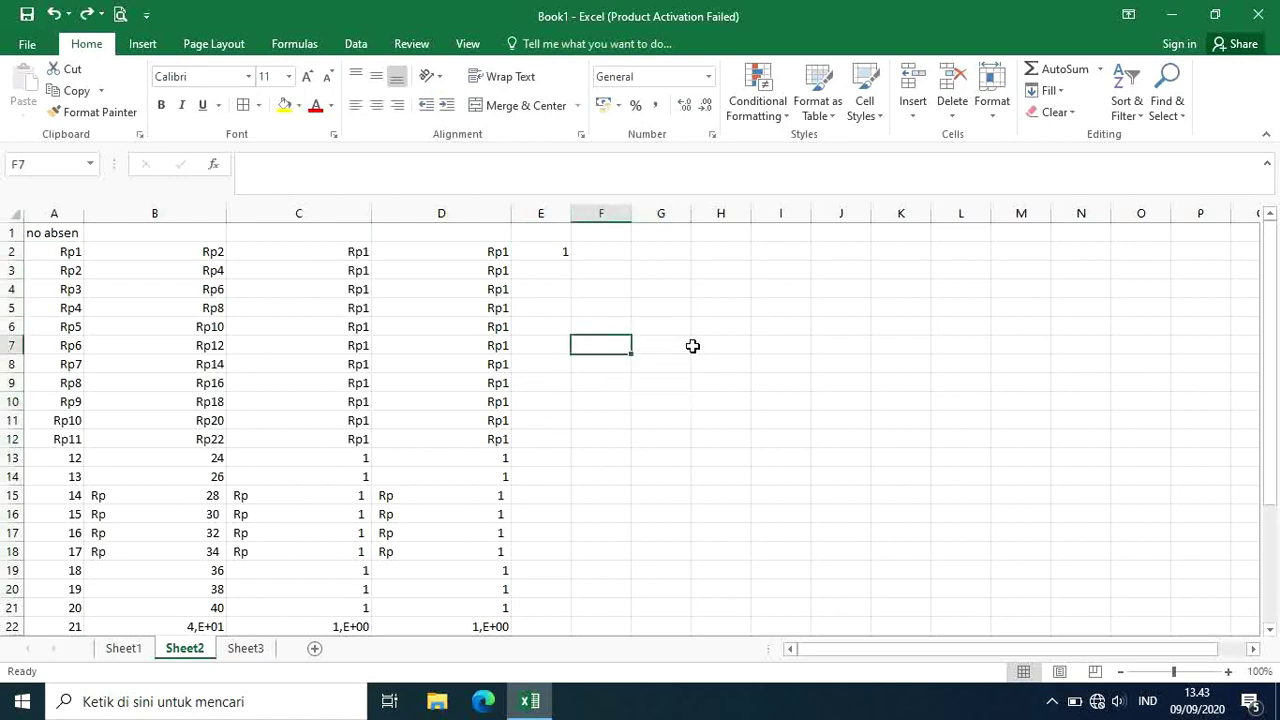
text(ini)
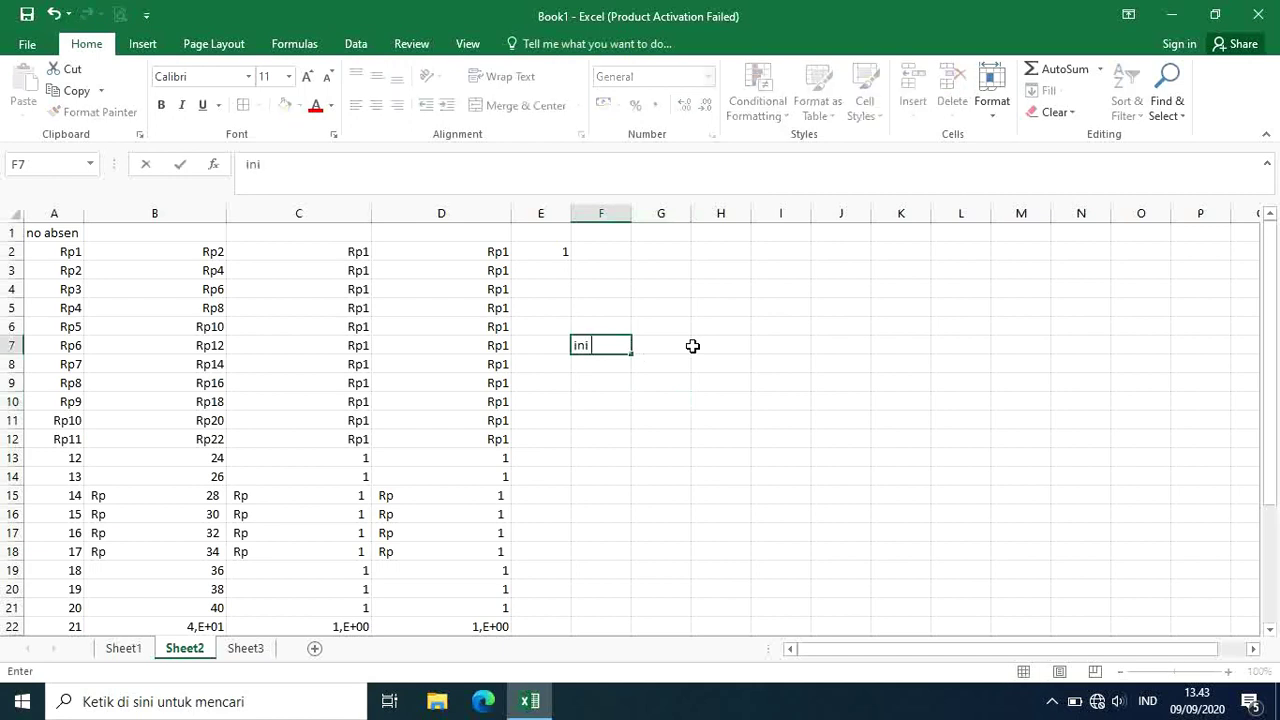
text( judul)
key(Return)
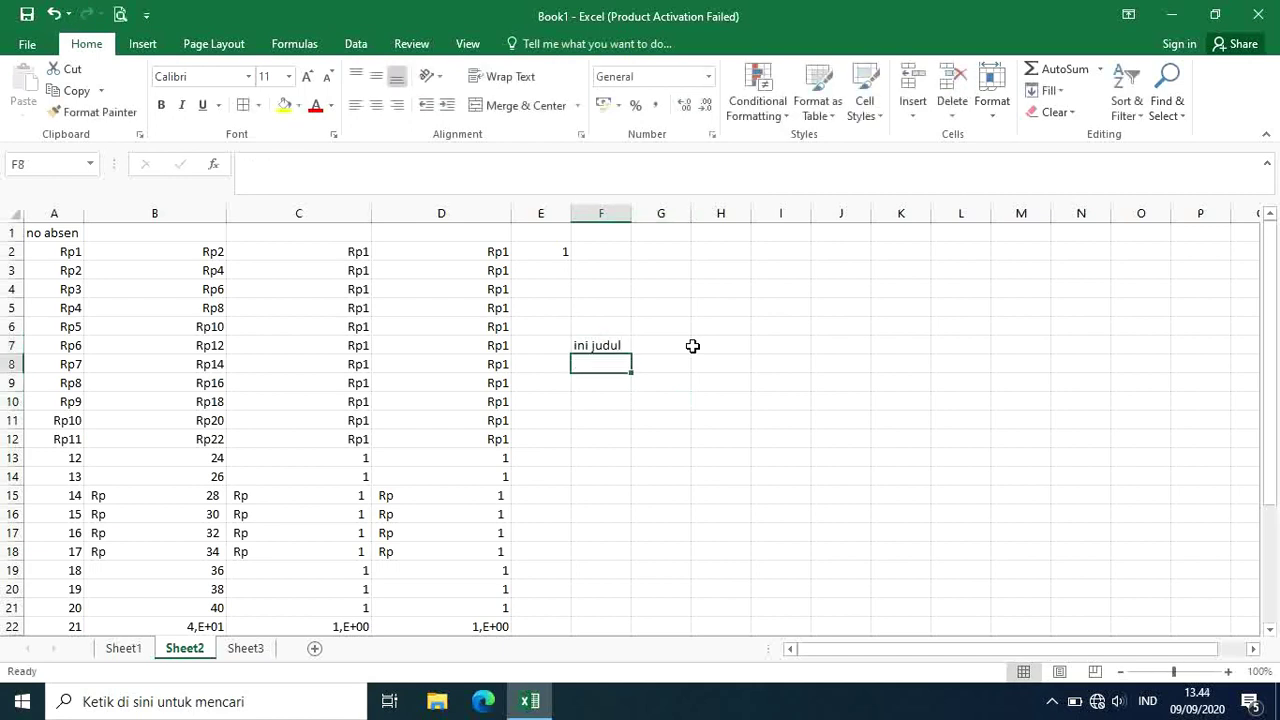
click(598, 346)
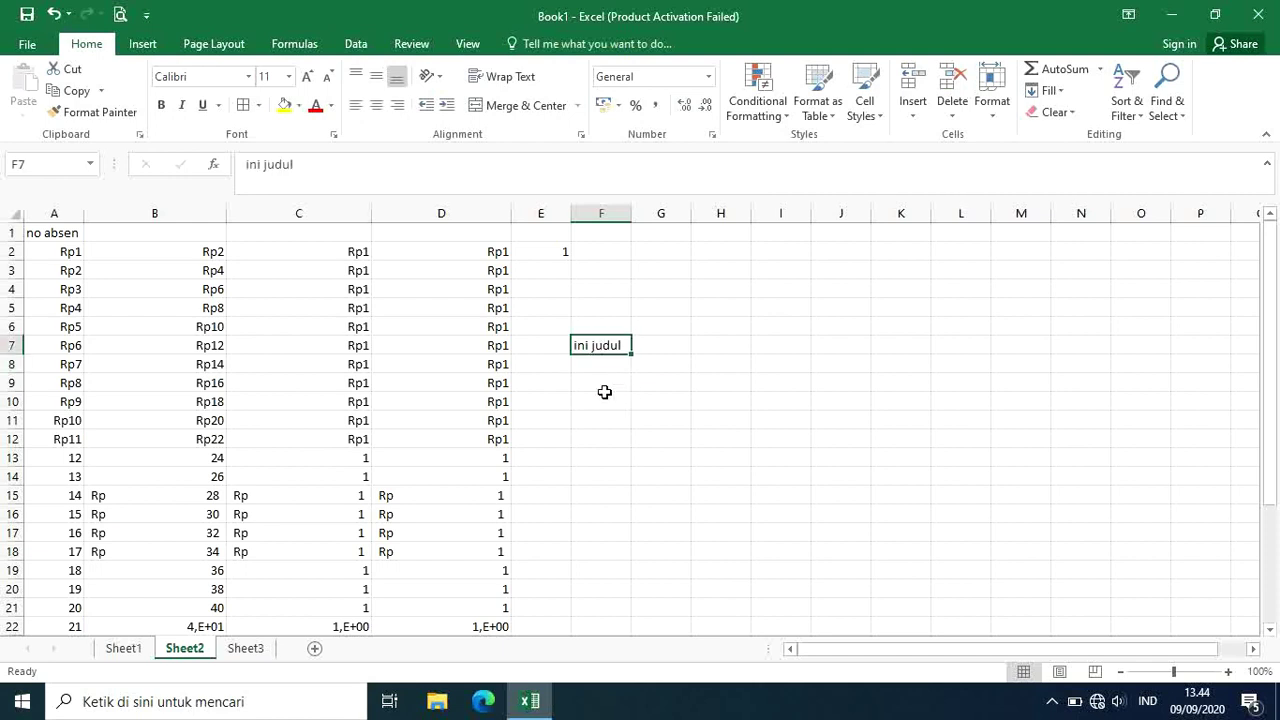
Apply borders to all cells in the range F9:M19.
drag(606, 391, 1040, 556)
click(241, 106)
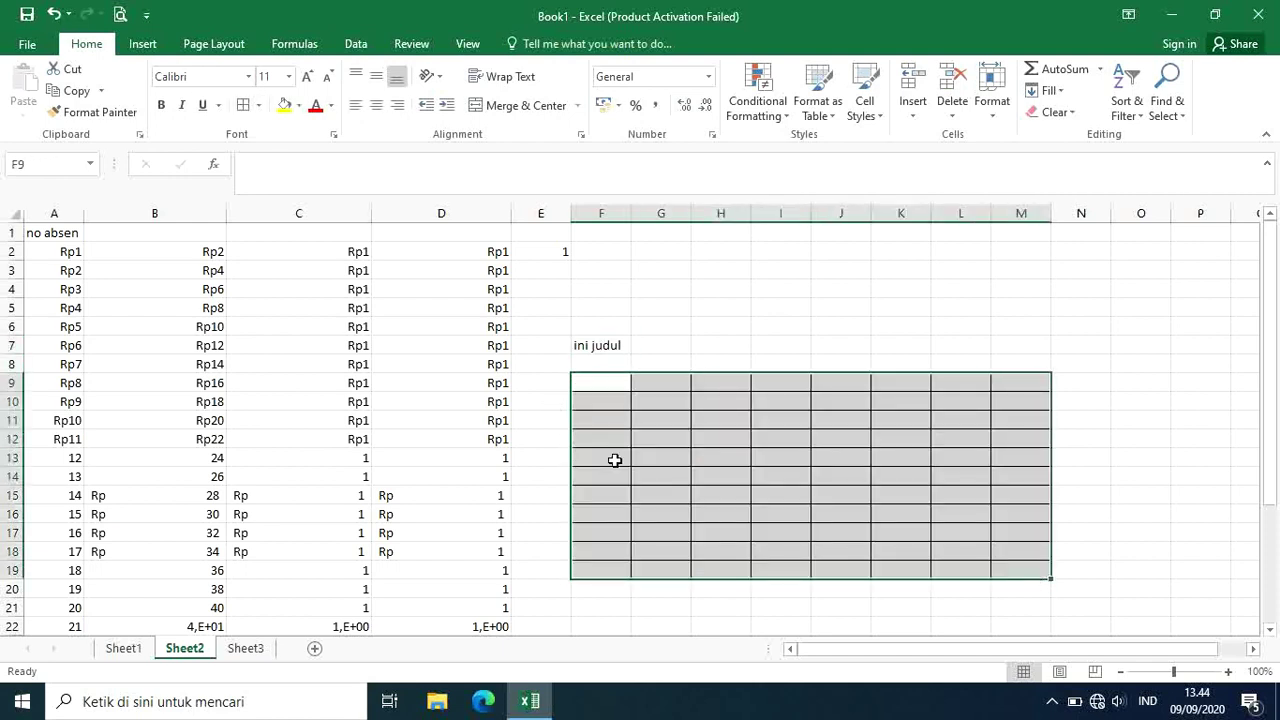
click(614, 460)
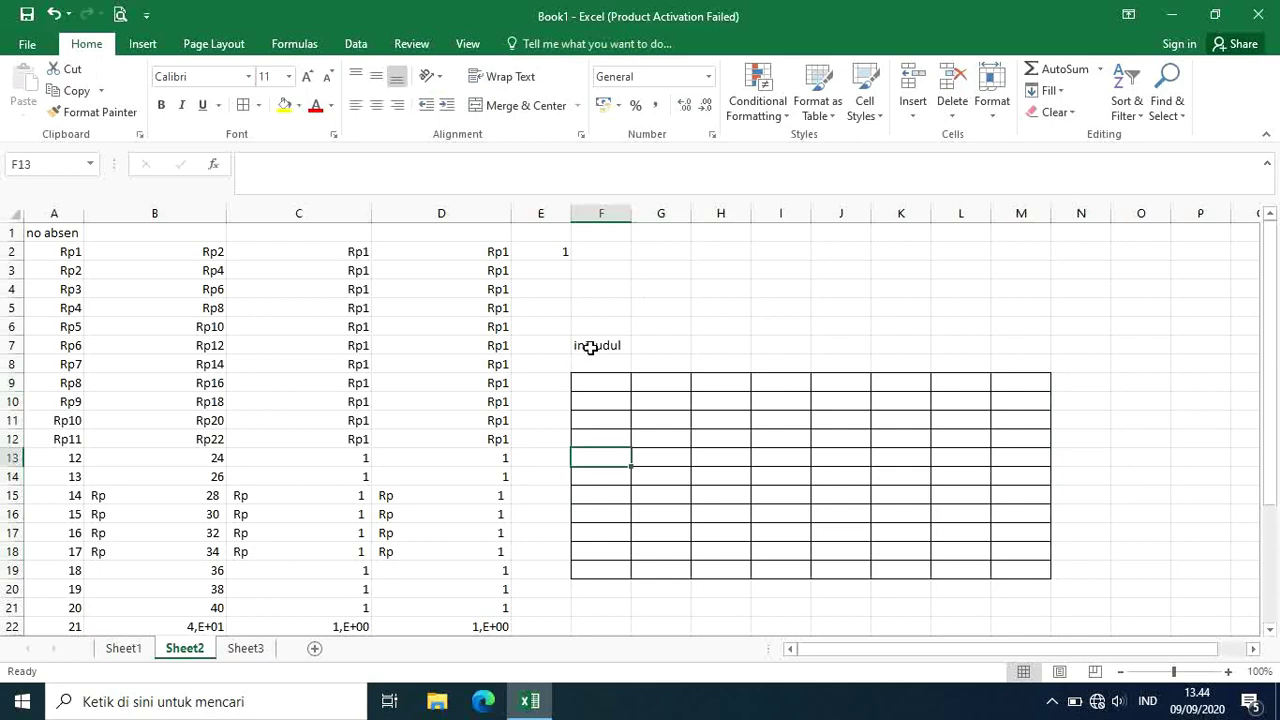
Merge and center the title "ini judul" across cells F7:M7.
drag(591, 344, 1015, 341)
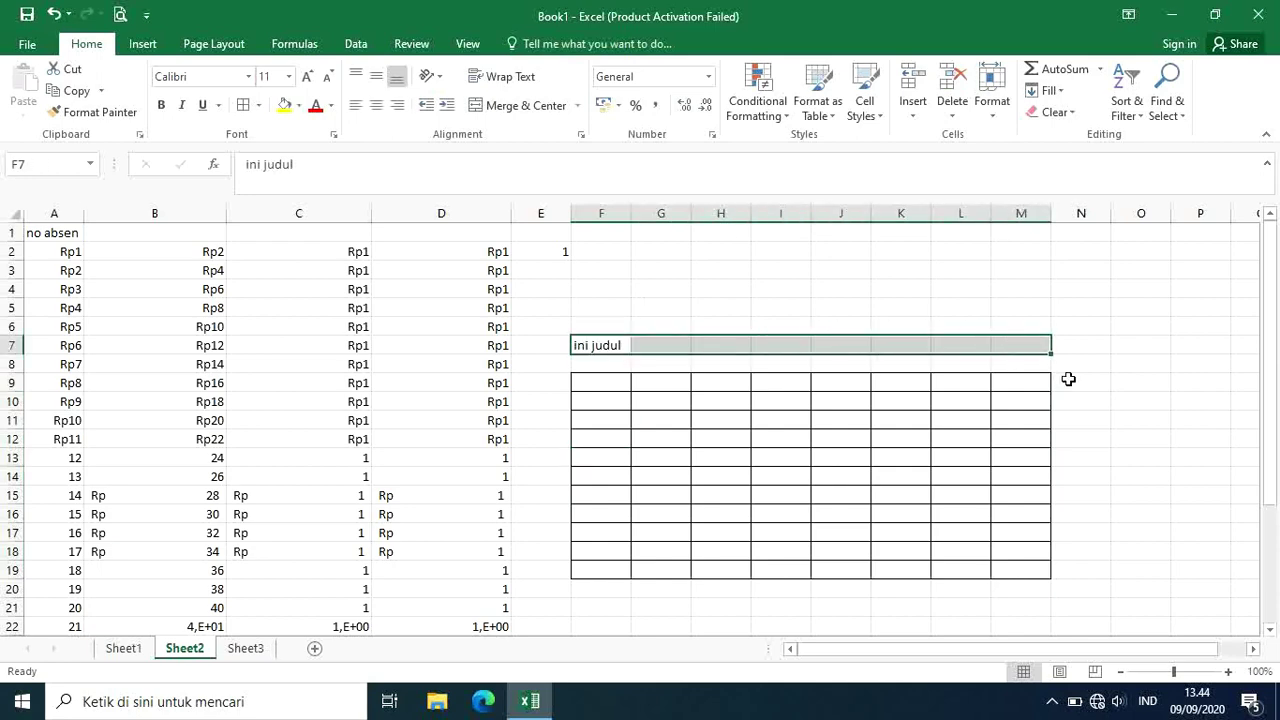
click(515, 107)
click(777, 432)
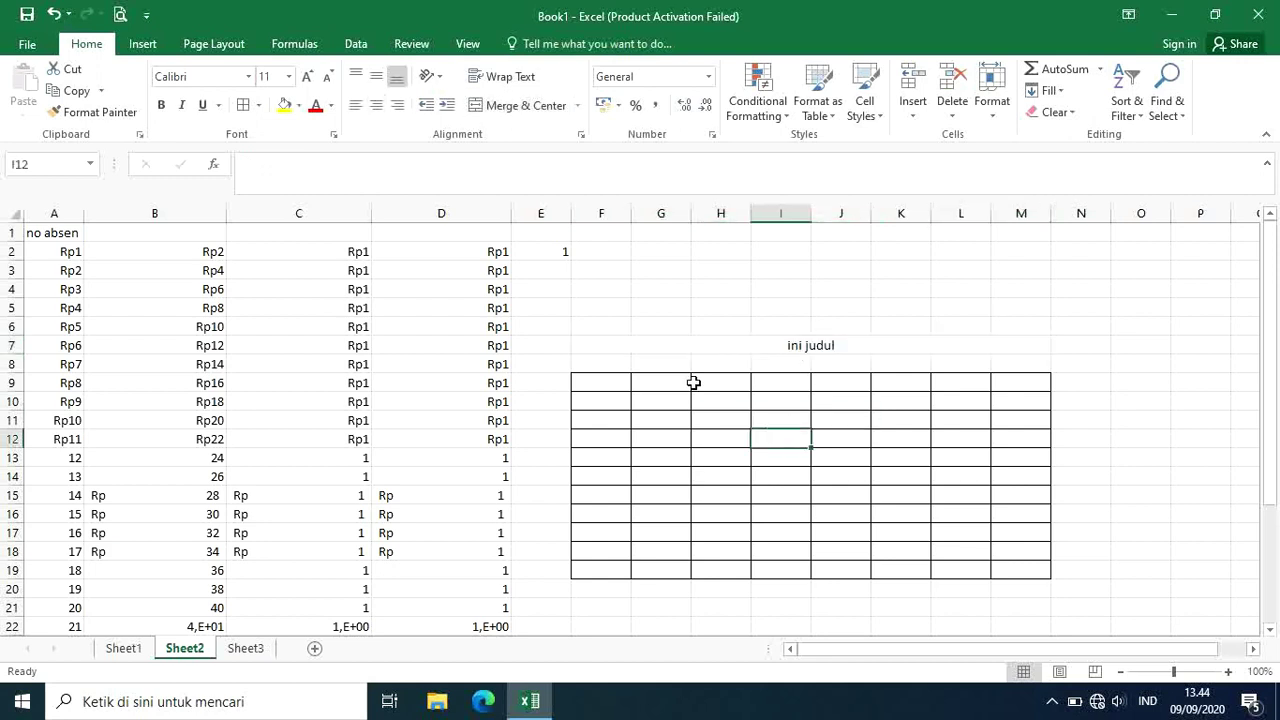
Enter "smp tegaljaya" in cell F9 and wrap the text within the cell.
click(596, 382)
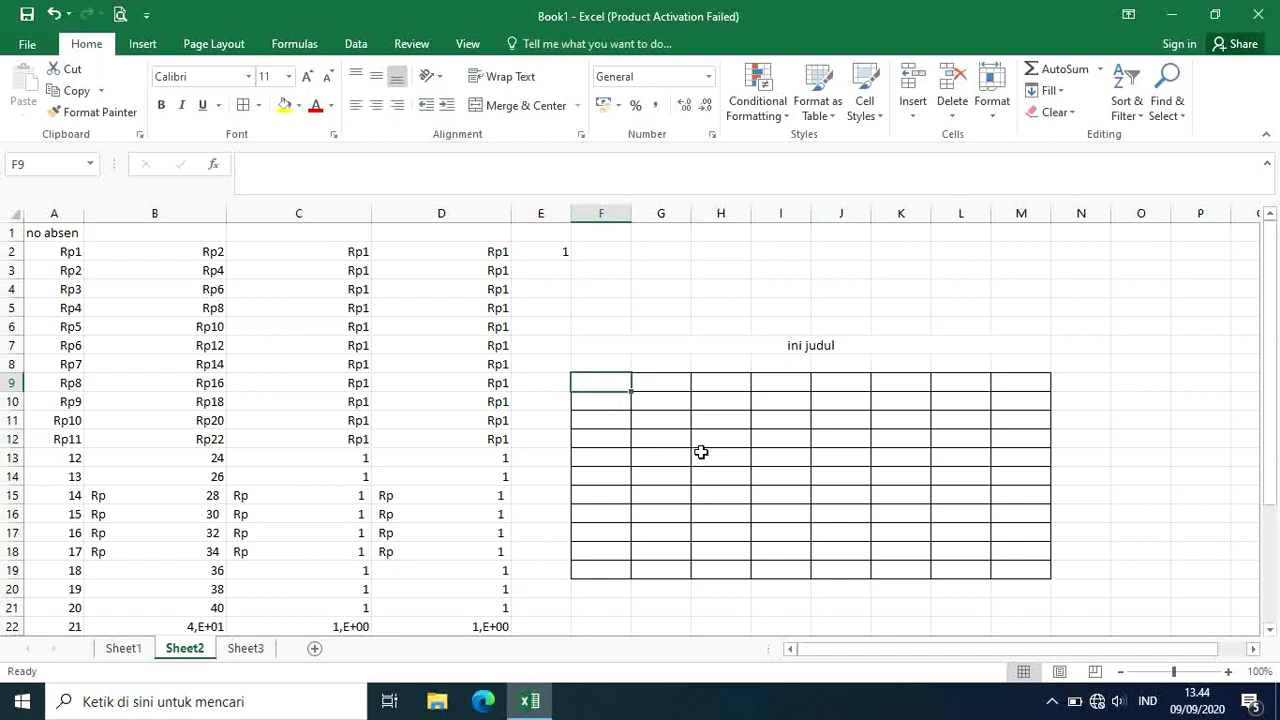
text(smp)
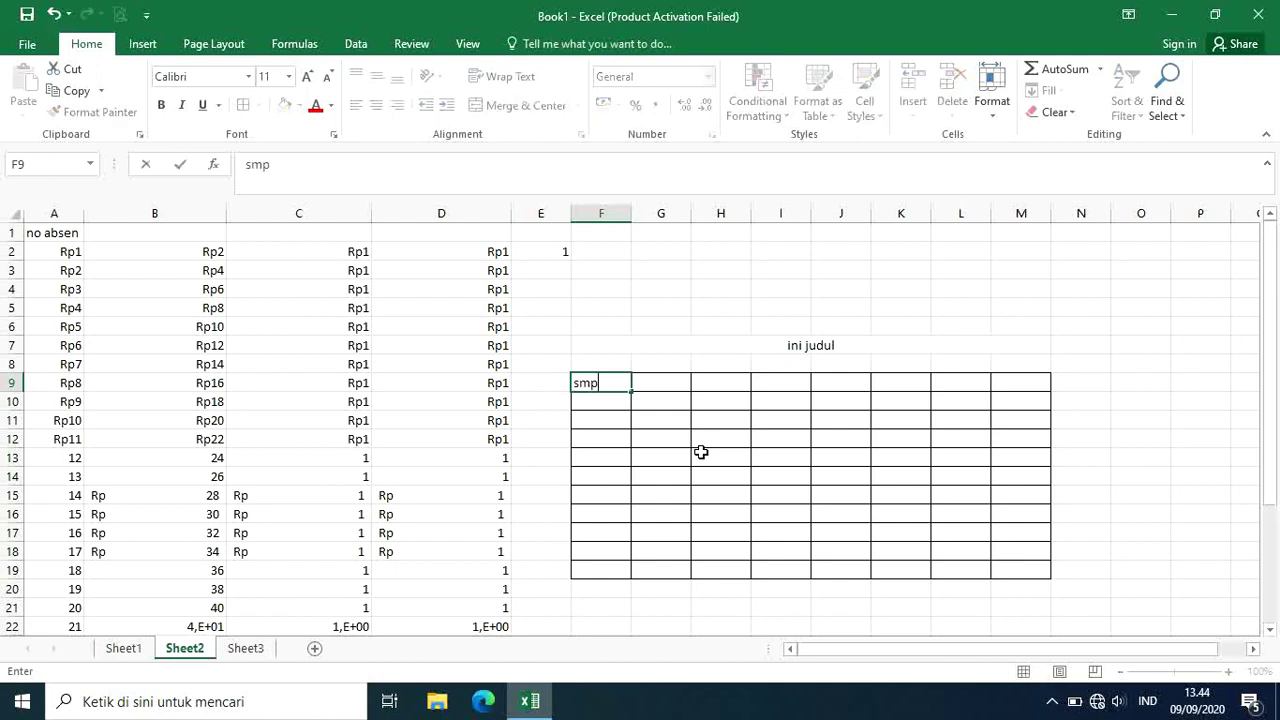
text( tegaljaya)
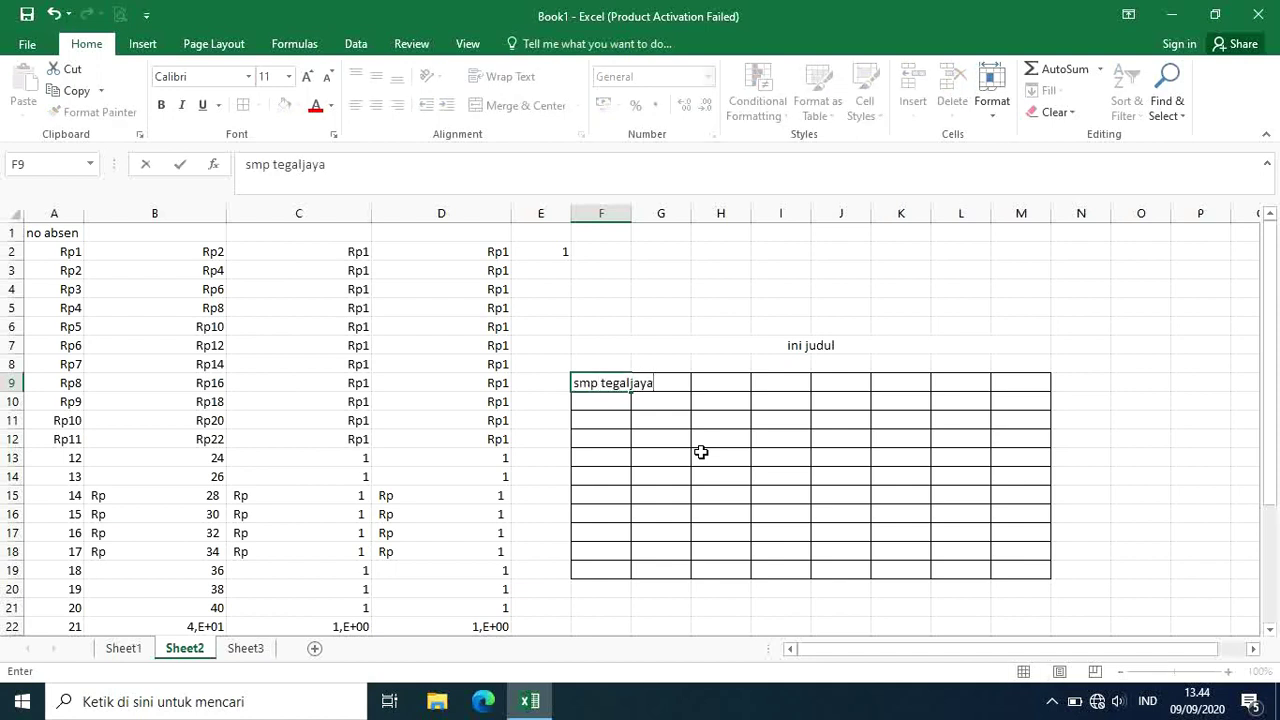
key(Return)
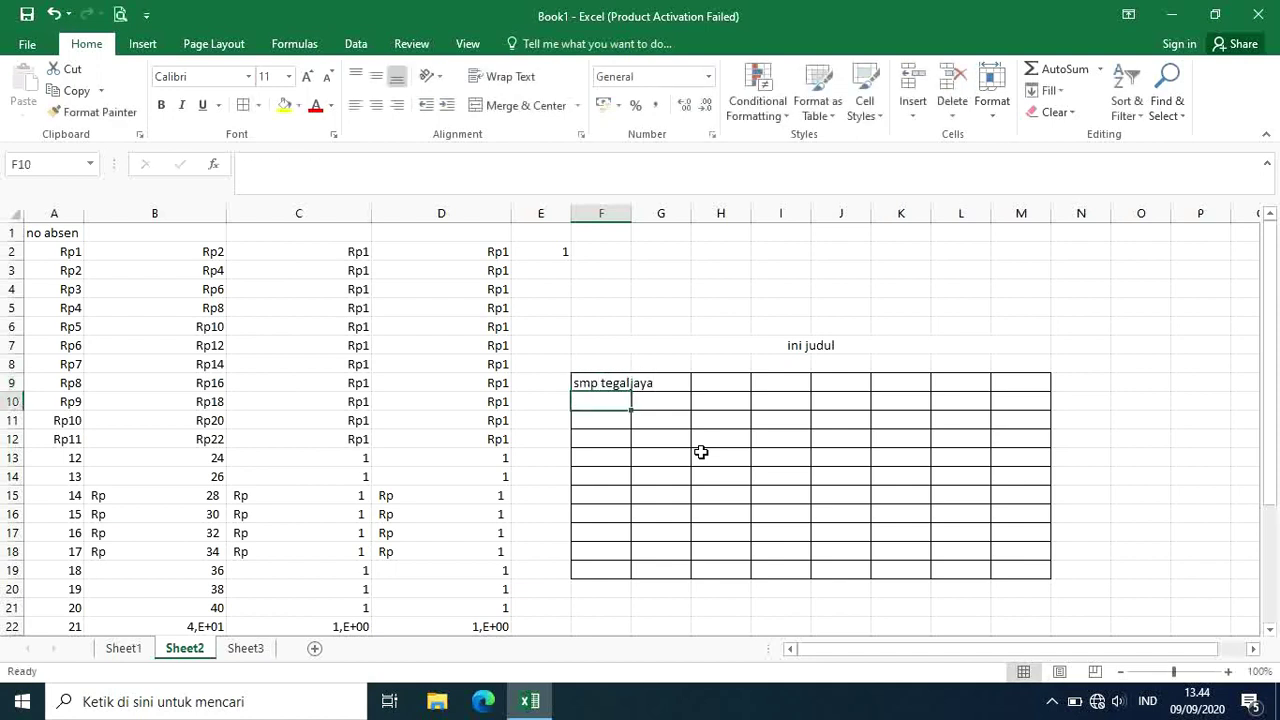
click(606, 384)
click(526, 80)
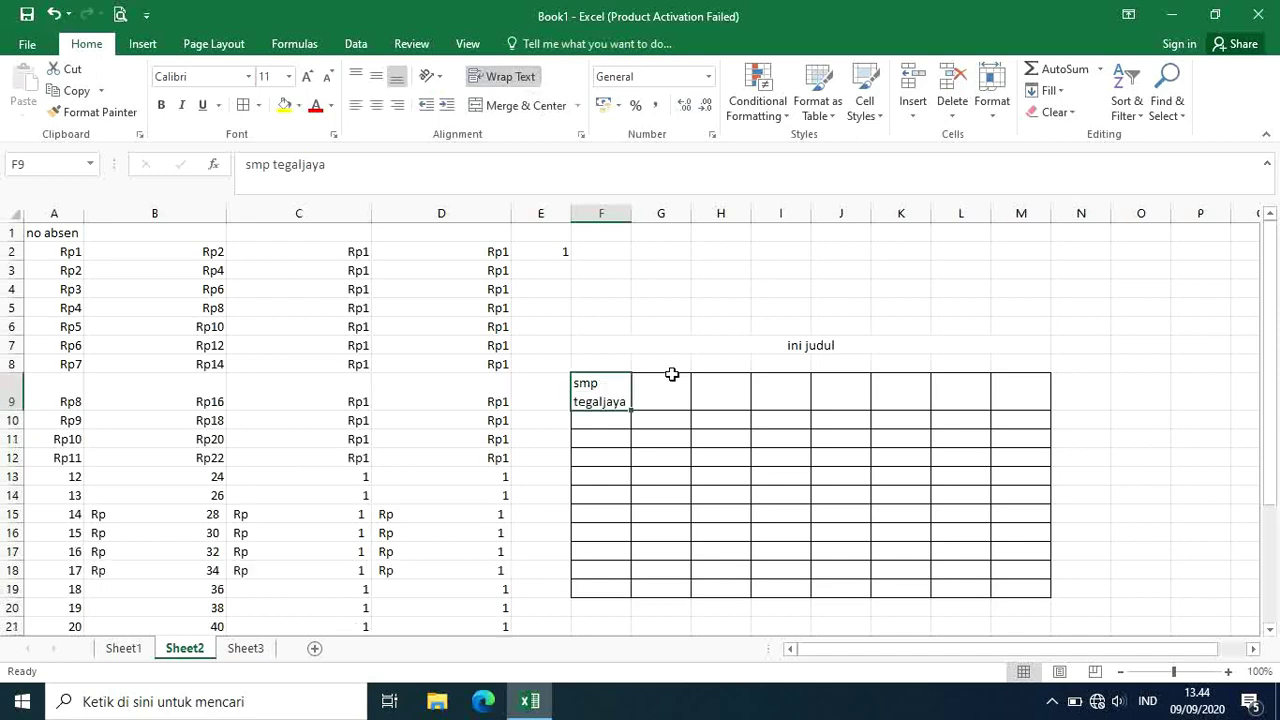
click(654, 460)
Center the wrapped text in cell F9 horizontally.
click(607, 388)
click(376, 105)
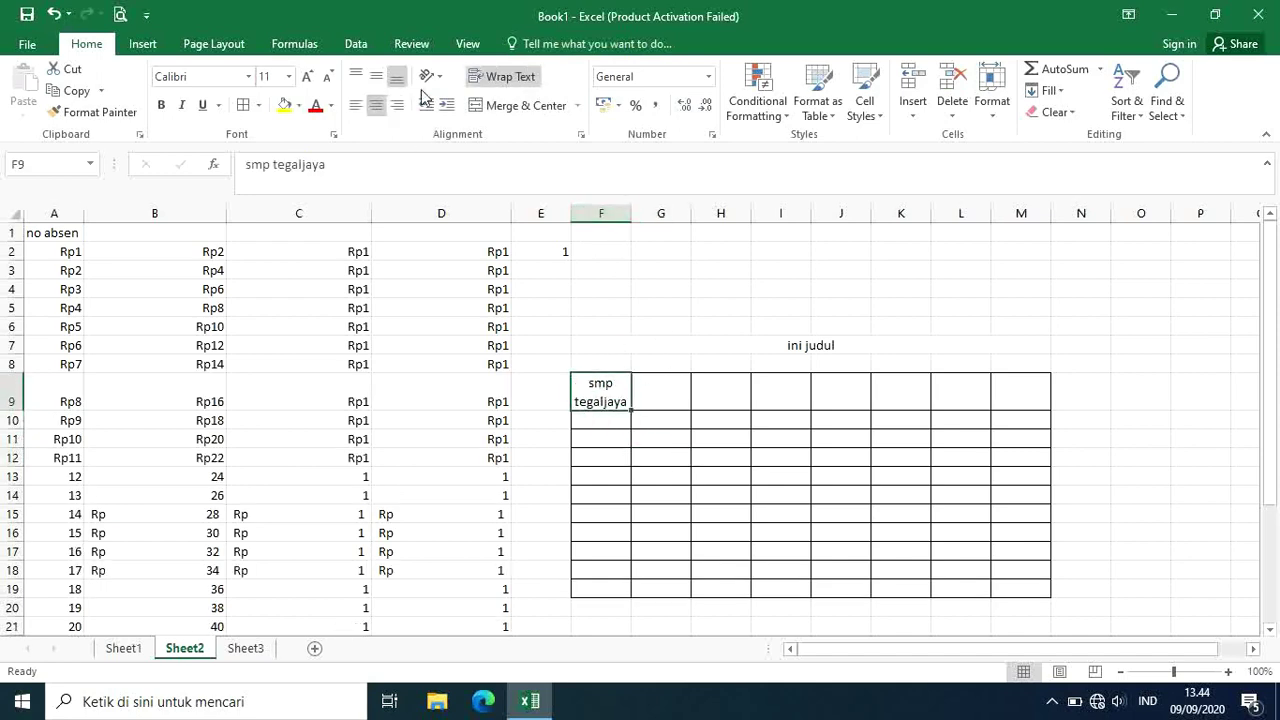
click(756, 492)
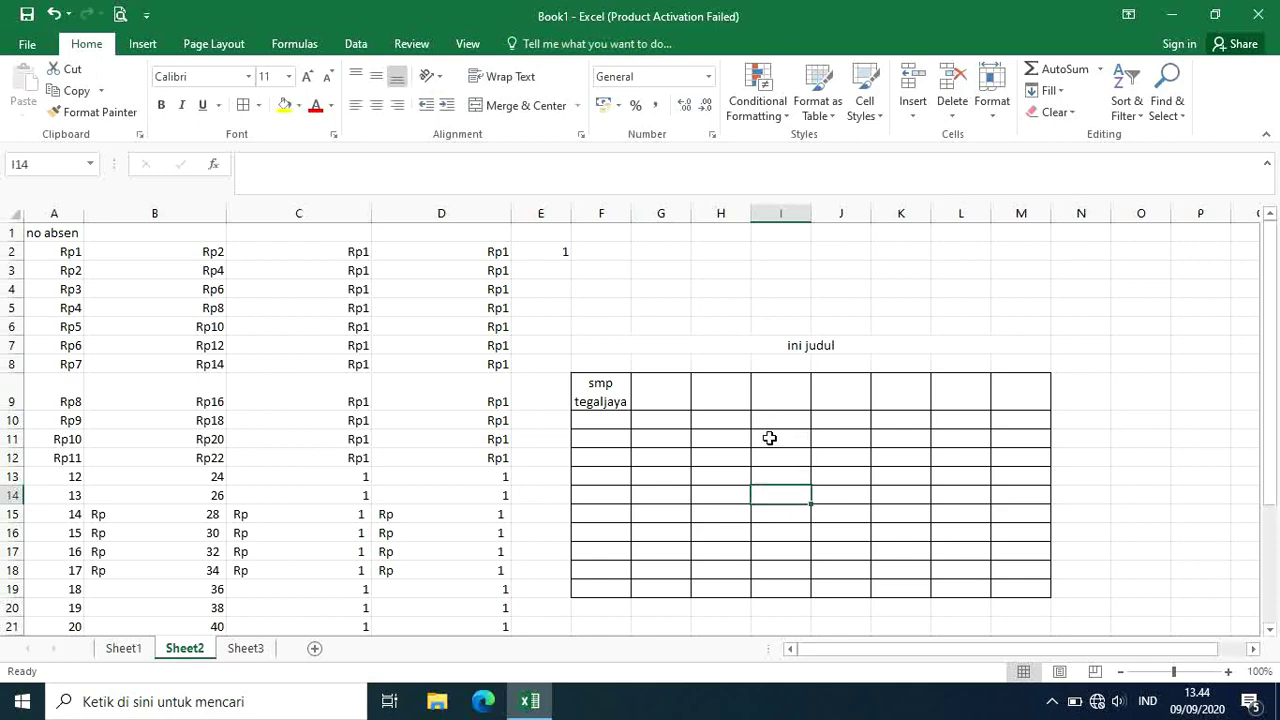
Enter 20000 in cell G15 and keep that cell selected.
click(638, 514)
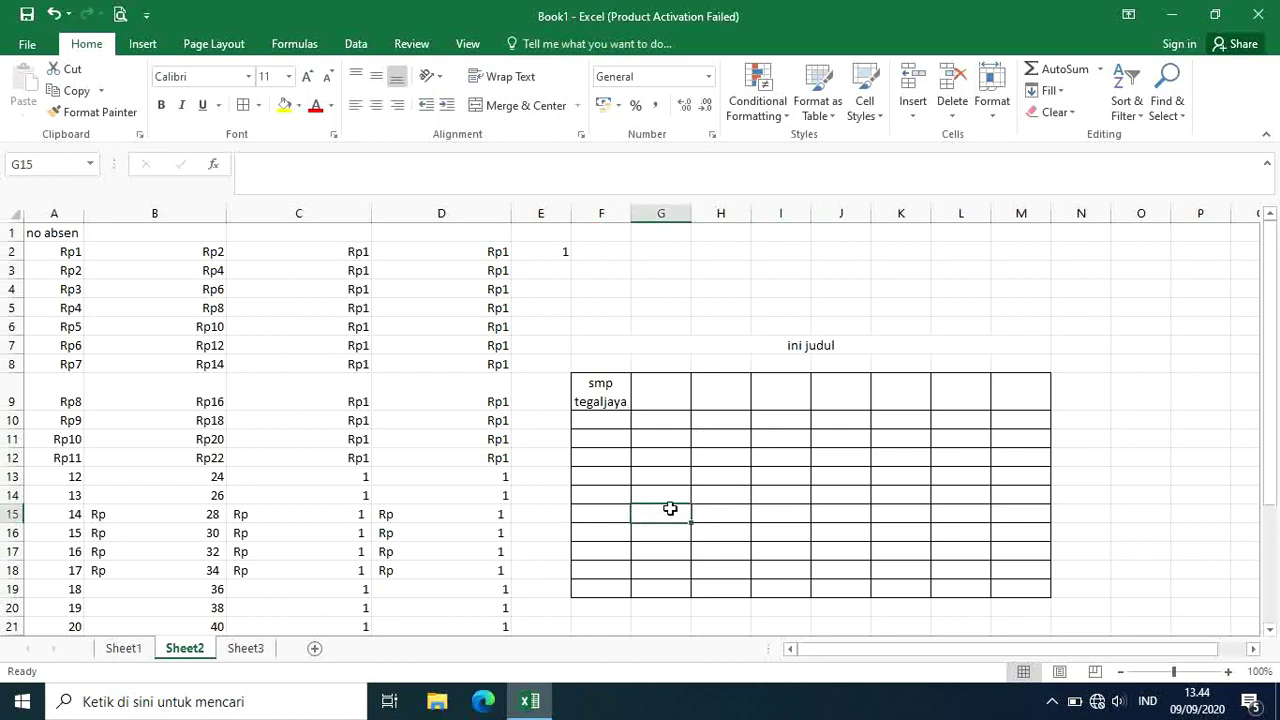
text(2)
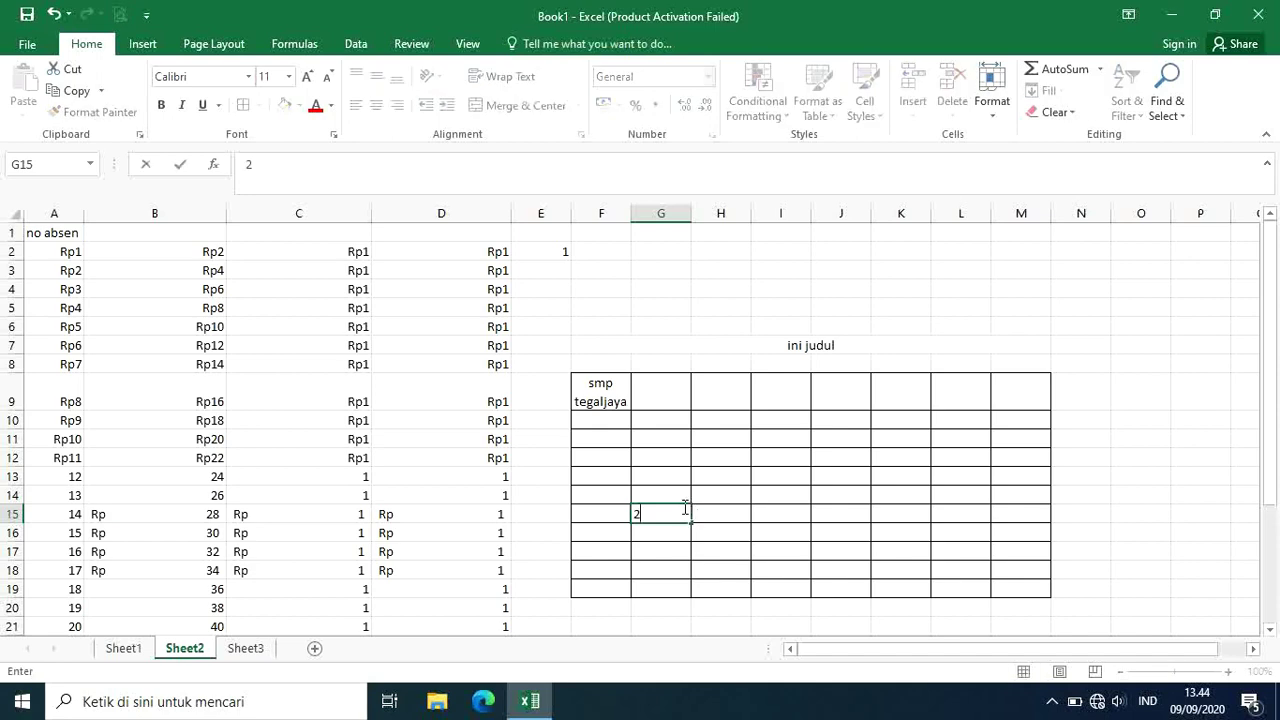
text(0000)
click(683, 516)
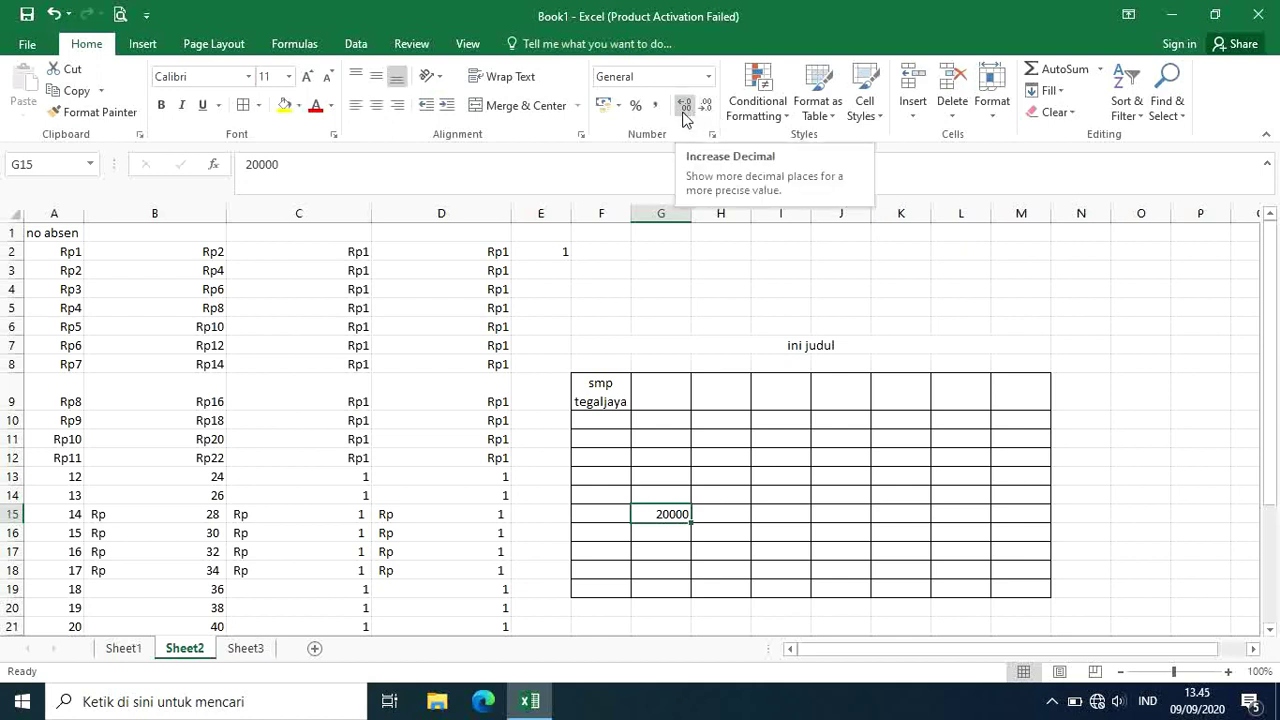
Increase the decimal places shown for the number in cell G15 to nine.
click(683, 116)
click(683, 116)
triple_click(683, 116)
double_click(684, 112)
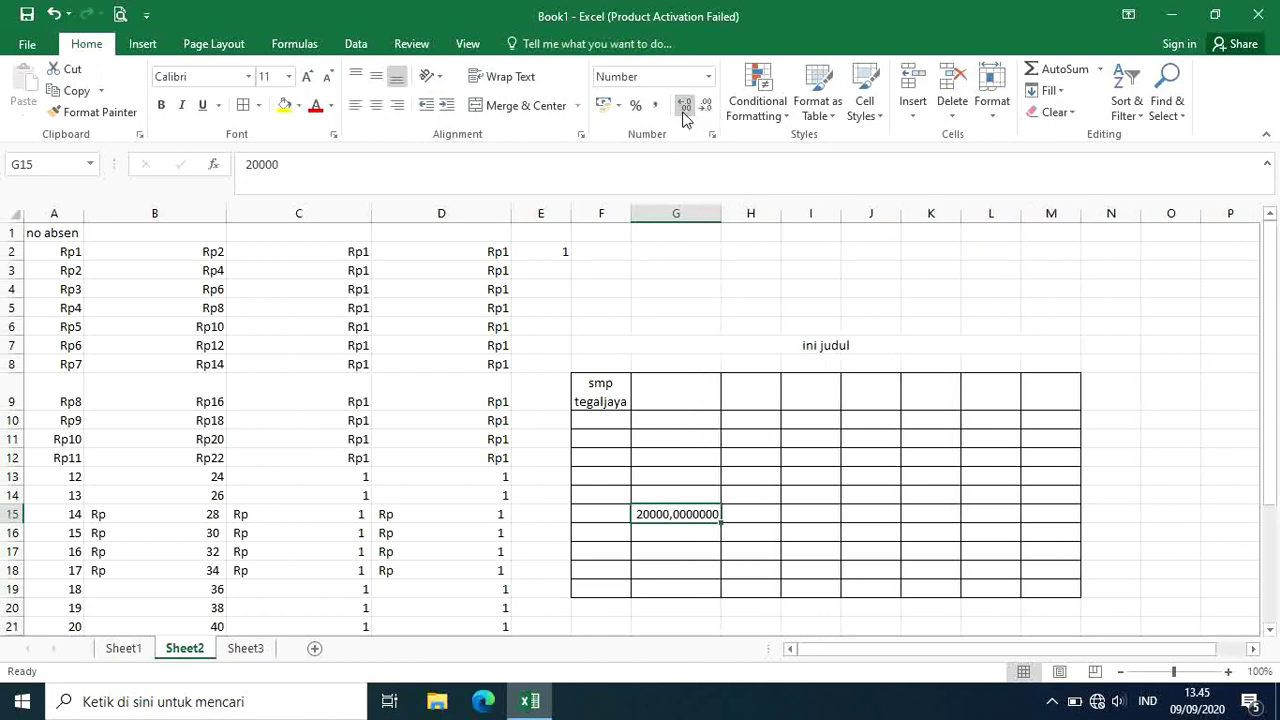
double_click(684, 112)
double_click(684, 112)
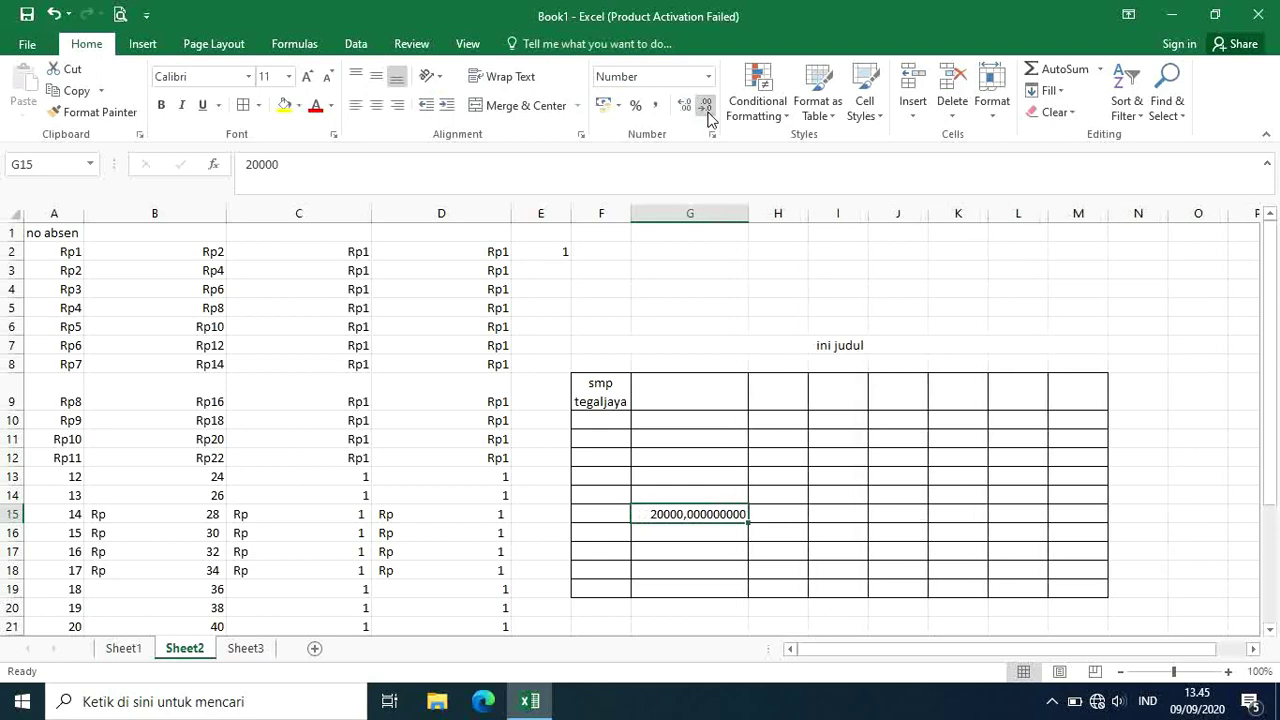
Decrease the decimal places in cell G15 until the number shows none.
double_click(708, 116)
triple_click(708, 114)
double_click(708, 114)
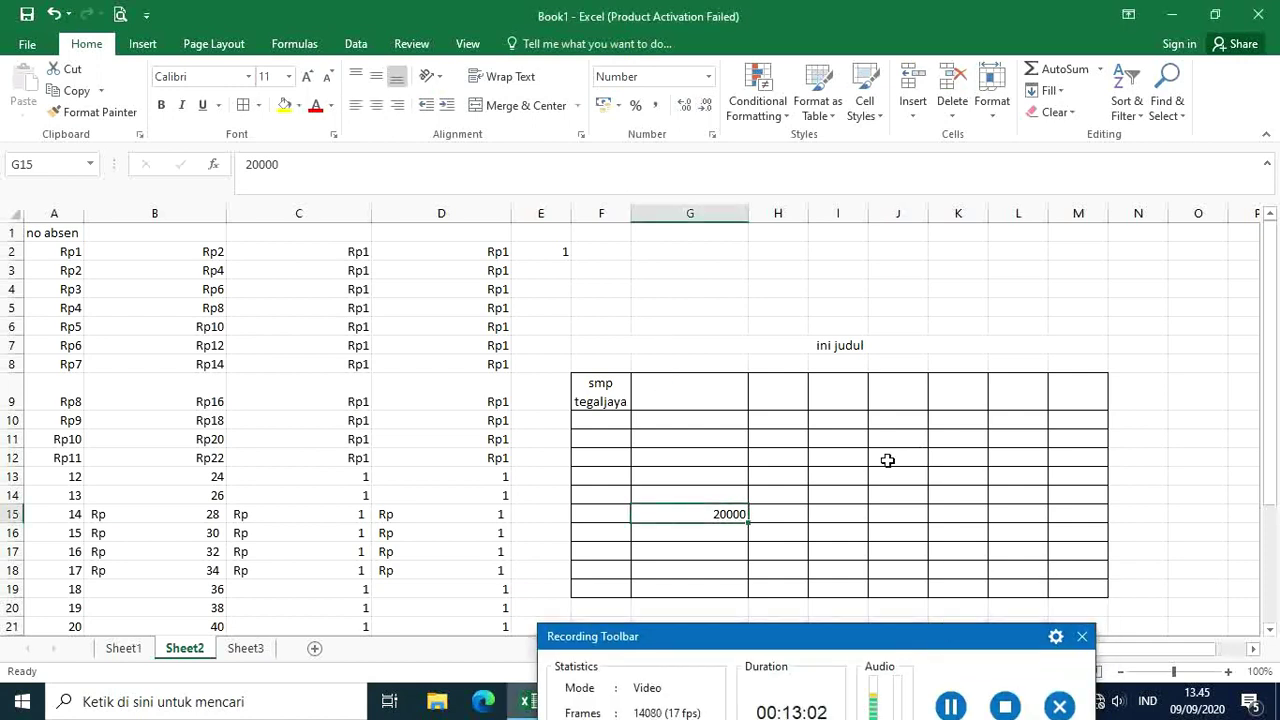
click(742, 438)
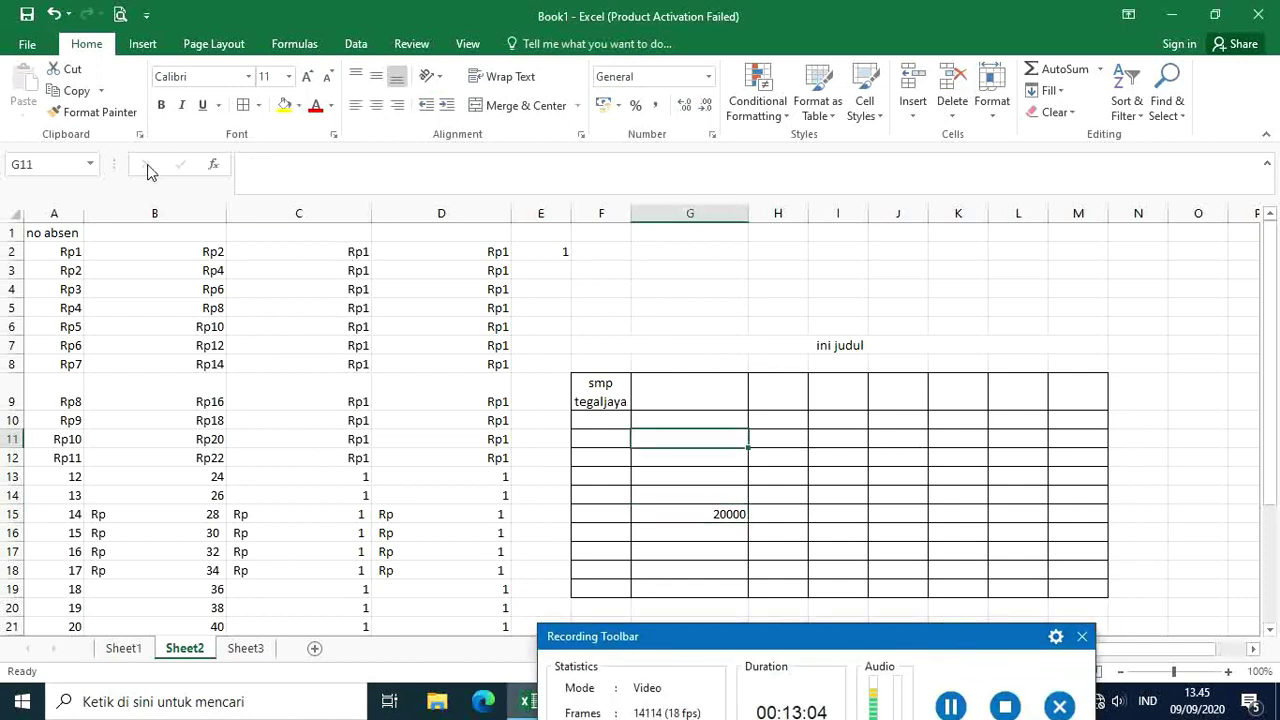
click(15, 44)
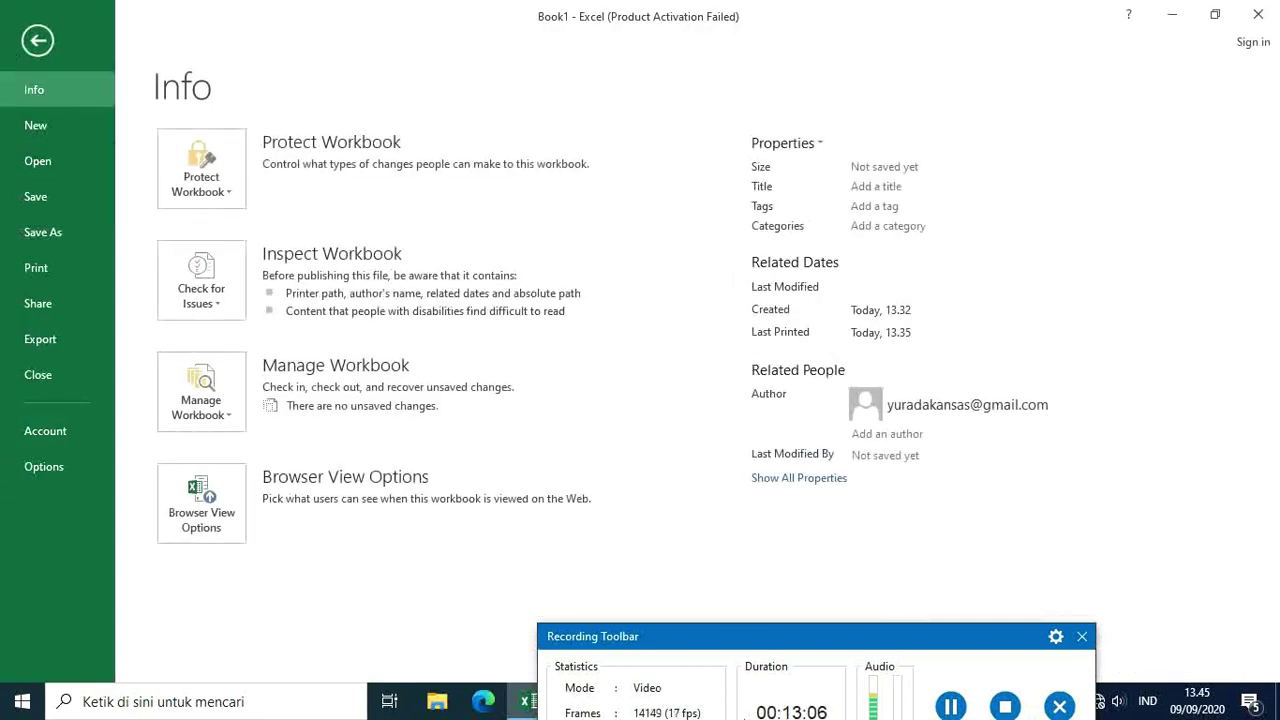
drag(950, 637, 903, 719)
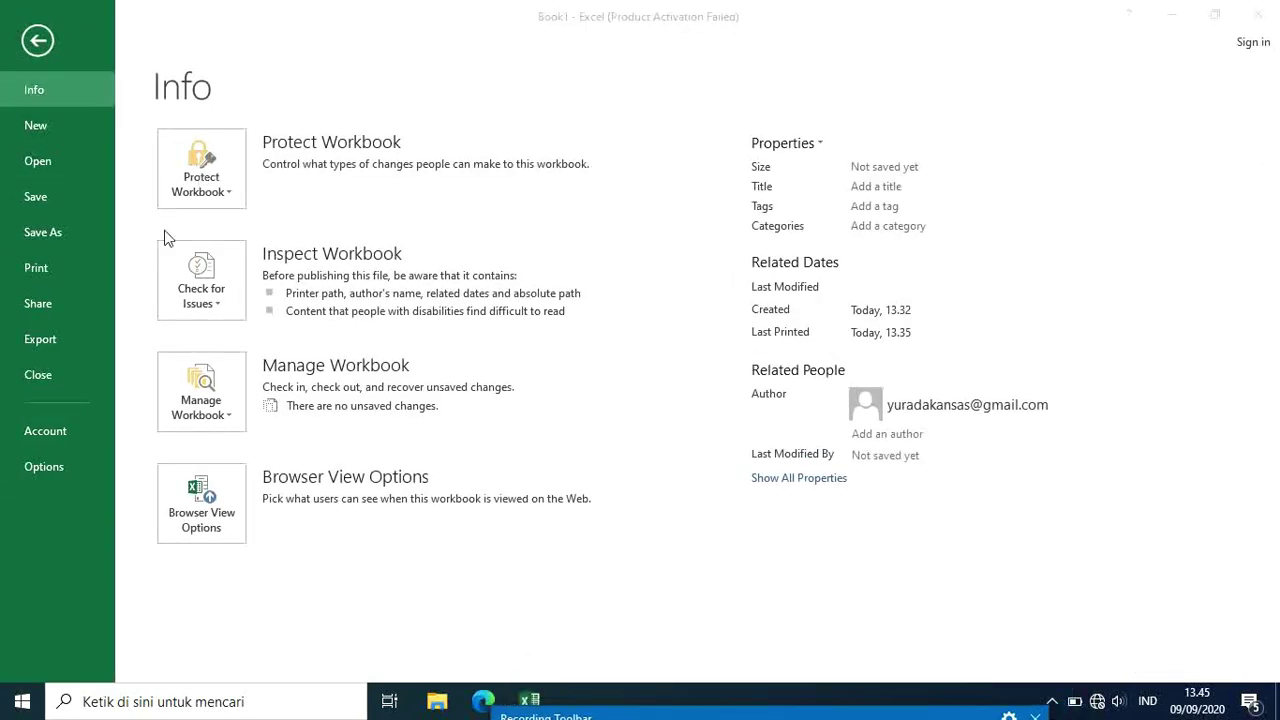
click(36, 44)
Save the workbook as "contoh" on Local Disk (D:) in the Excel Workbook format.
click(30, 48)
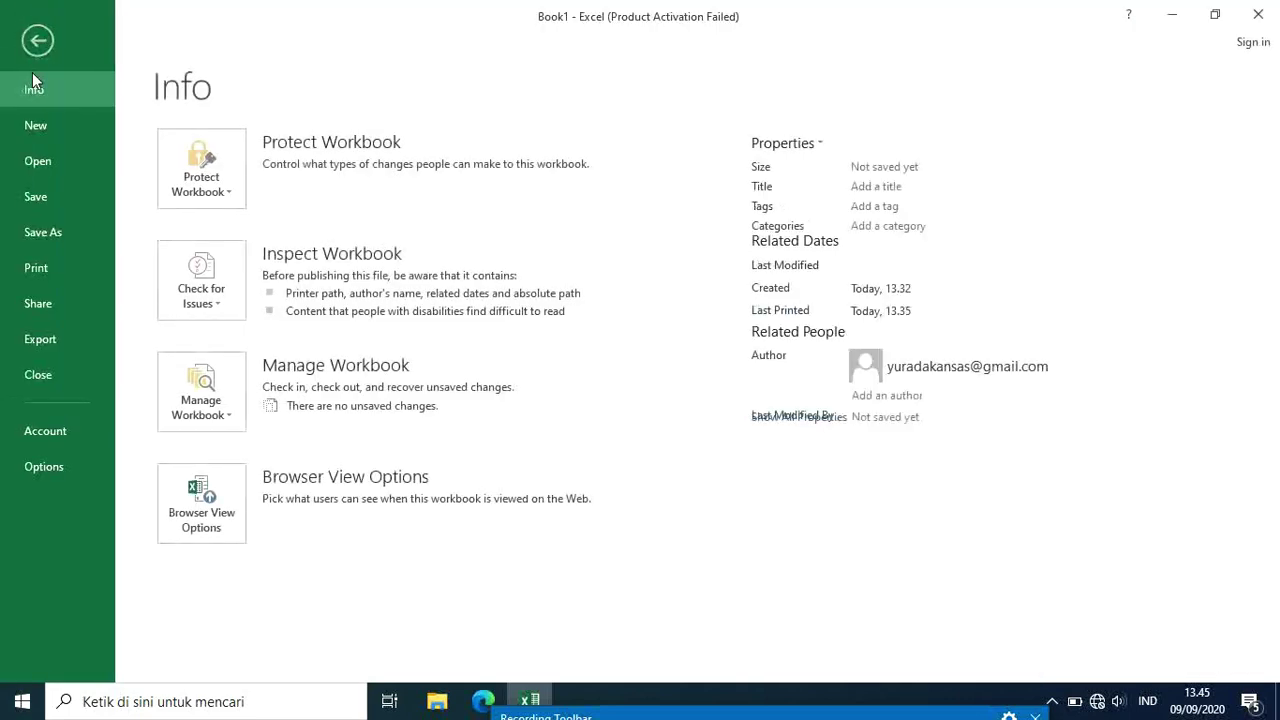
click(47, 199)
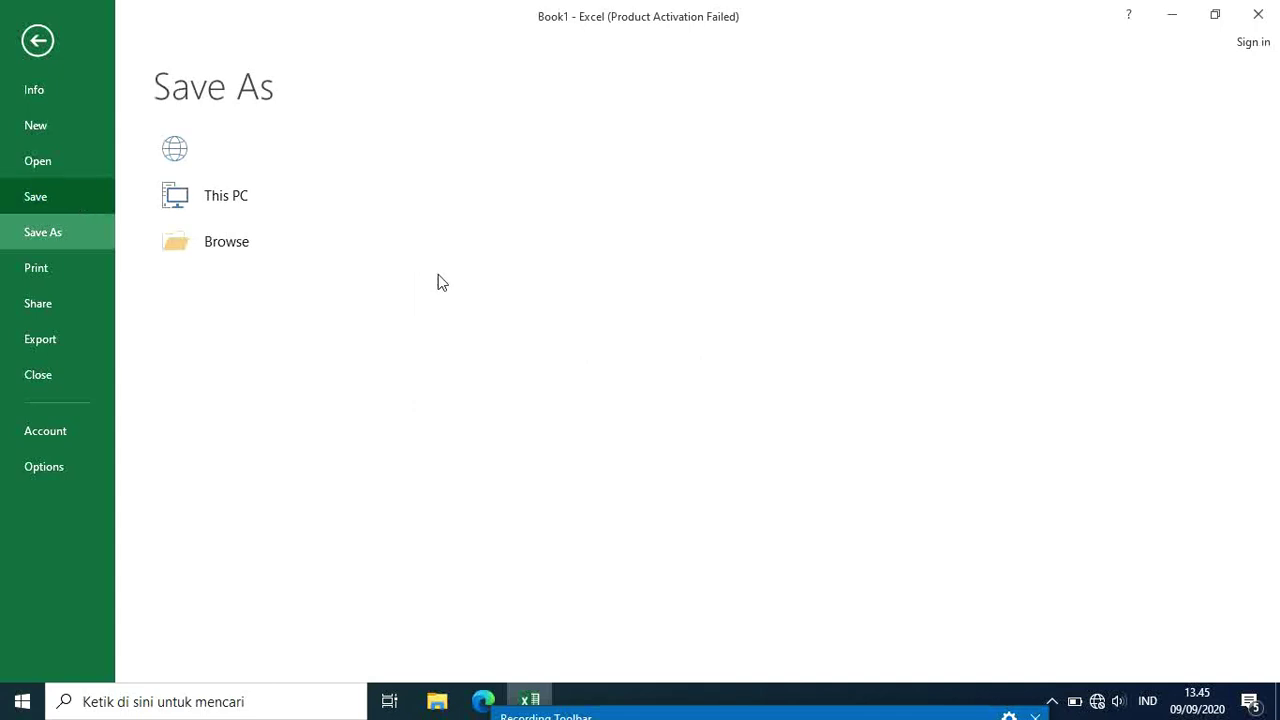
click(517, 351)
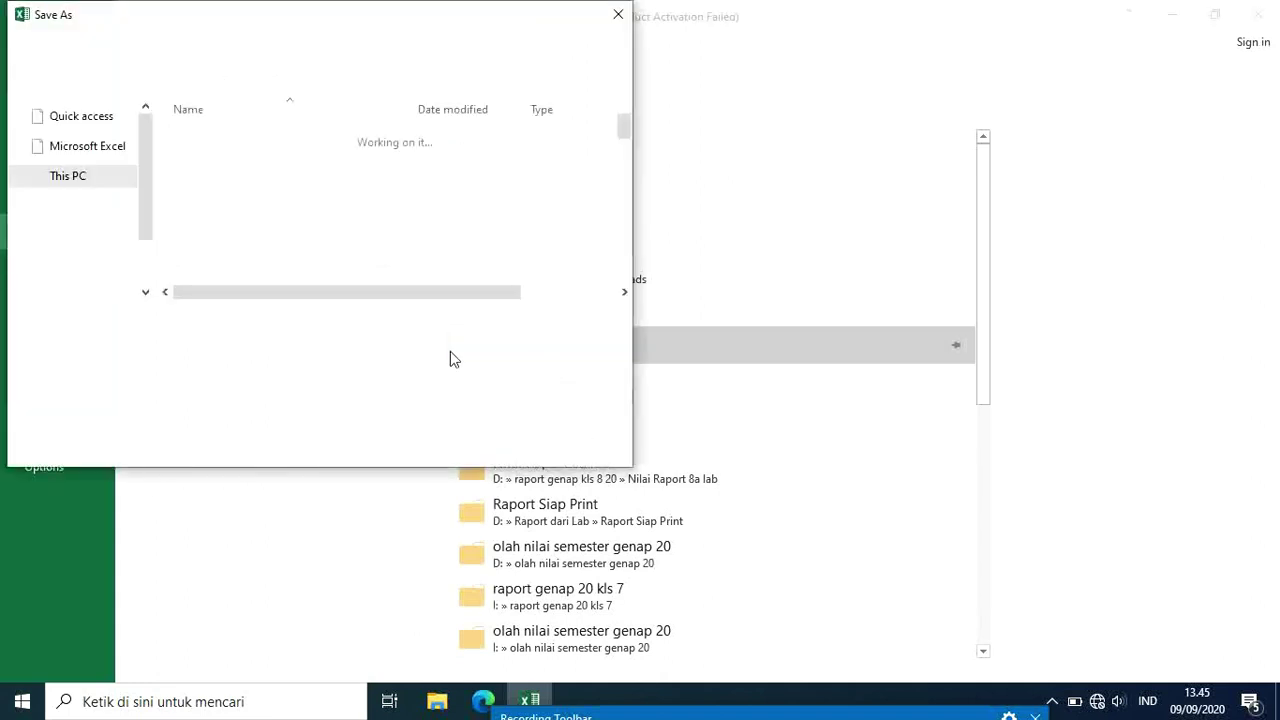
click(237, 346)
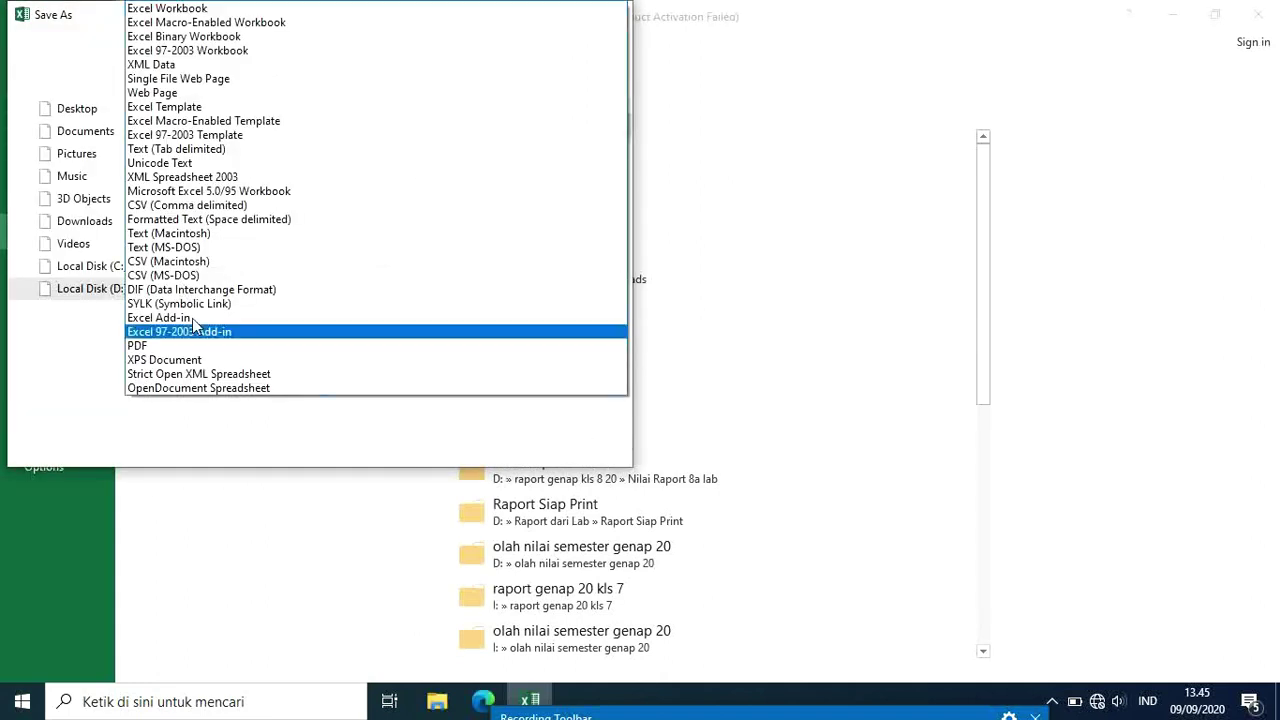
click(114, 440)
drag(203, 321, 91, 322)
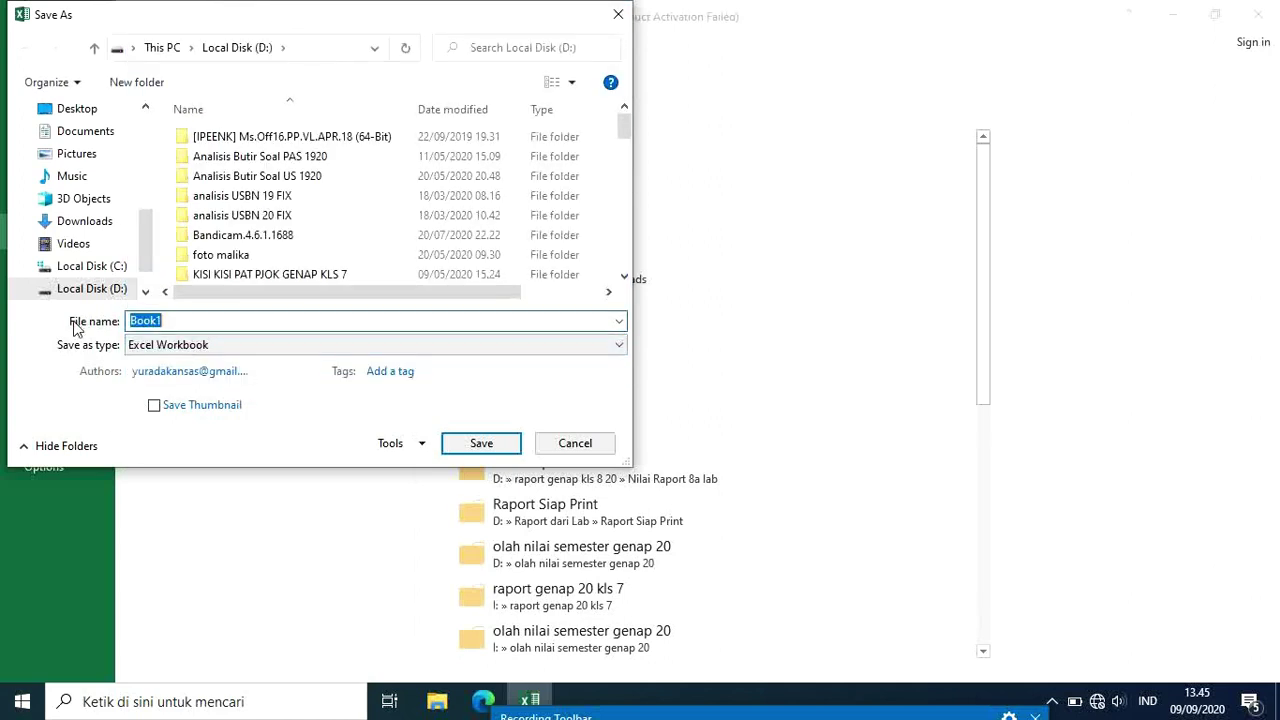
text(contoh)
click(480, 443)
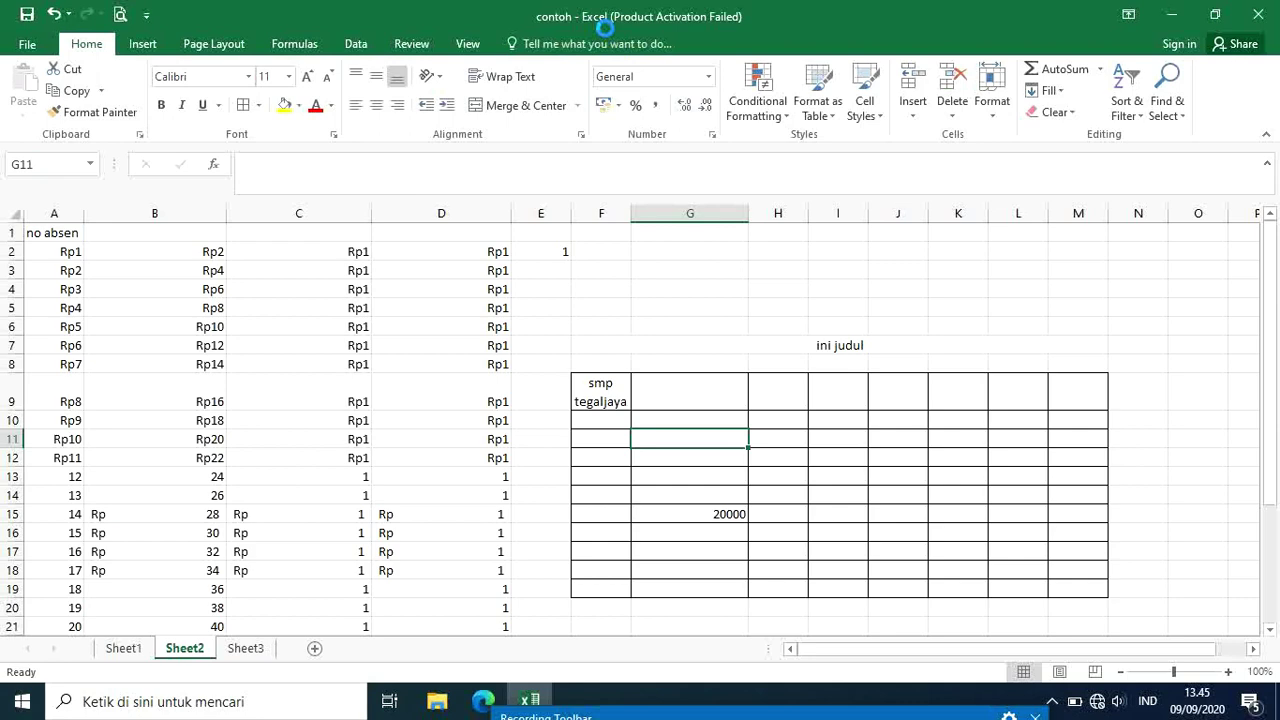
click(752, 308)
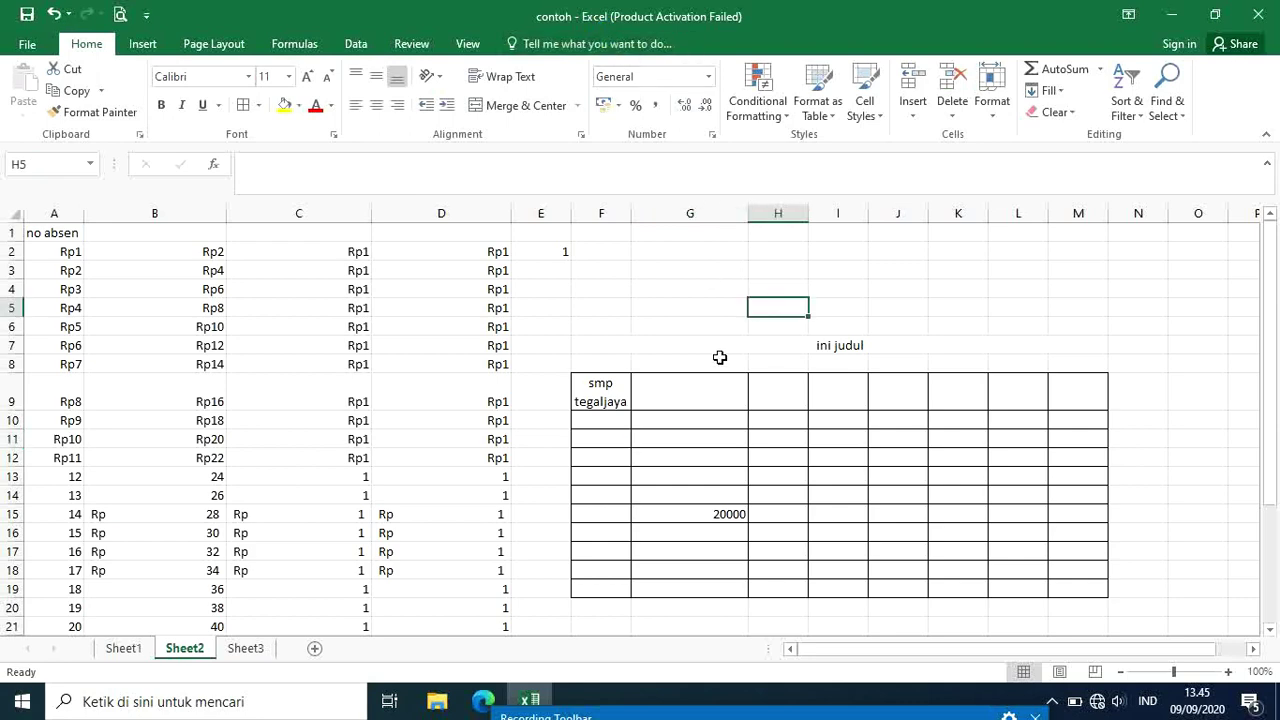
click(714, 306)
scroll(702, 490, down, 3)
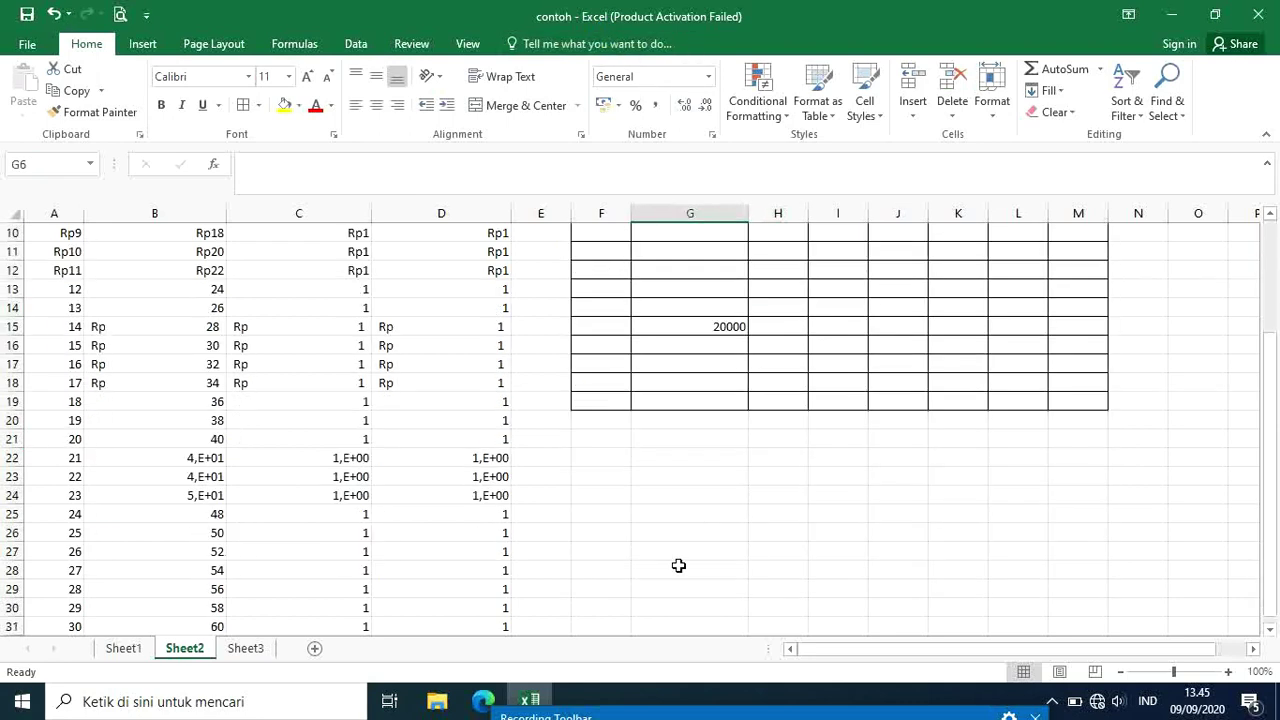
click(676, 498)
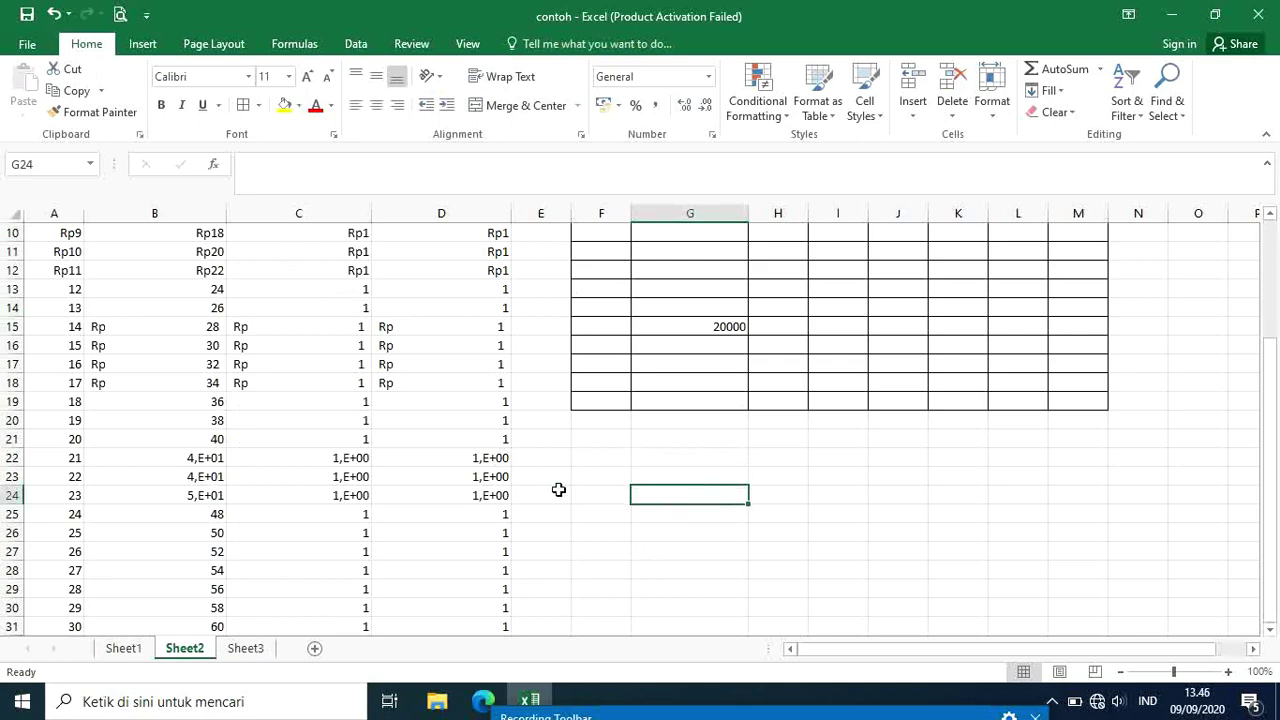
scroll(558, 490, down, 1)
On Sheet3, enter the headers "nama barang", "januari", "peb" and "mar" across row 8, starting in cell B8.
click(246, 648)
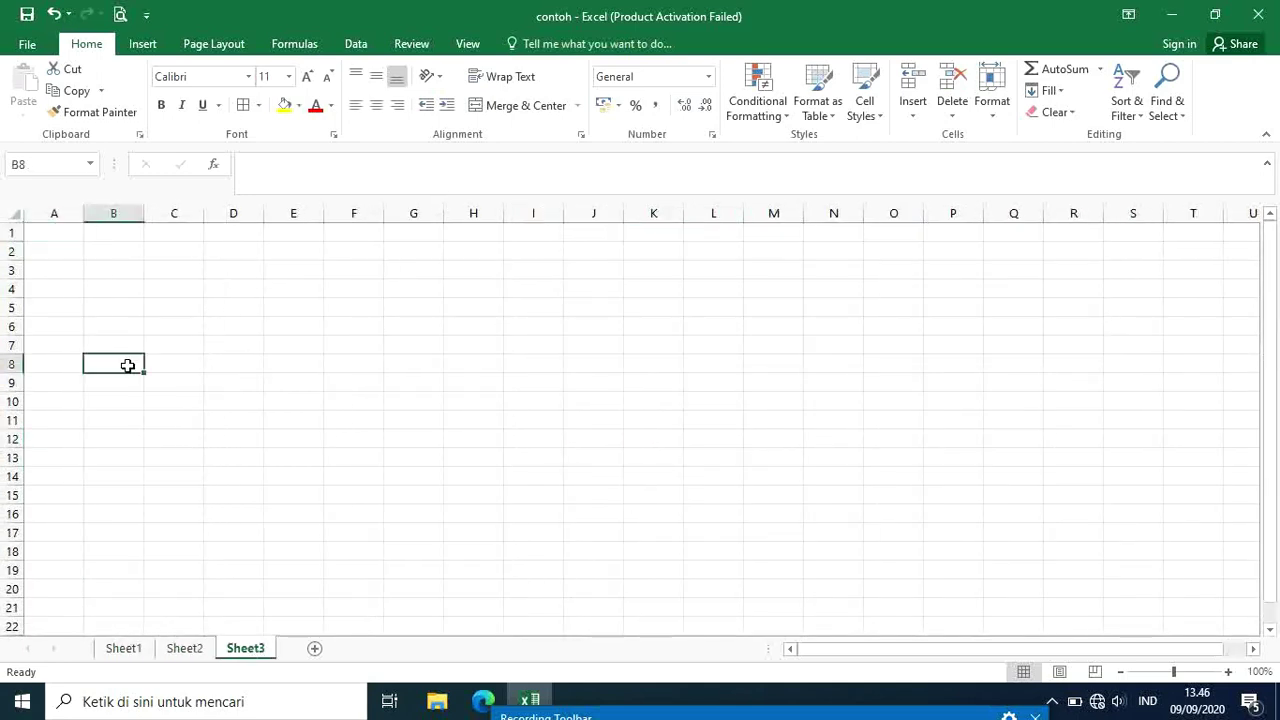
drag(131, 363, 118, 383)
click(118, 365)
text(nama barang)
key(Tab)
text(januari)
key(Tab)
text(peb)
key(Tab)
text(mar)
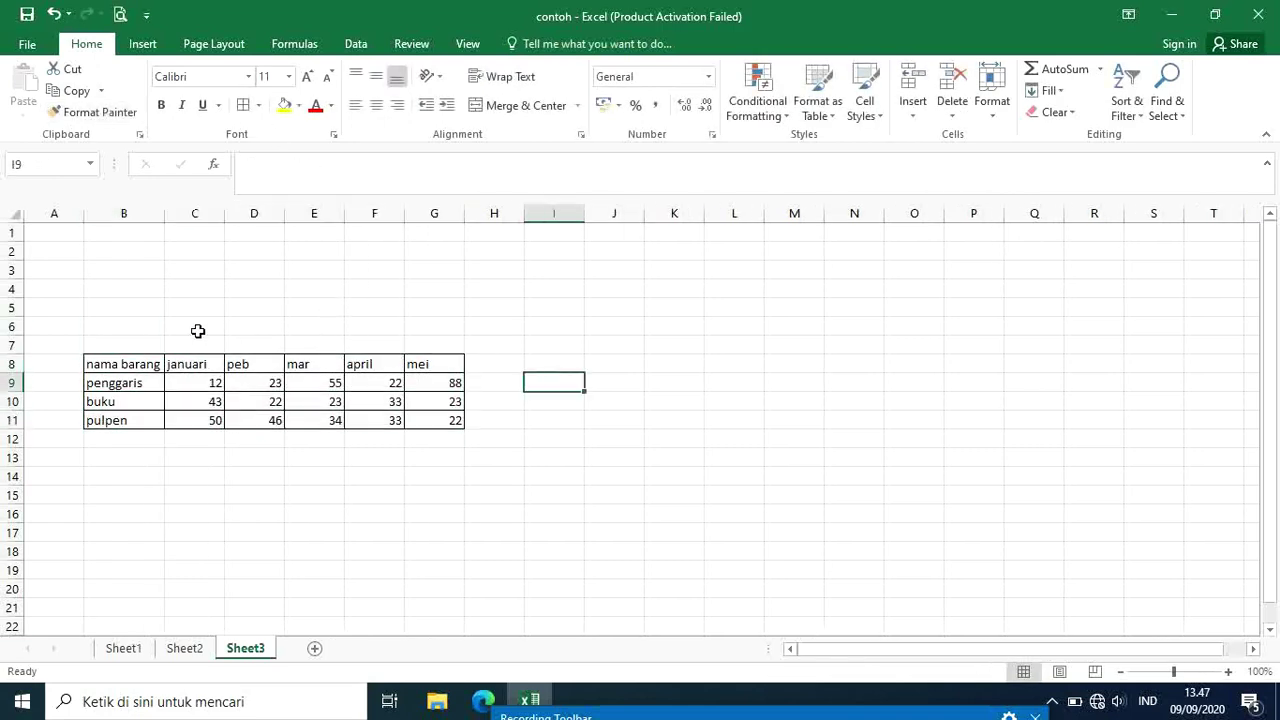
Insert a 2-D clustered column chart from the item table in B8:G11.
drag(103, 361, 451, 414)
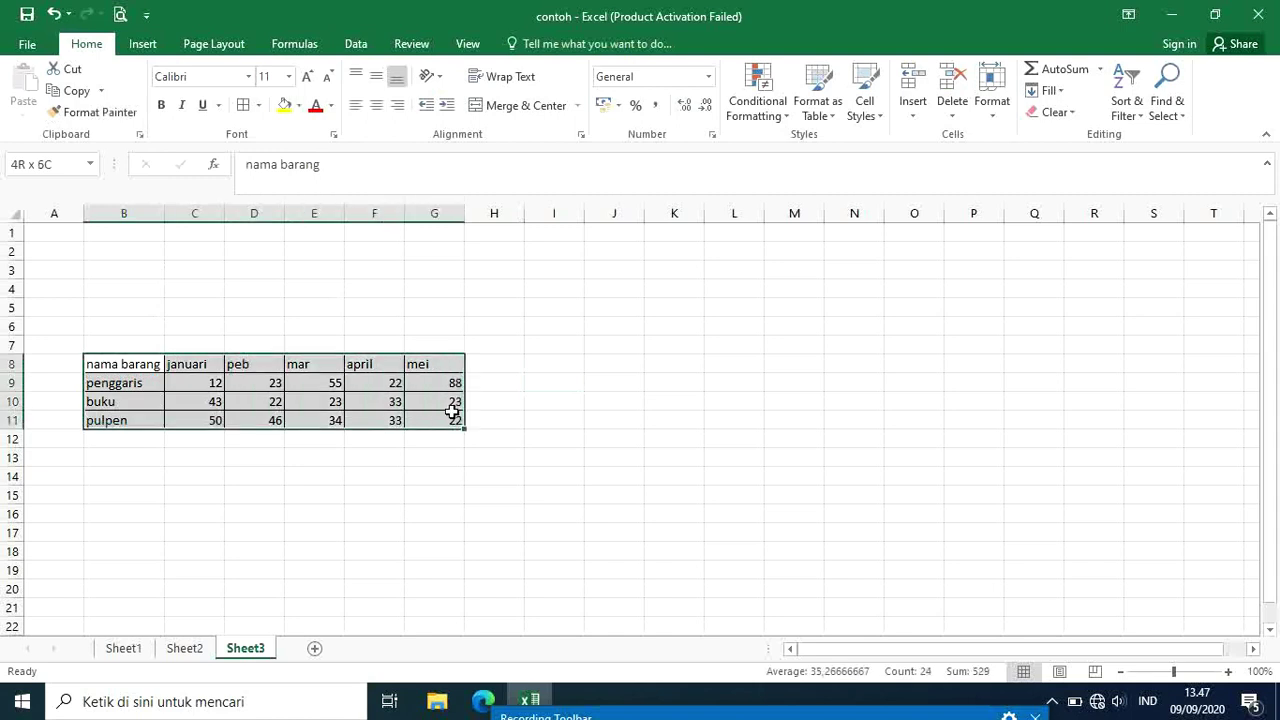
click(140, 44)
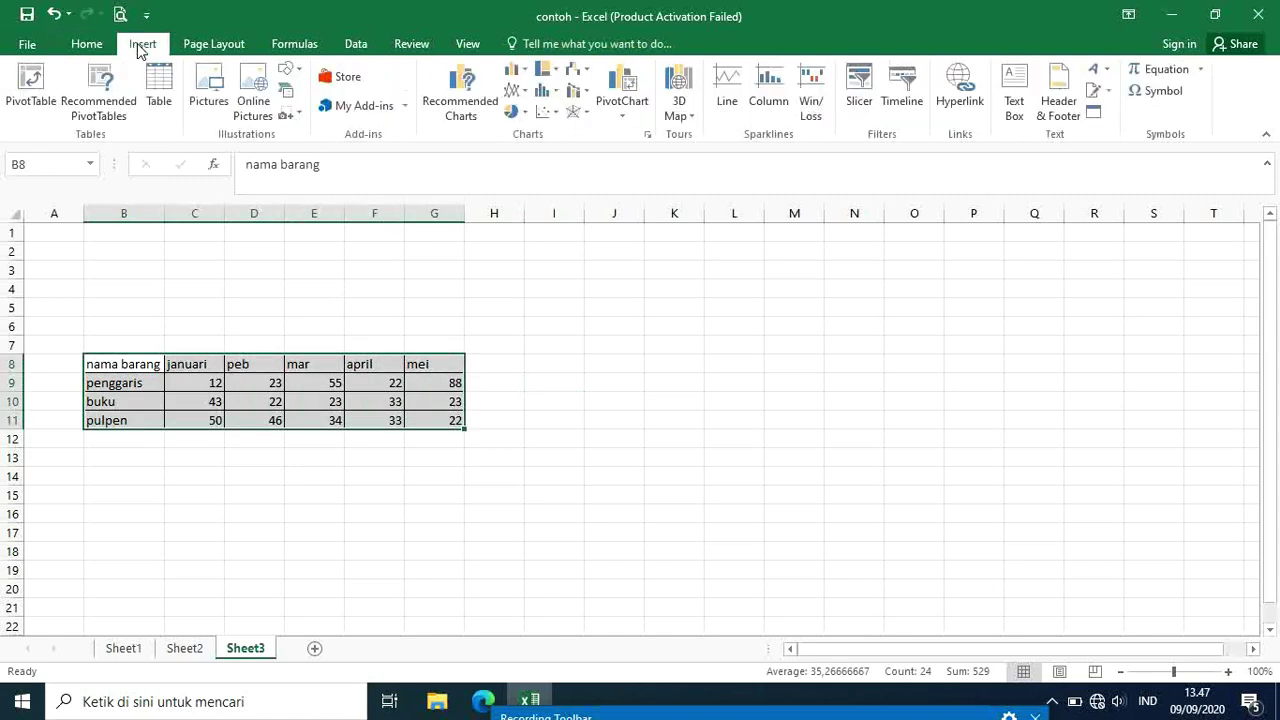
click(526, 75)
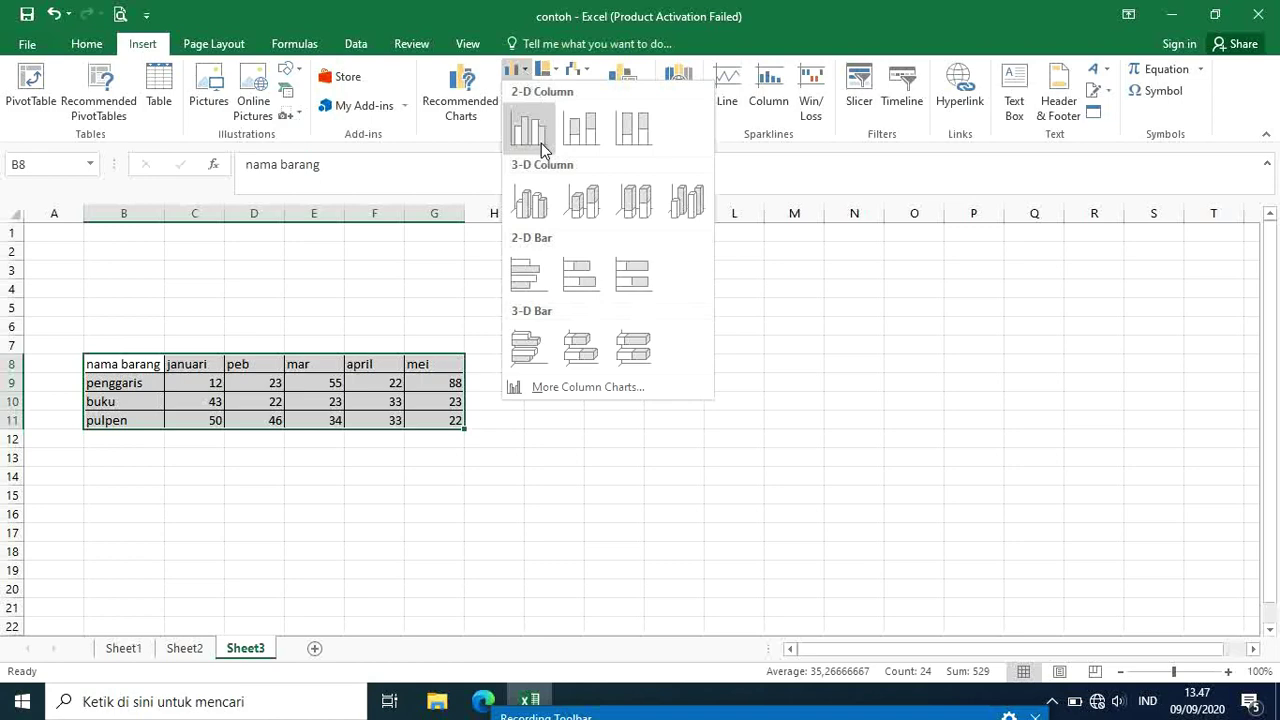
click(541, 143)
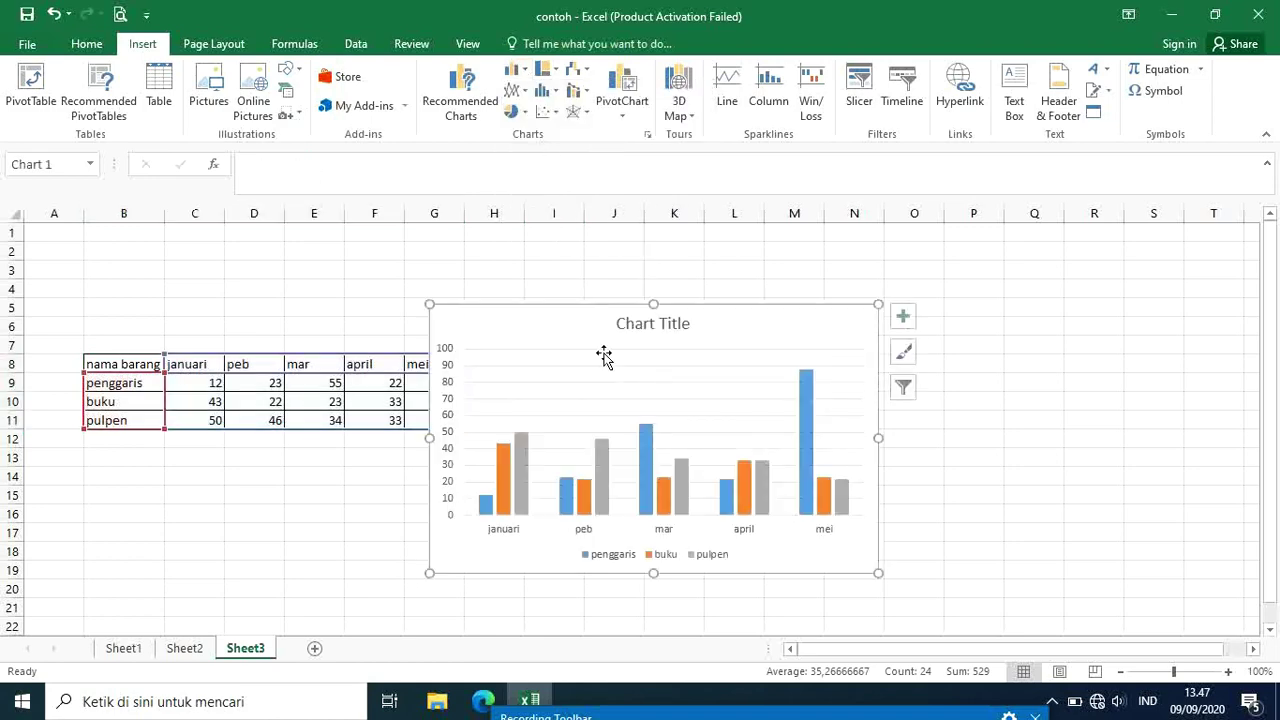
Move the chart clear of the table, to the right of column G, and change its title to "penjualan".
drag(604, 356, 751, 363)
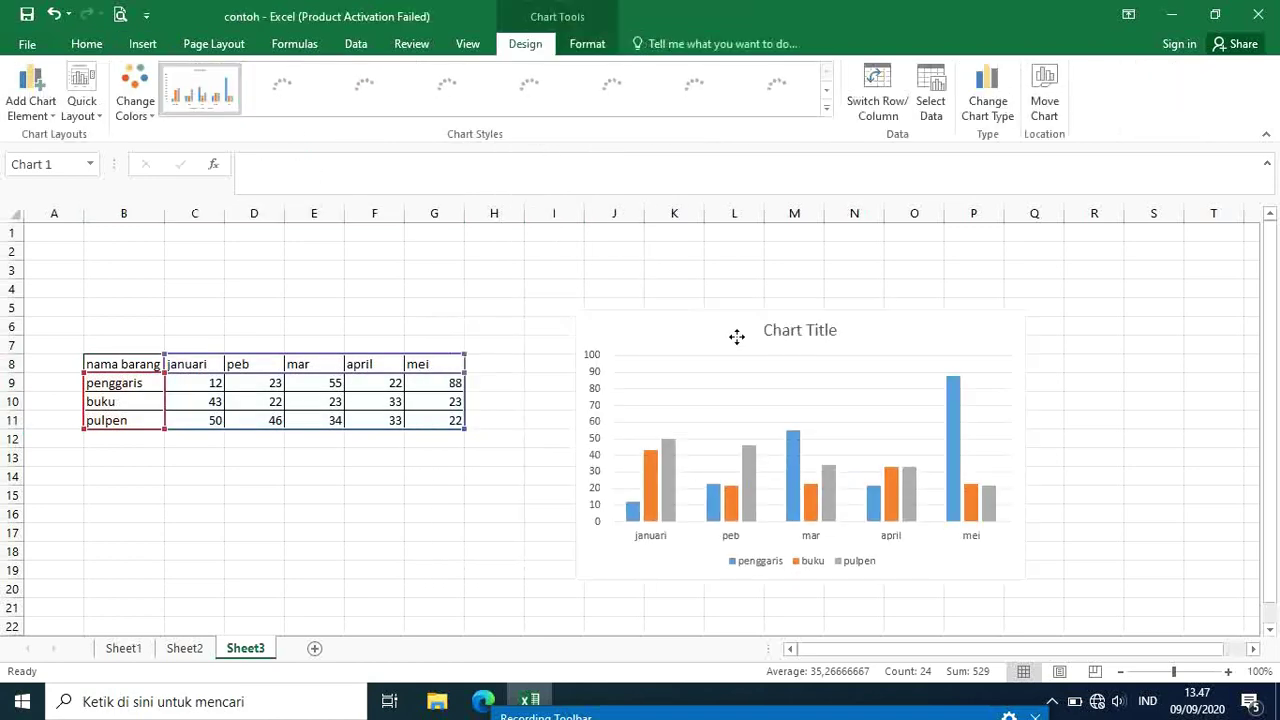
click(812, 340)
double_click(758, 326)
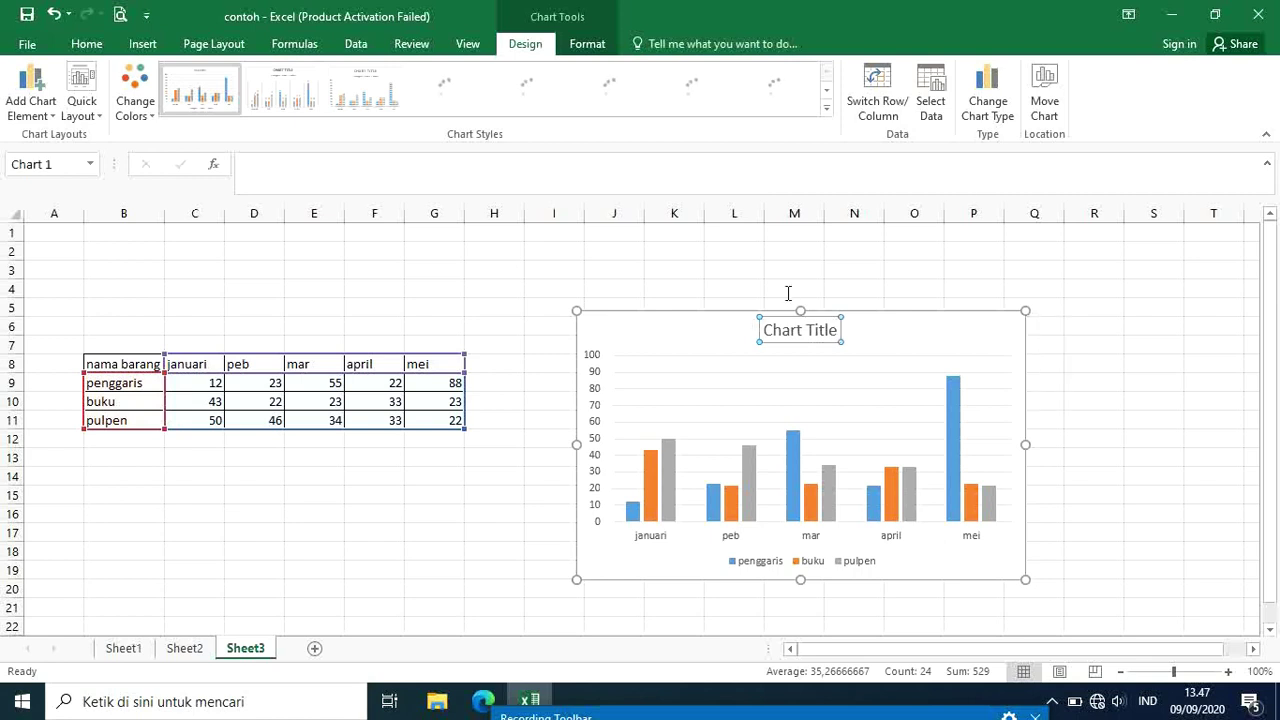
drag(765, 331, 840, 335)
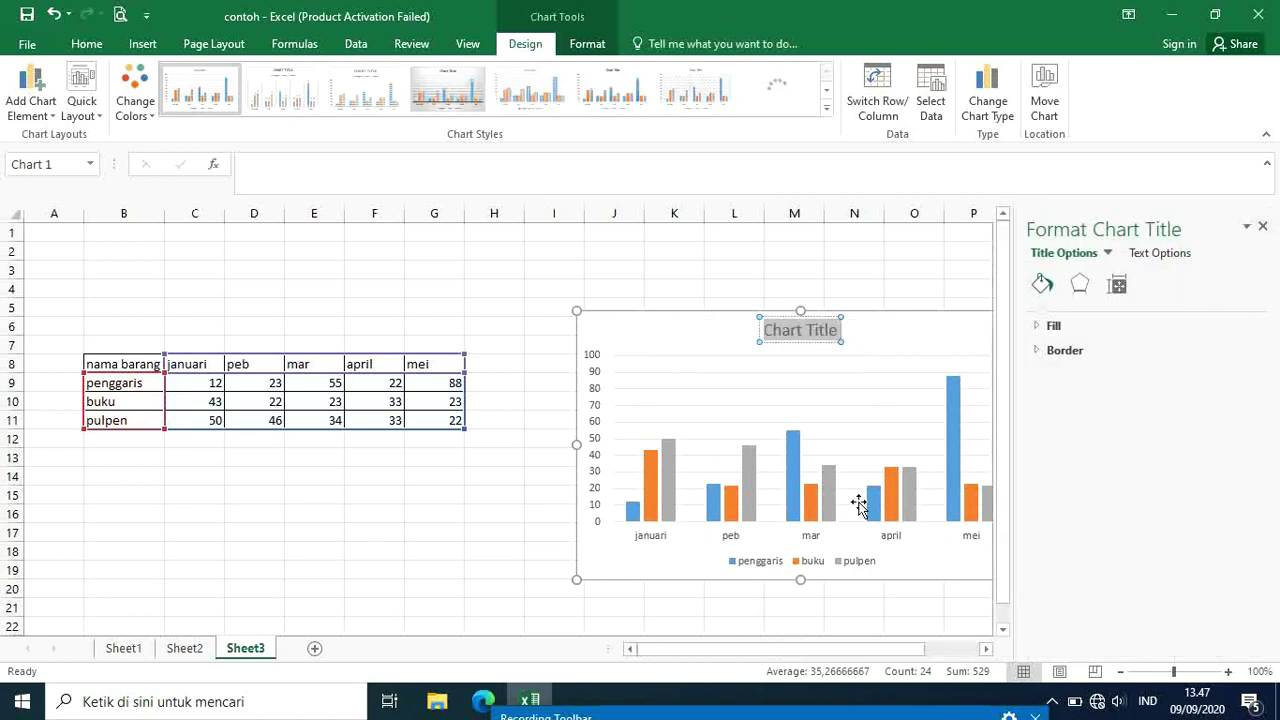
text(penjualan)
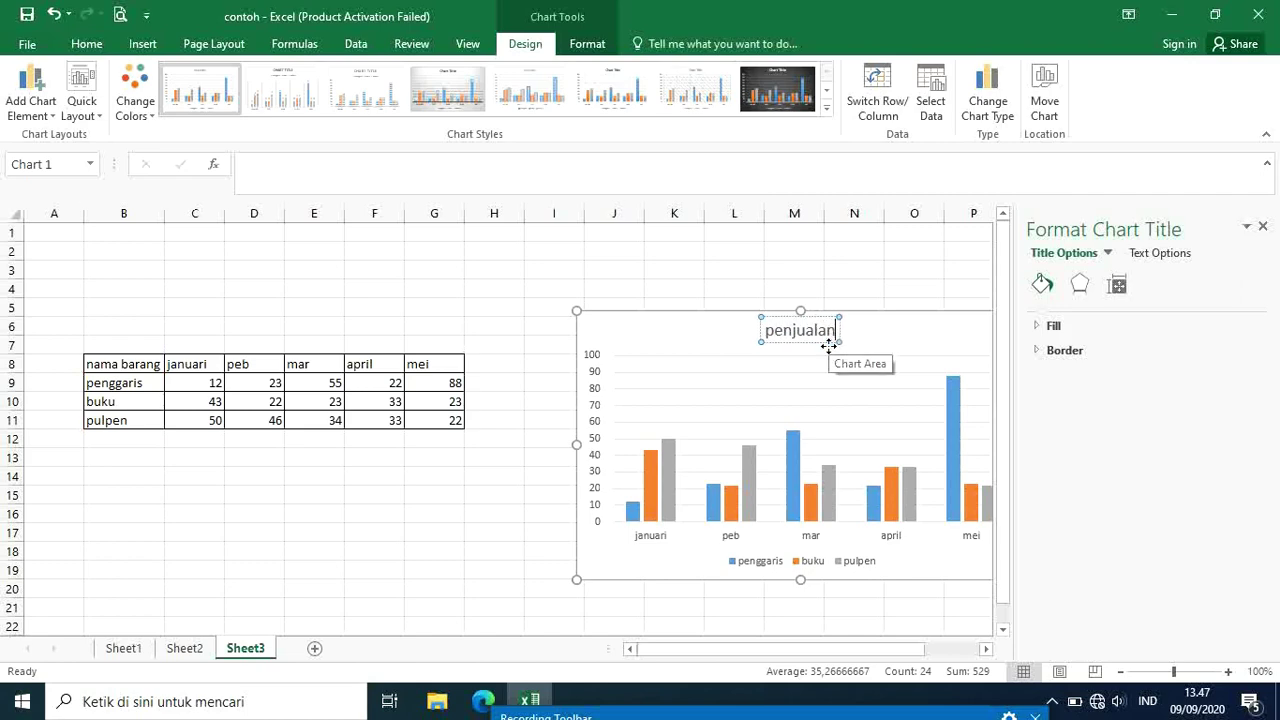
Fill the plot area of the "penjualan" chart with a grey theme color, then deselect the chart.
click(720, 426)
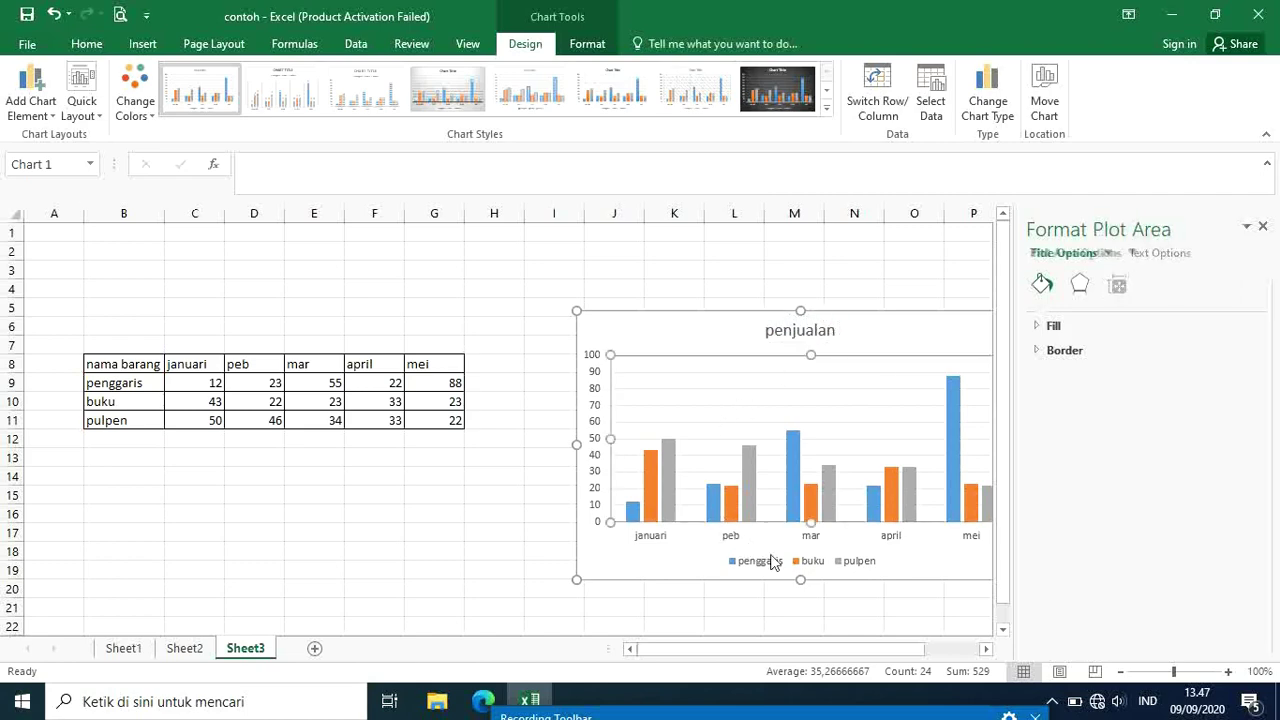
click(734, 423)
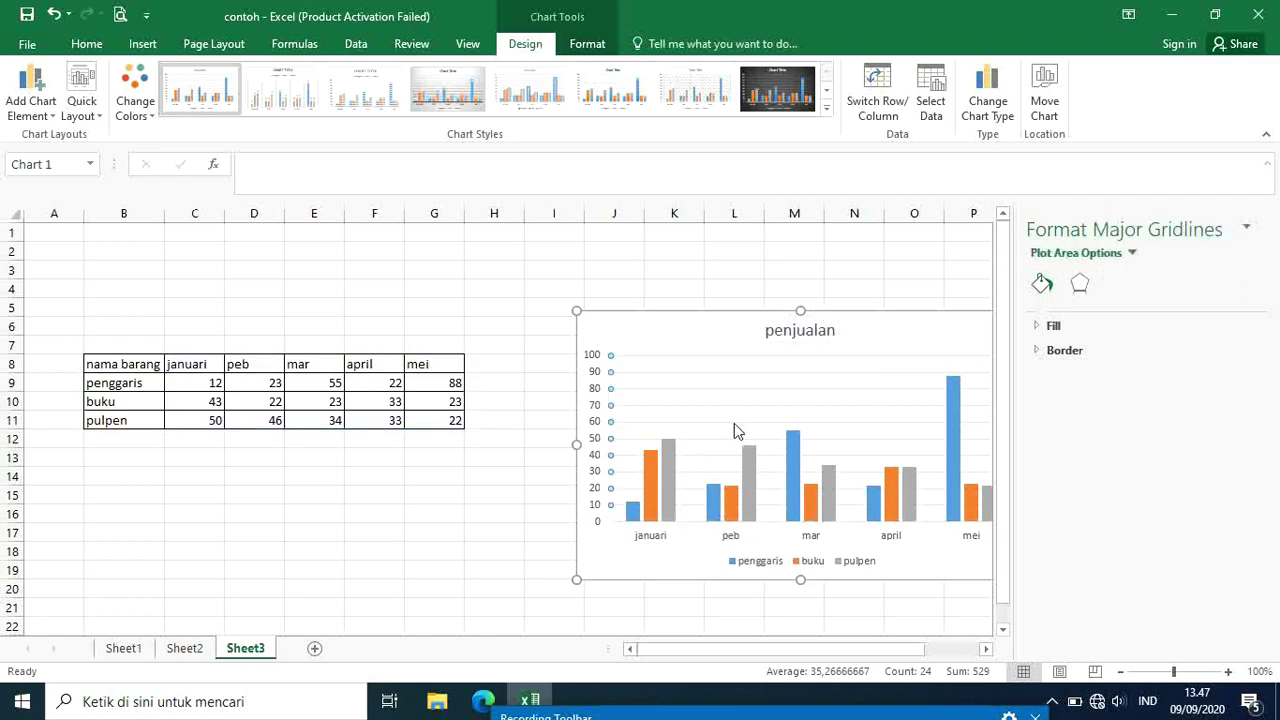
click(807, 397)
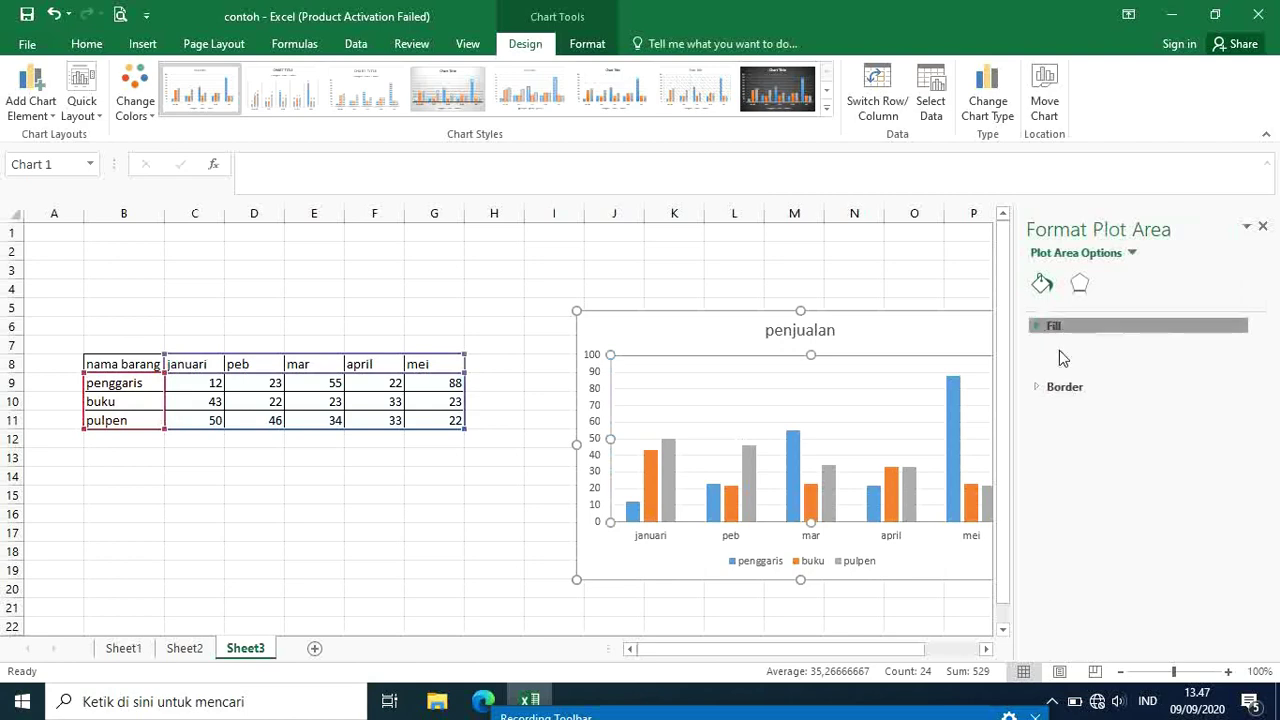
click(1058, 326)
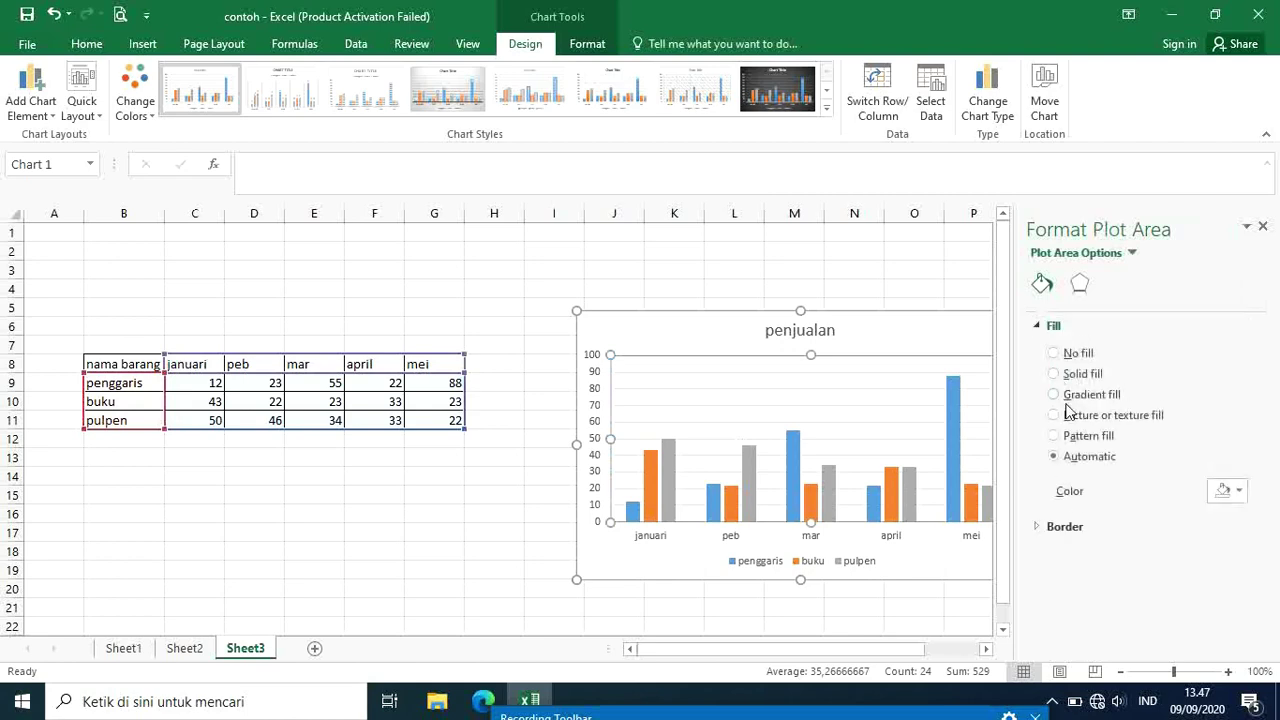
click(1224, 492)
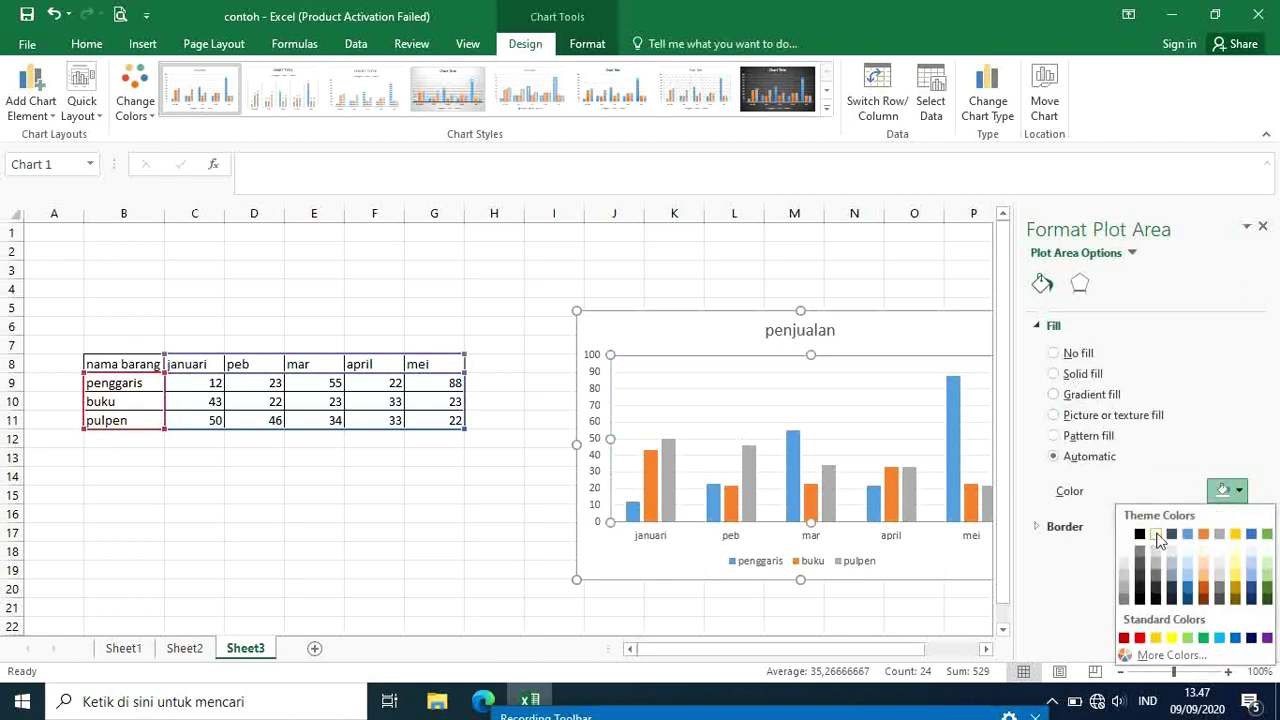
click(1221, 585)
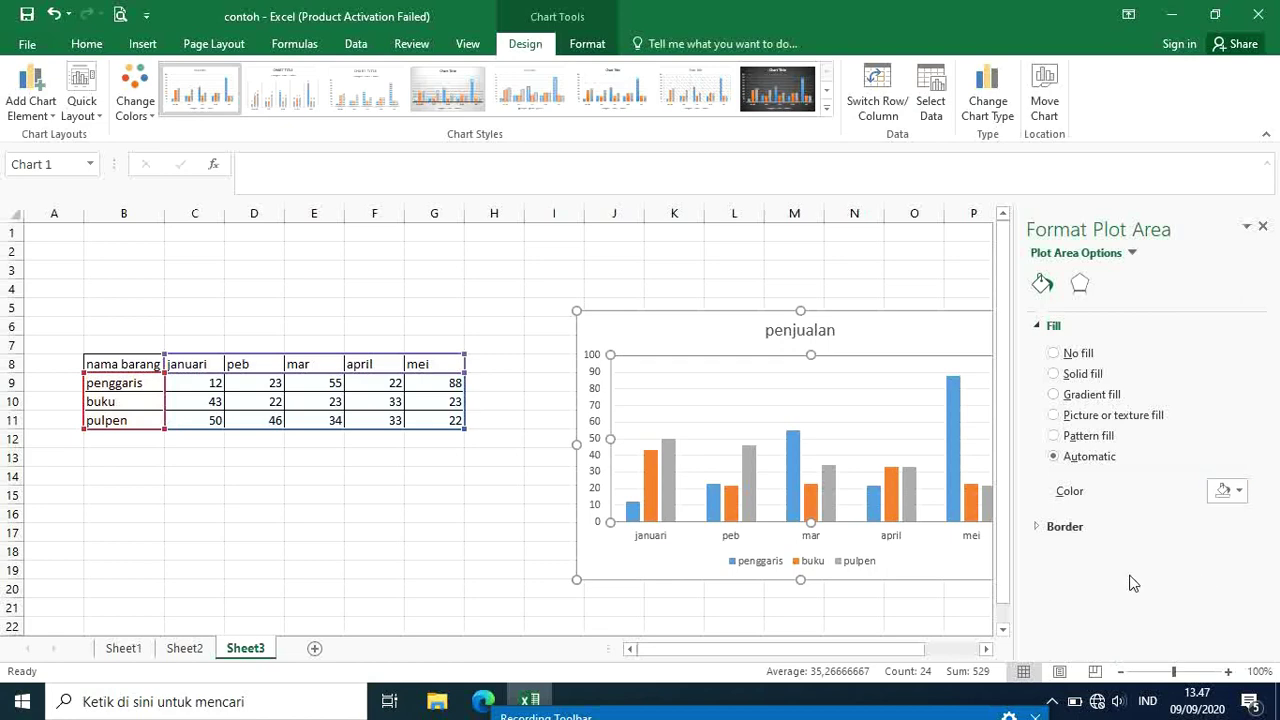
click(967, 604)
click(617, 623)
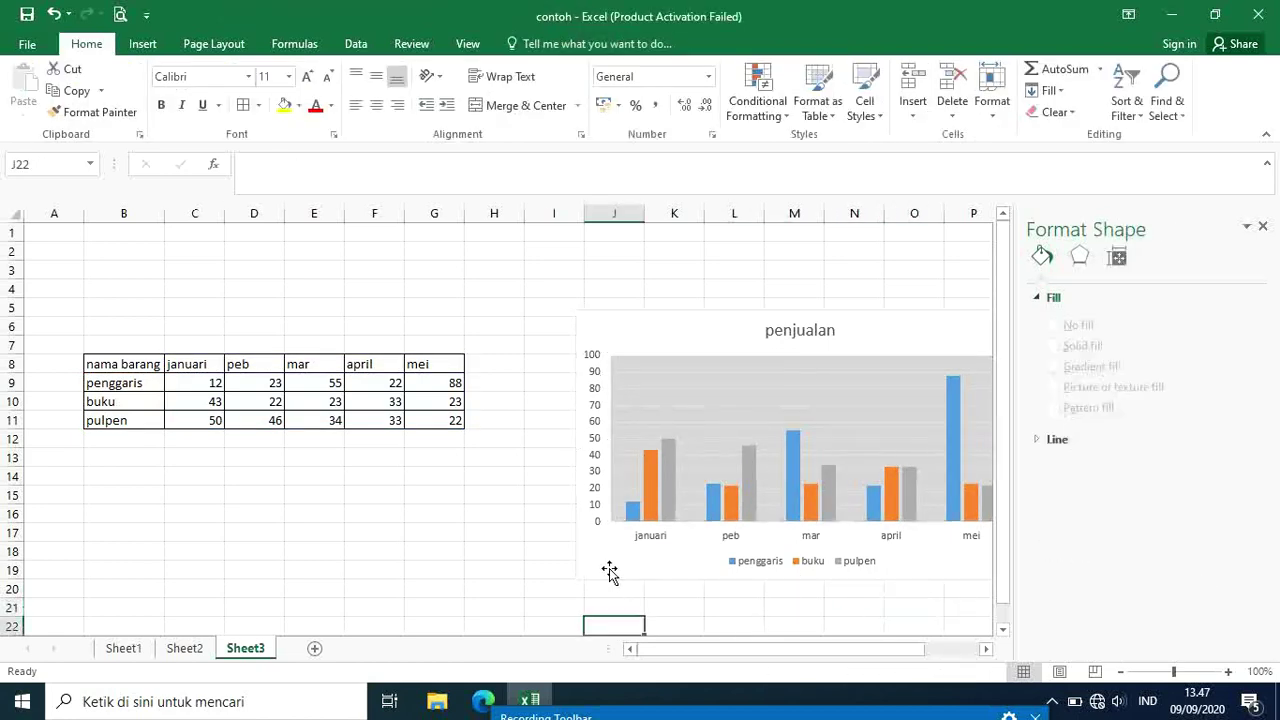
click(448, 543)
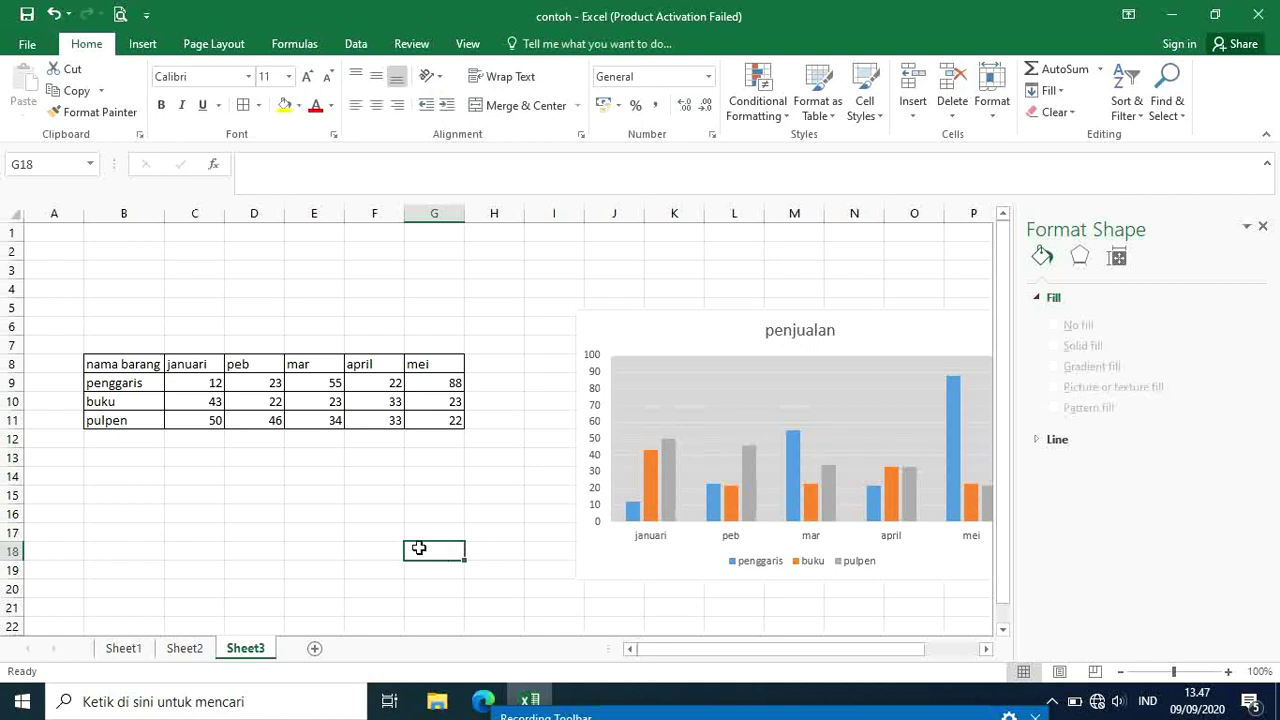
key(Left)
key(Left)
key(Left)
key(Left)
key(Left)
key(Up)
key(Up)
key(Up)
key(Up)
key(Up)
key(Up)
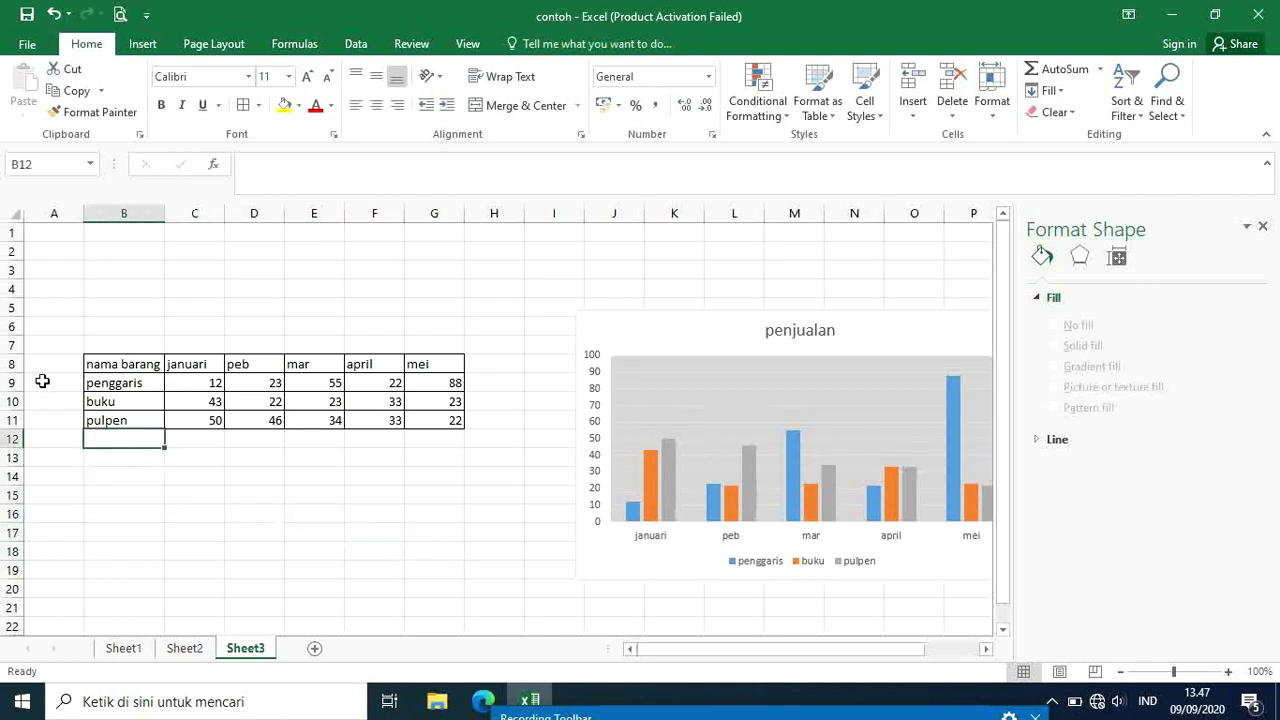
Select cell C2 and close the Format Shape pane.
click(53, 272)
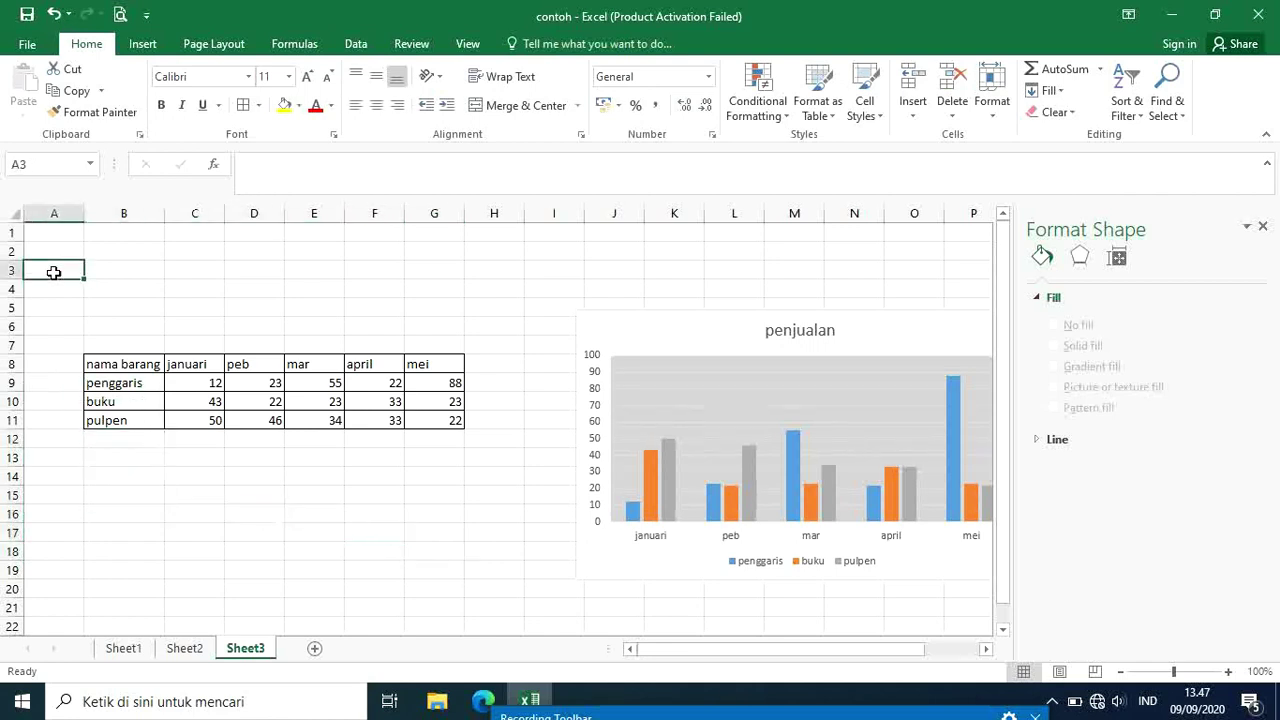
click(182, 248)
click(1263, 226)
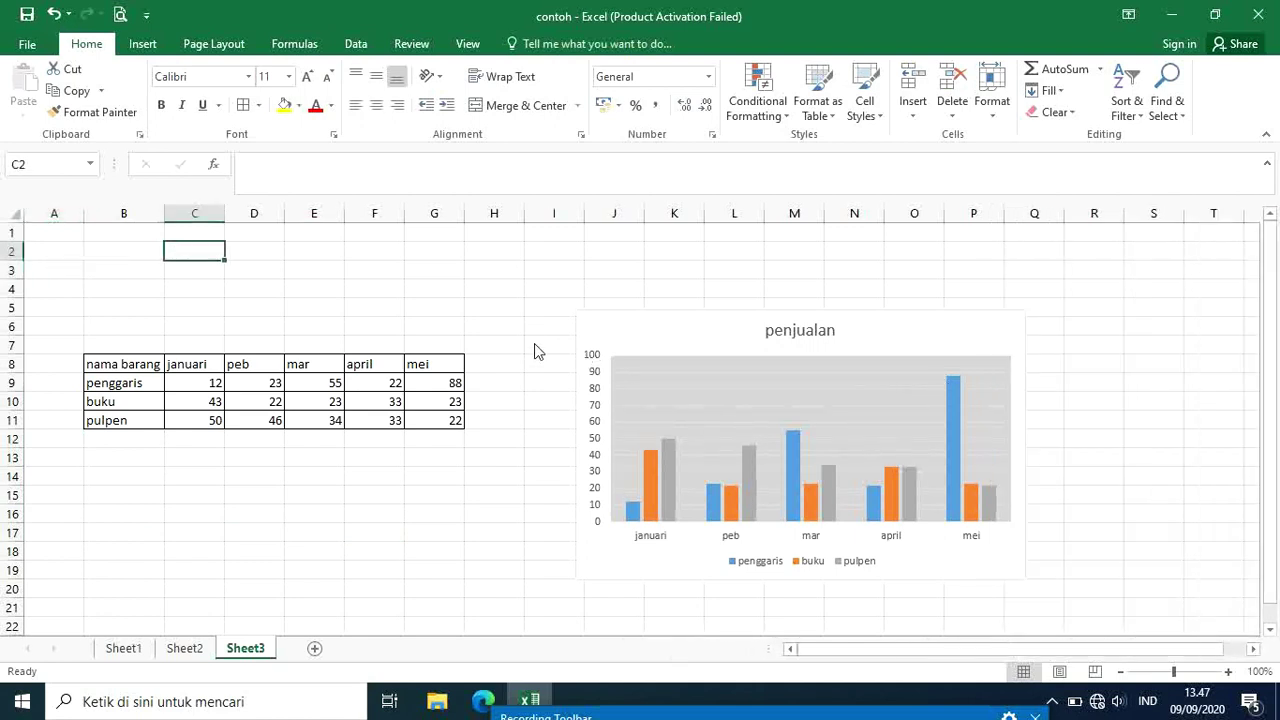